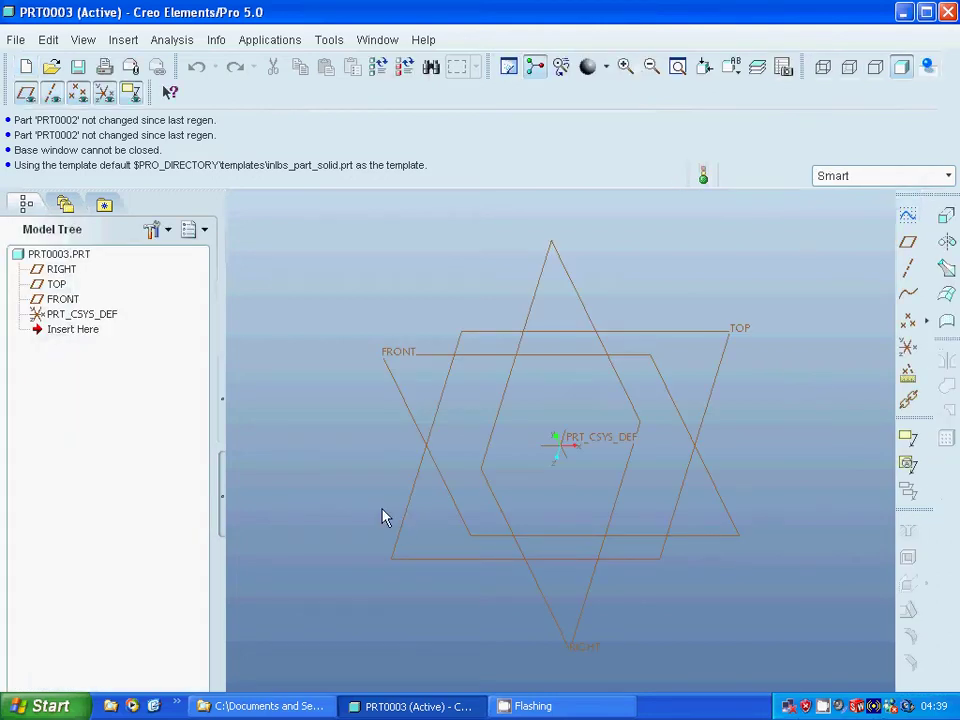
Step: Start a sketch on the FRONT datum plane, with the RIGHT plane as the right-facing orientation reference
left_click(417, 362)
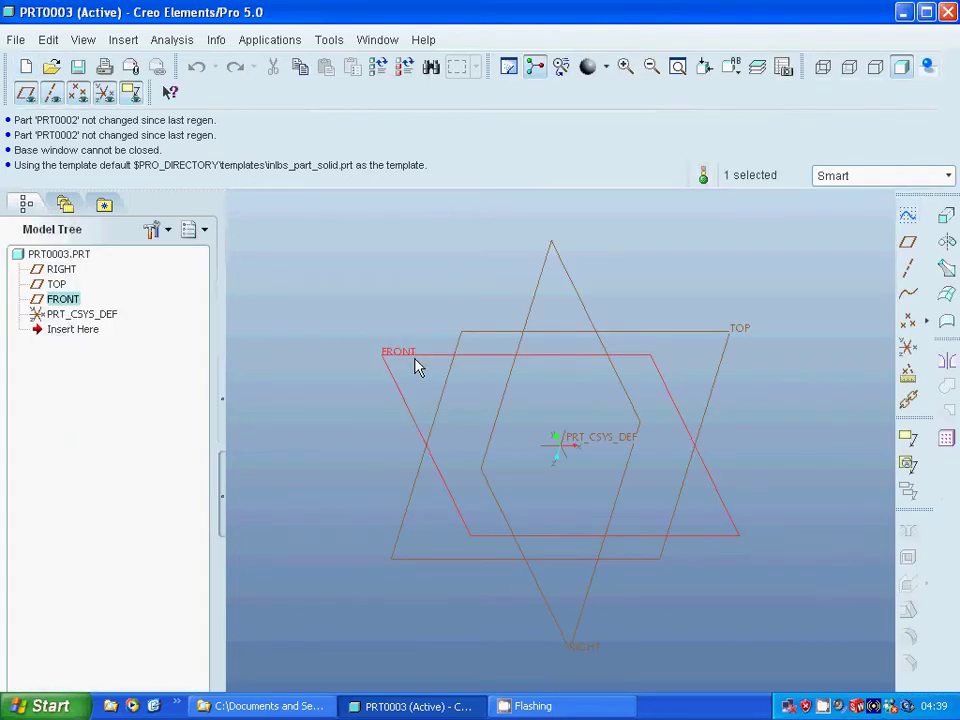
left_click(907, 215)
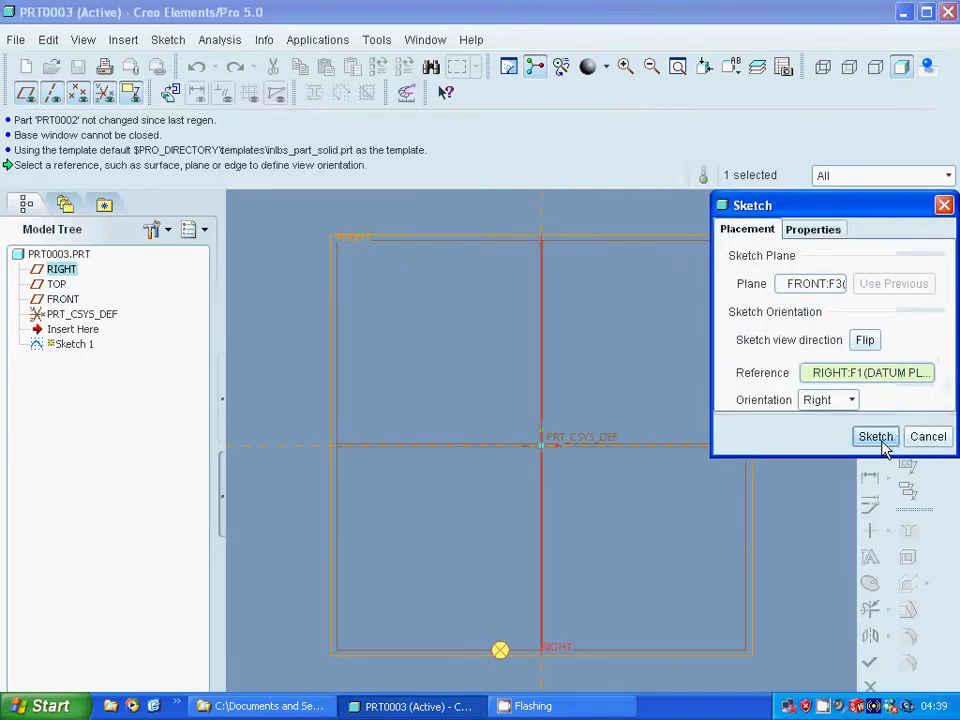
left_click(880, 440)
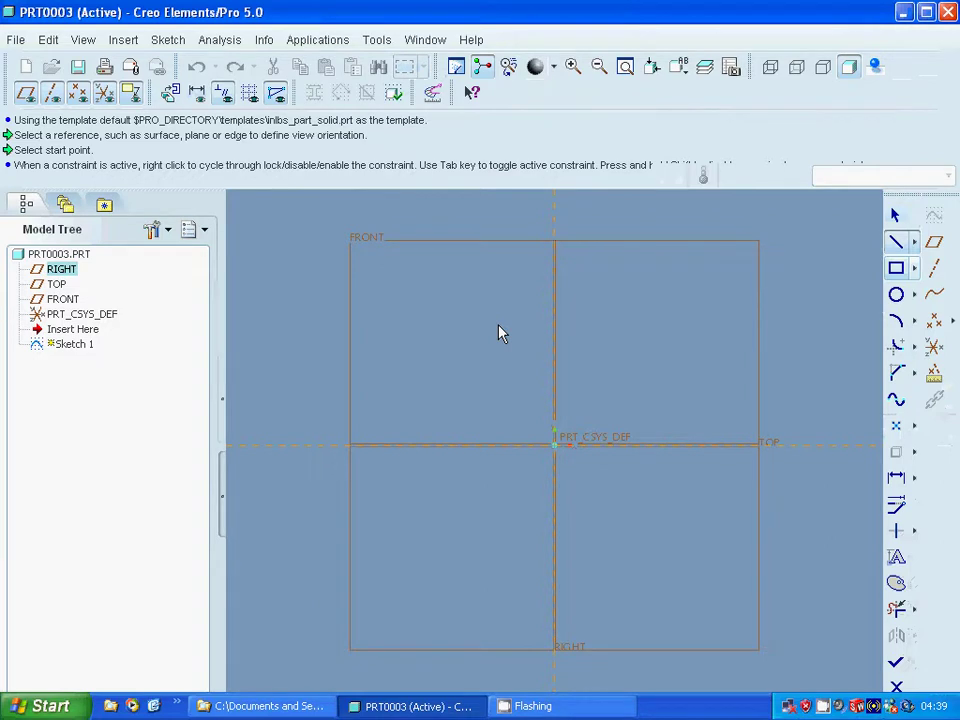
Step: Draw a triangle with its vertical side through the origin, reaching about 184 above it, and its third corner on the TOP reference; finish the sketch
left_click(561, 437)
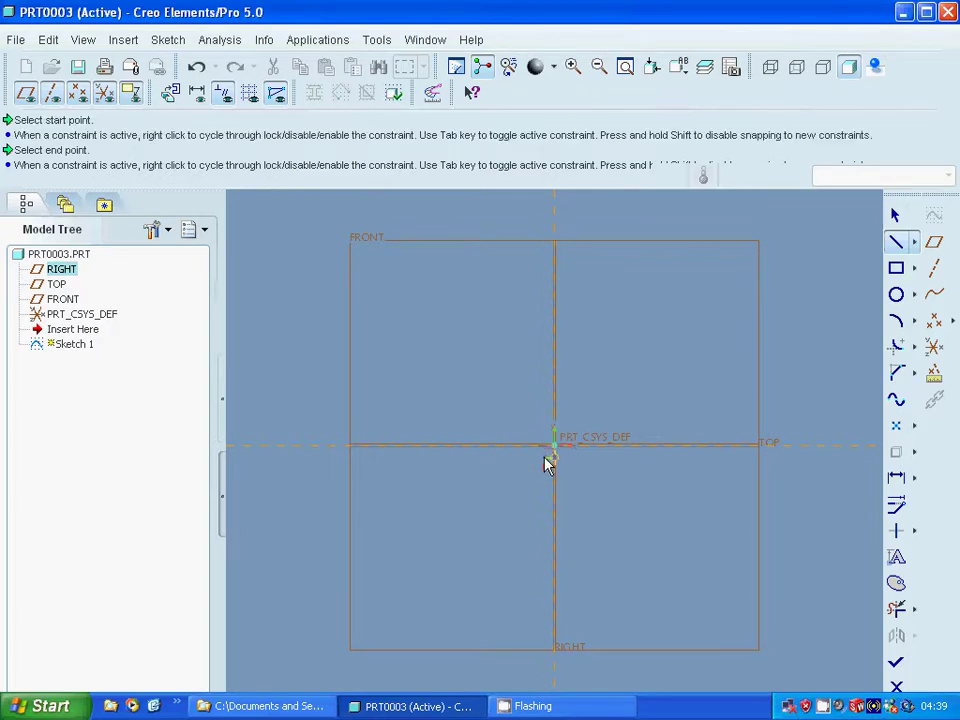
left_click(895, 215)
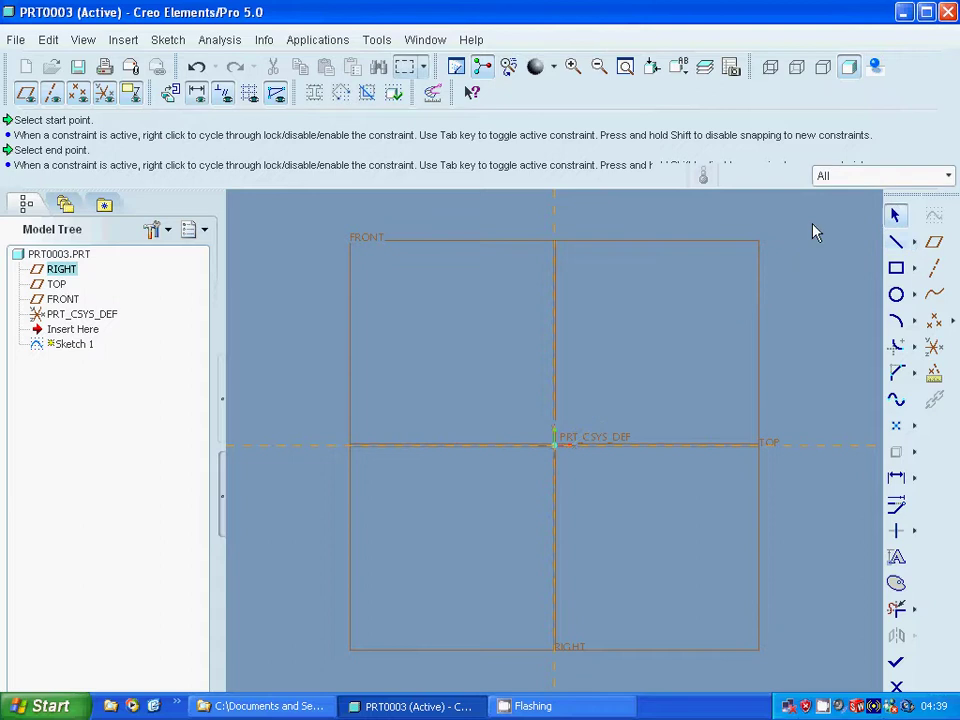
left_click(896, 242)
left_click(555, 444)
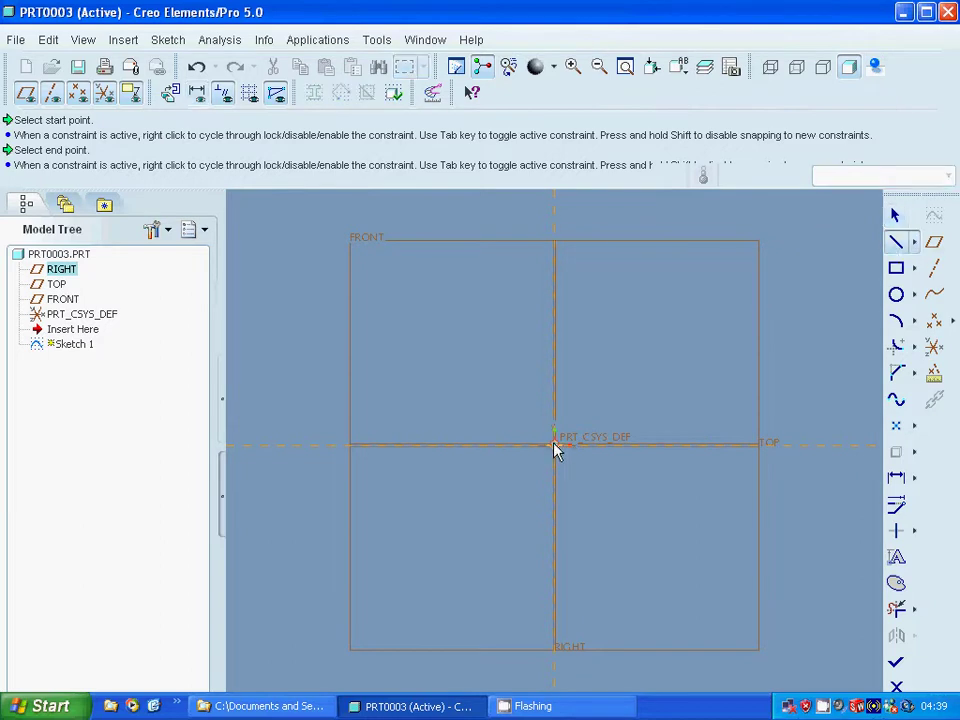
left_click(557, 300)
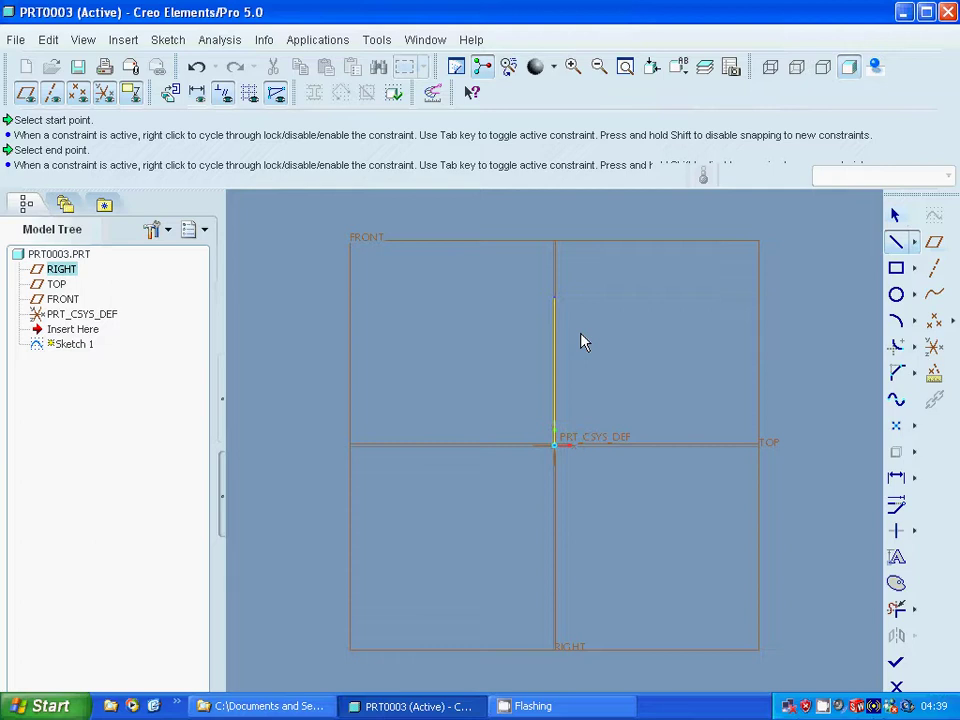
middle_click(685, 446)
left_click(683, 445)
left_click(561, 499)
left_click(556, 448)
middle_click(556, 450)
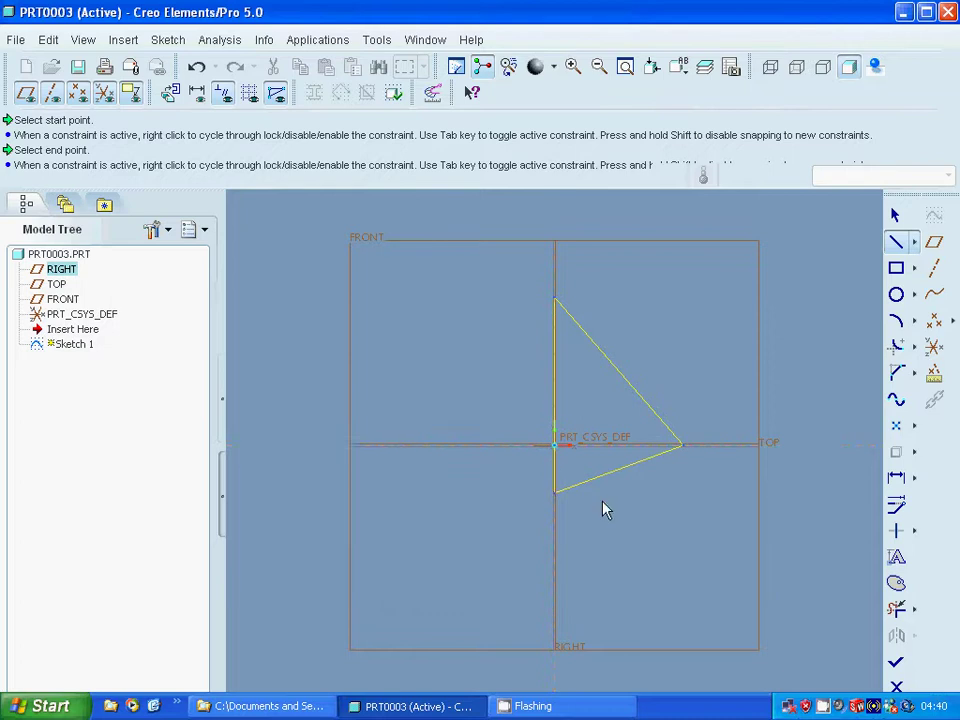
left_click(897, 663)
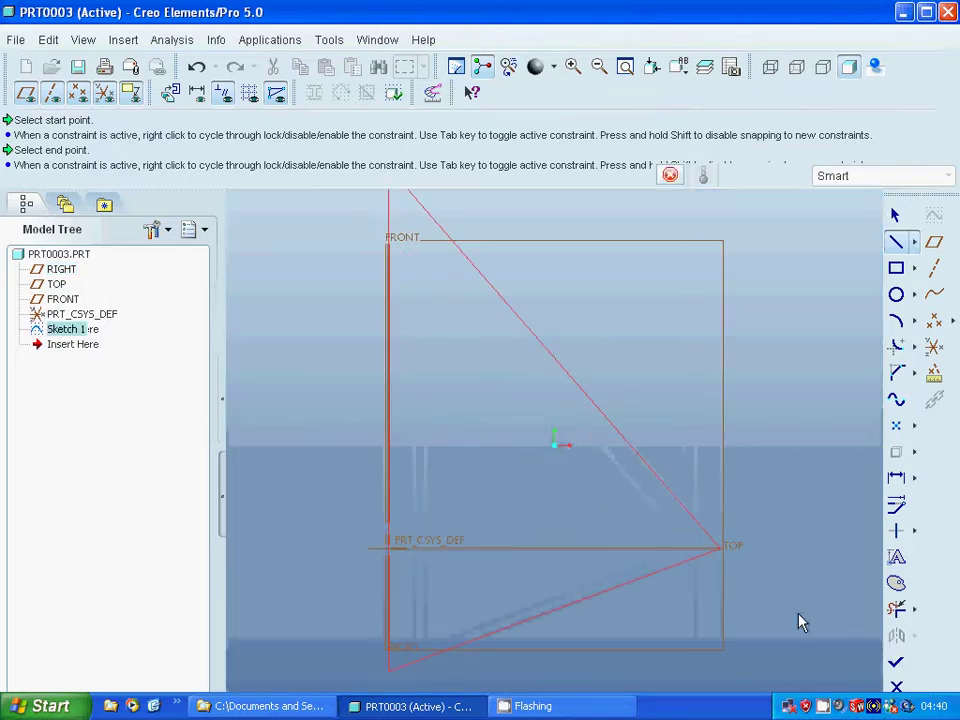
Step: Reopen the triangle sketch's definition and set the angle at its corner on the TOP reference to 70 degrees
right_click(78, 333)
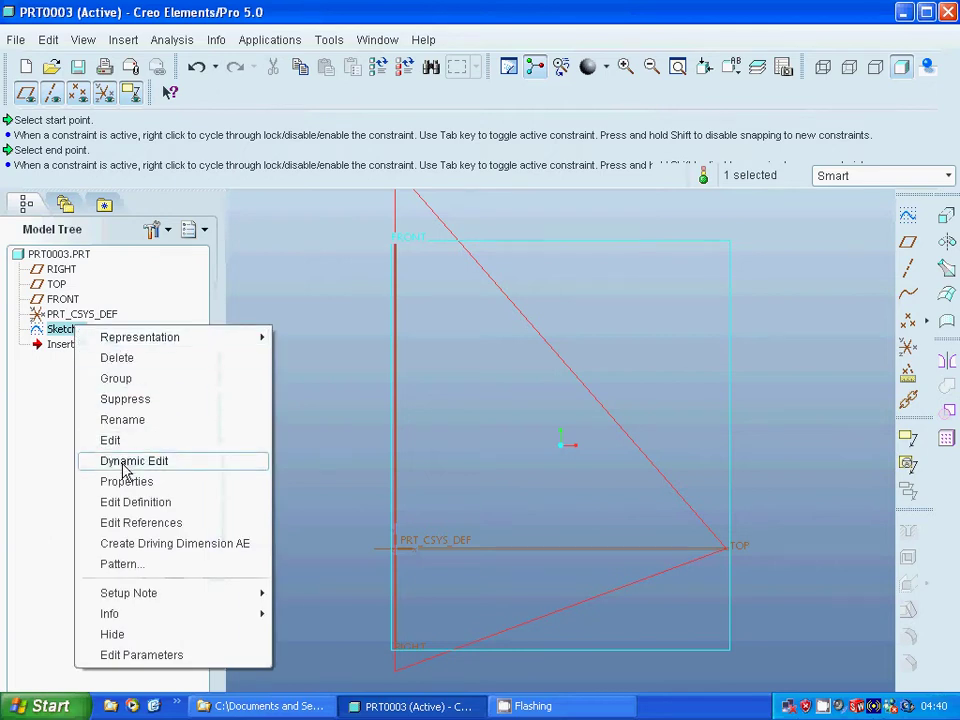
left_click(124, 502)
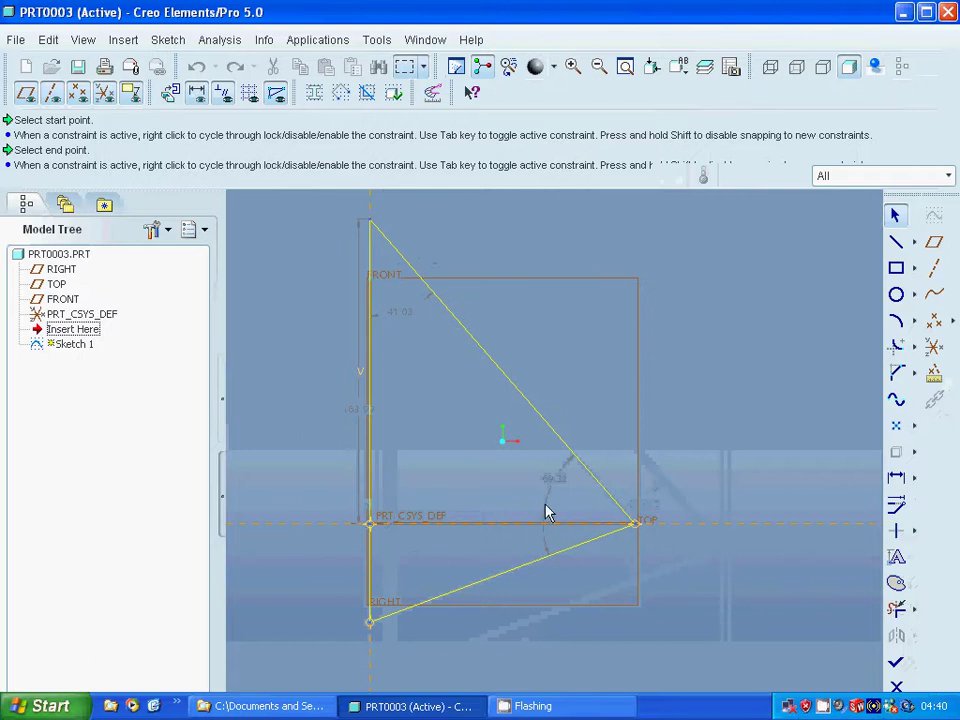
left_click(554, 486)
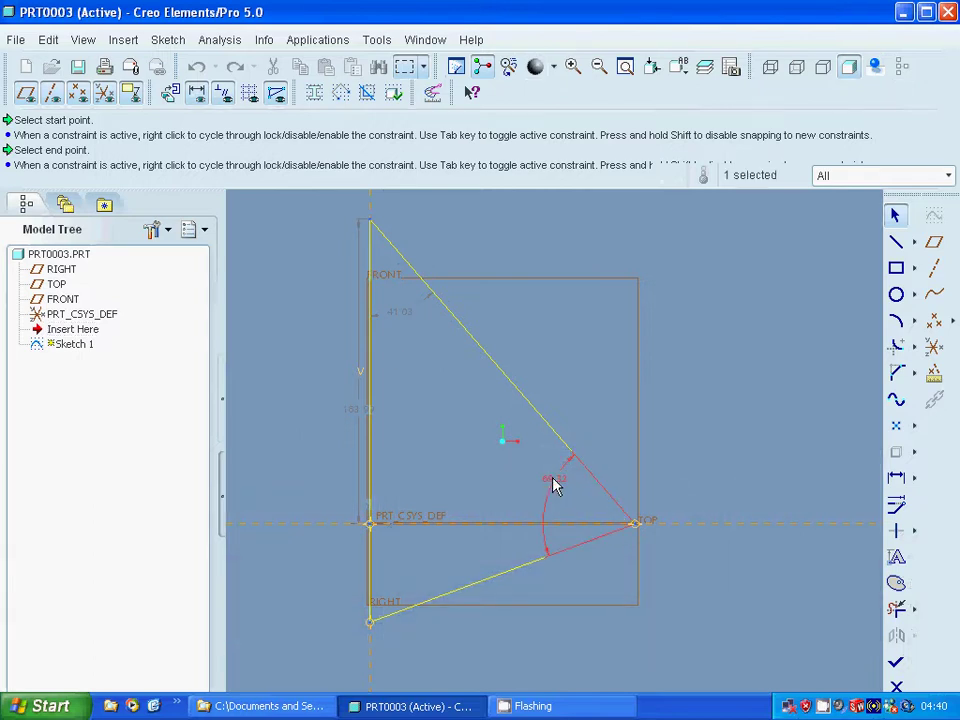
double_click(556, 484)
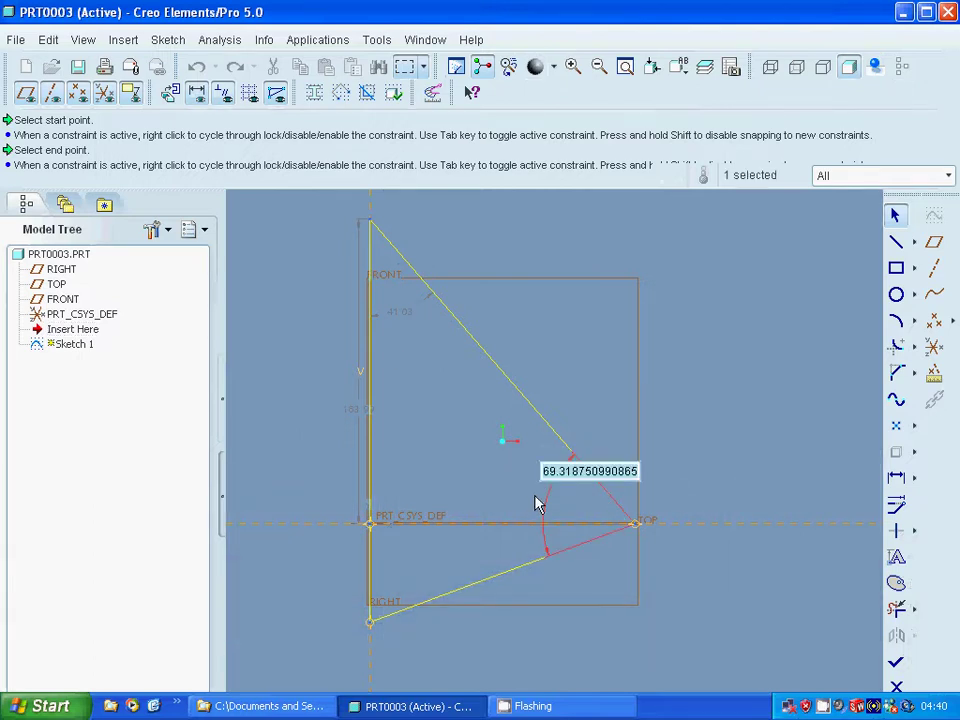
type("70")
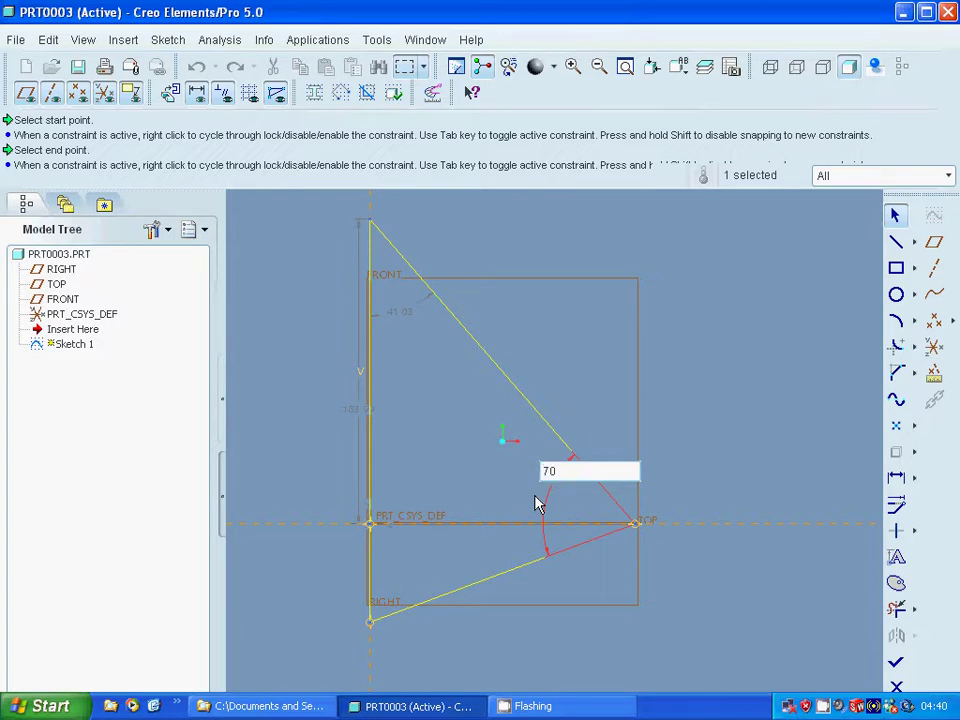
key("Return")
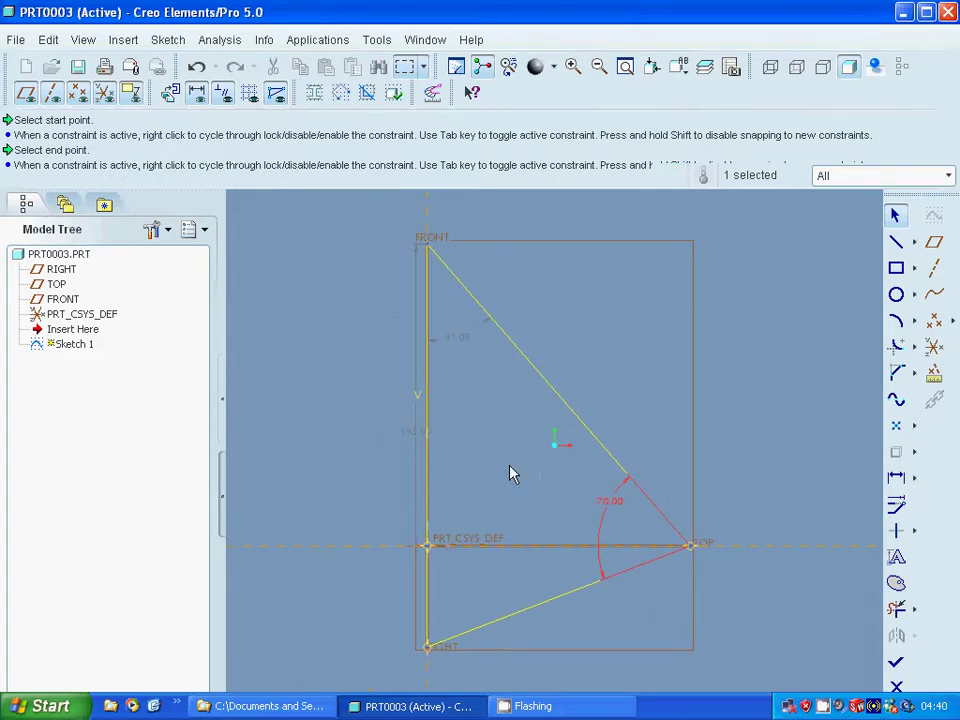
left_click(454, 339)
double_click(454, 339)
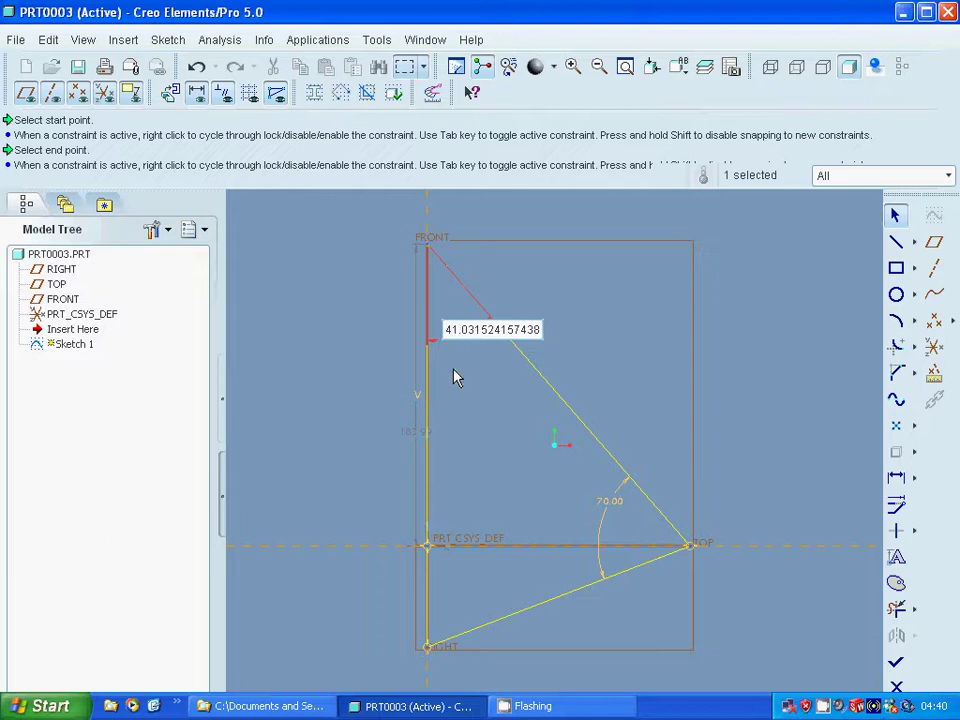
type("40")
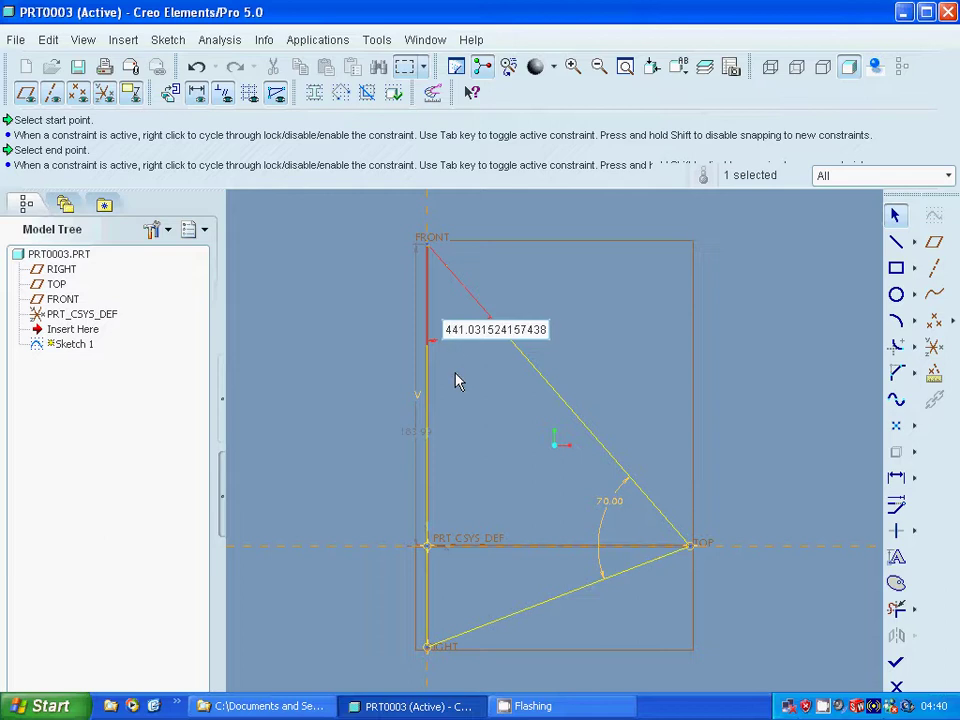
key("Return")
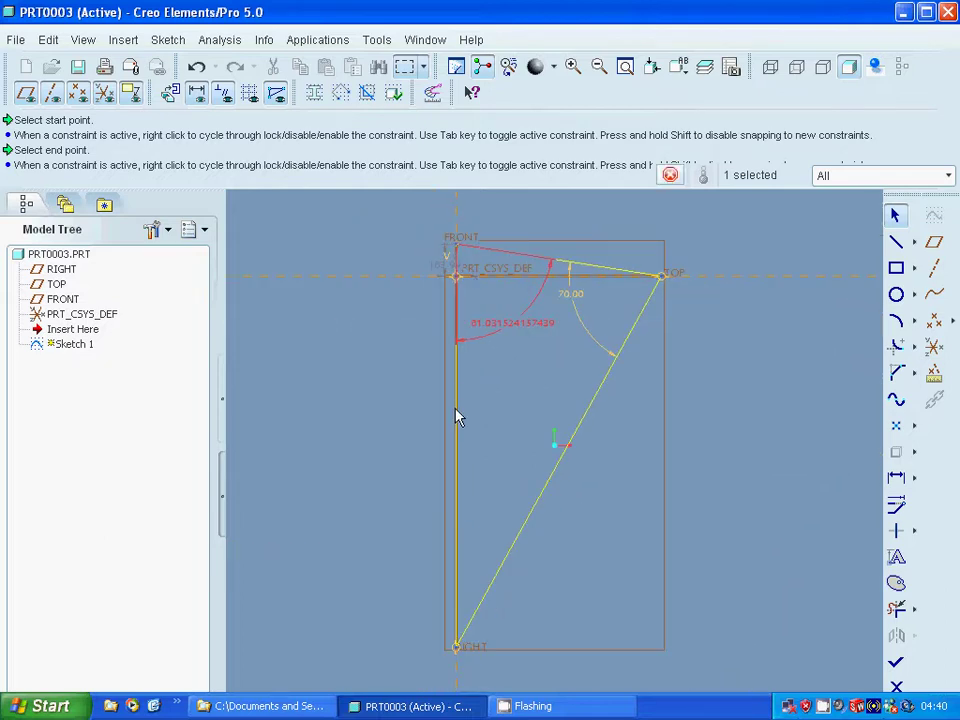
Step: Set the angle between the triangle's vertical side and its long sloping side to 40 degrees
double_click(493, 333)
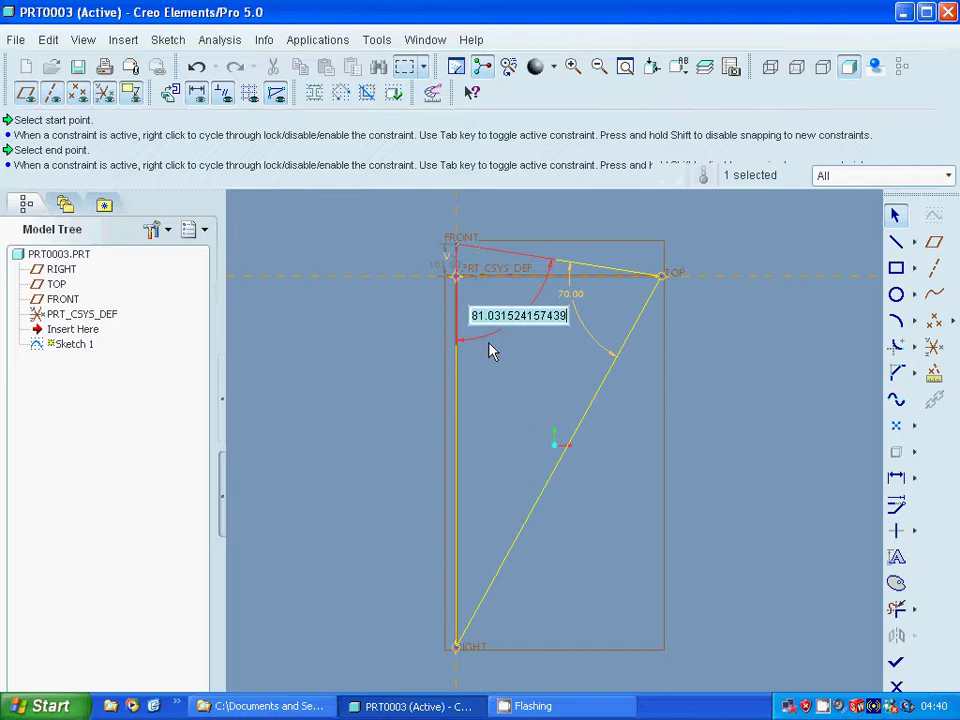
type("40")
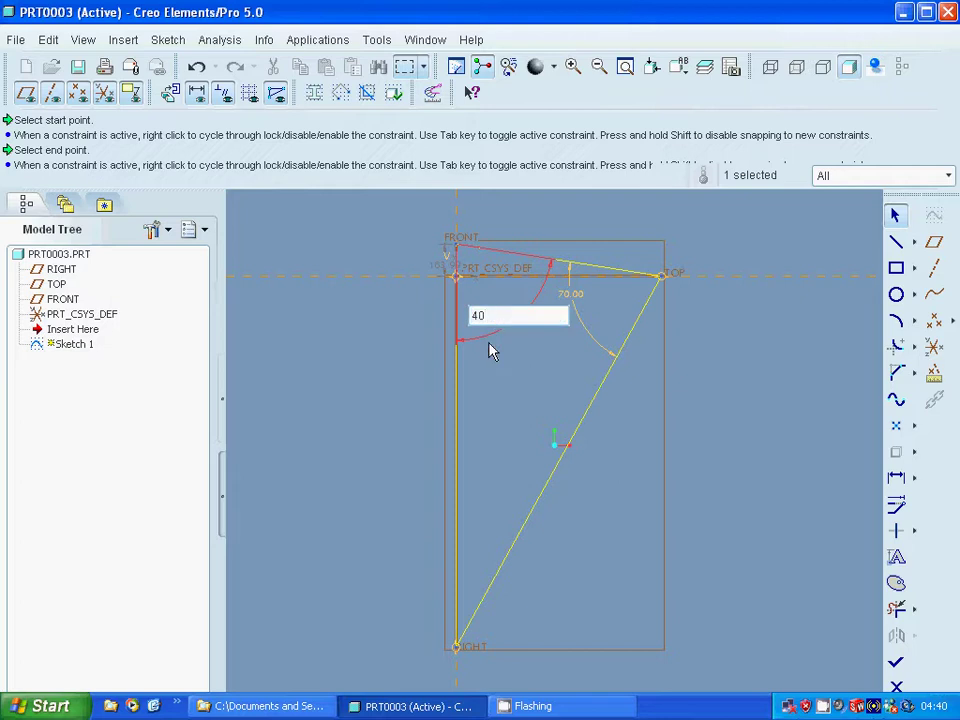
key("Return")
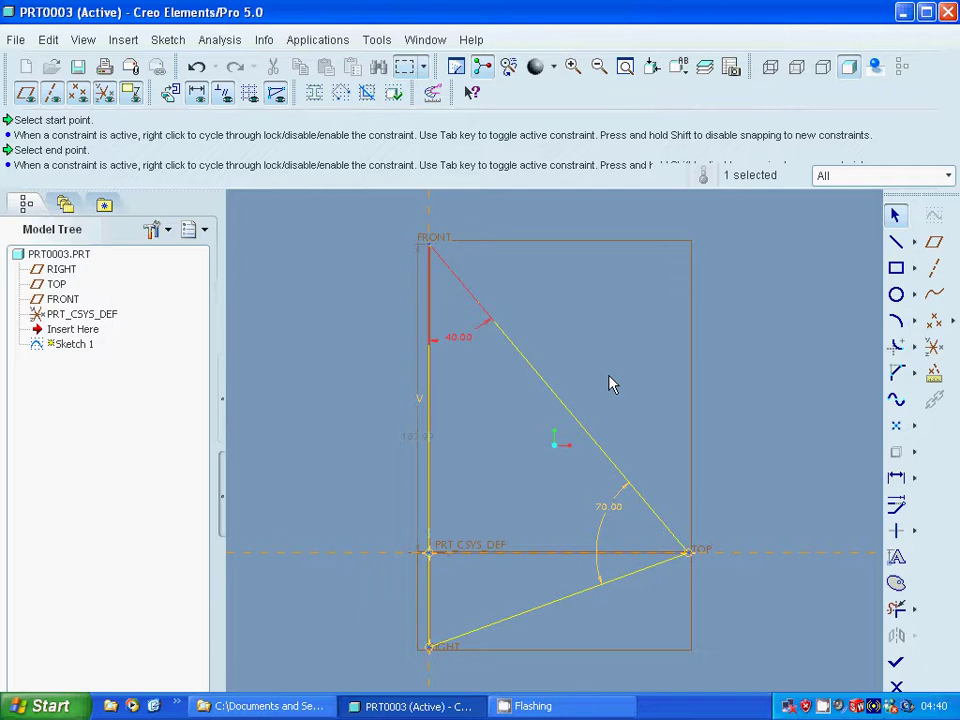
Step: Set the vertical length from the origin to the triangle's upper corner to 200 and finish the sketch
left_click(415, 440)
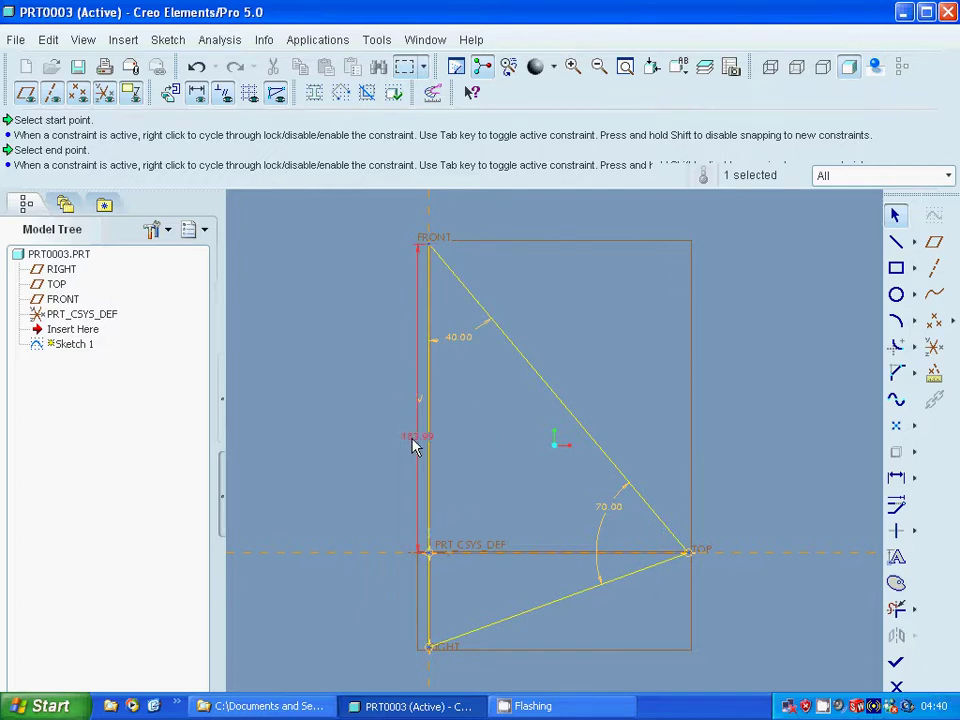
double_click(412, 439)
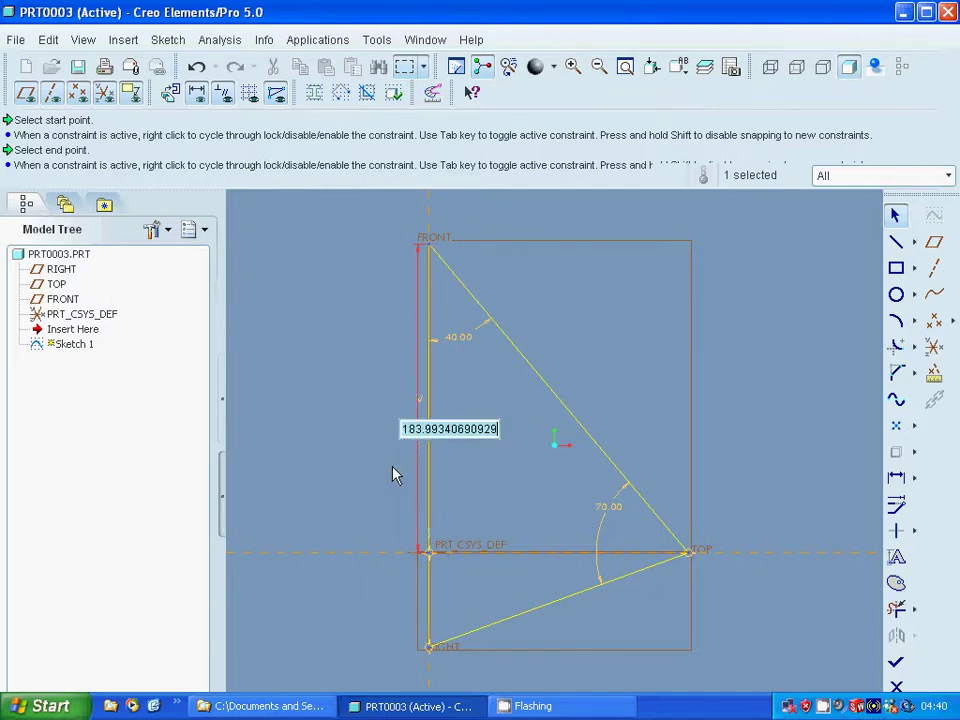
type("200")
key("Return")
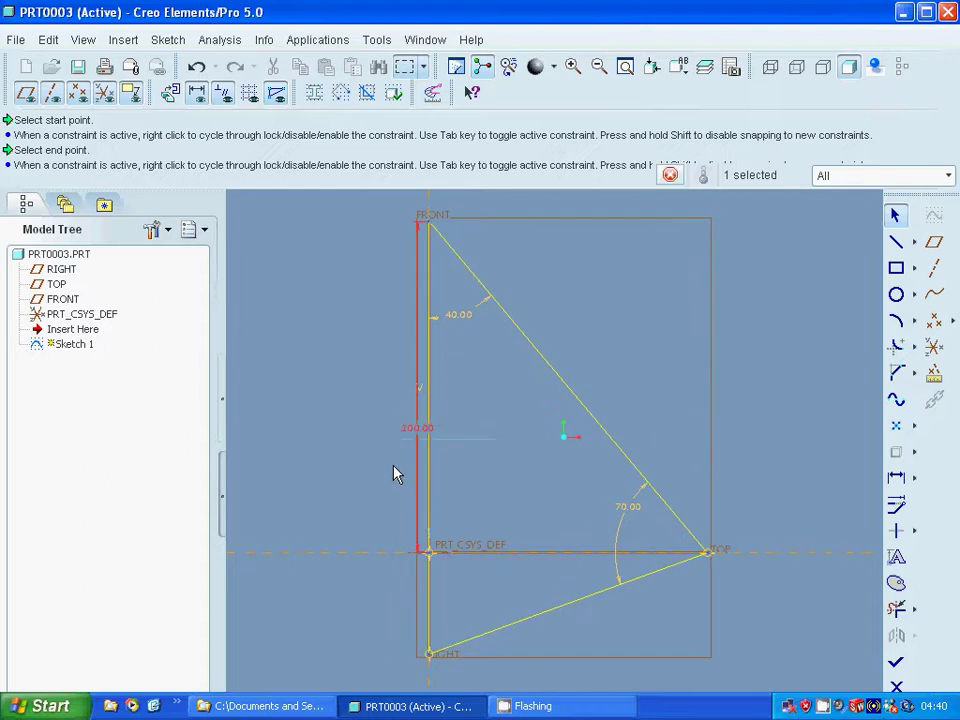
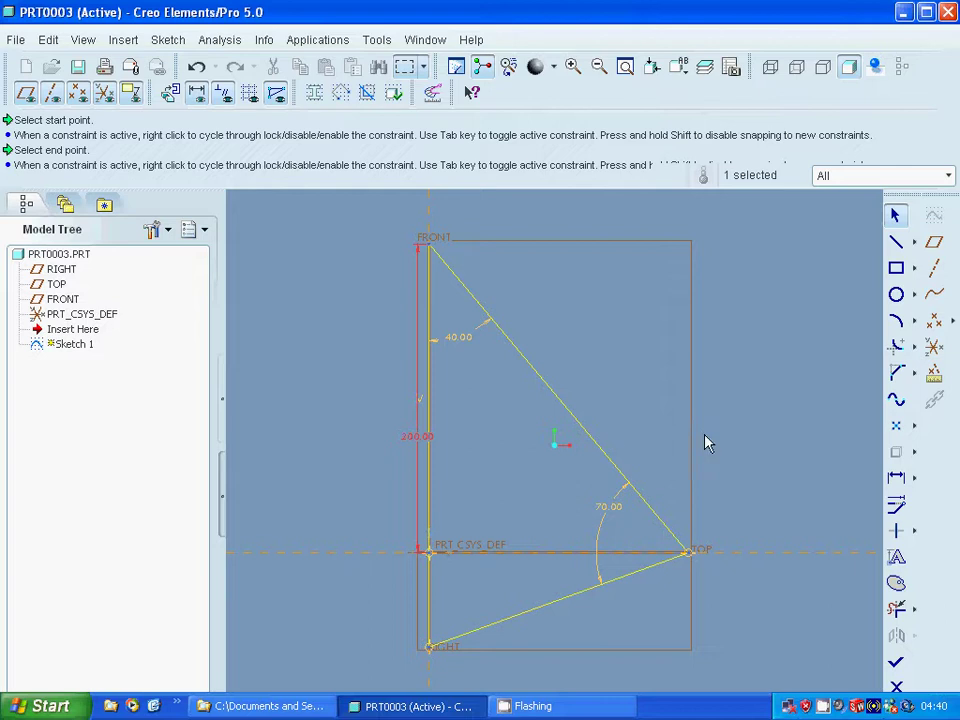
left_click(896, 666)
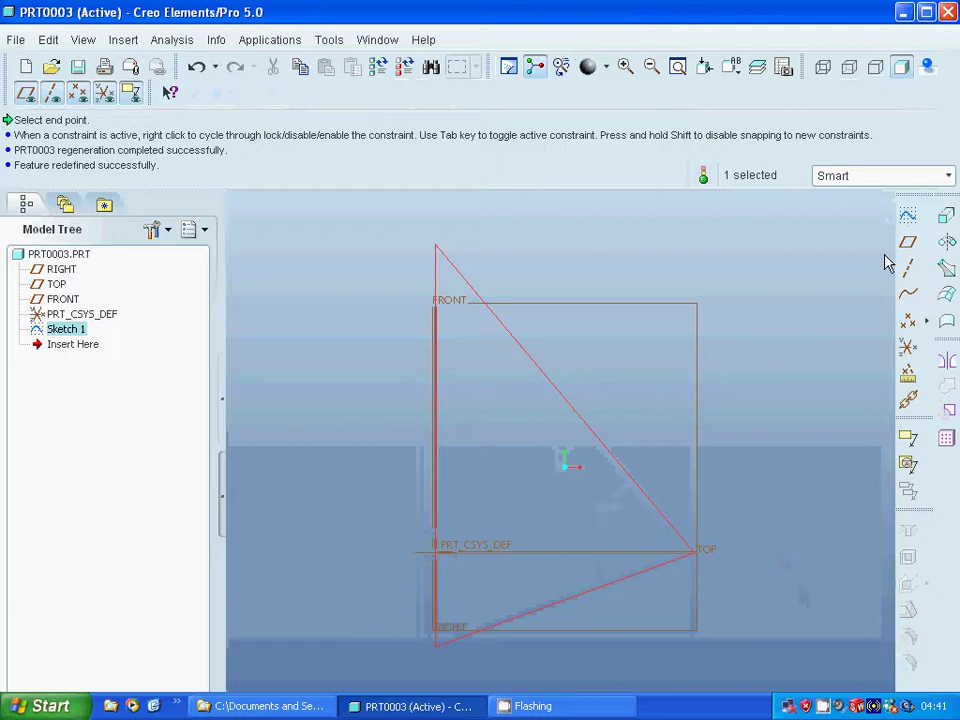
Step: Extrude the triangle sketch as a solid to a depth of 100
left_click(947, 221)
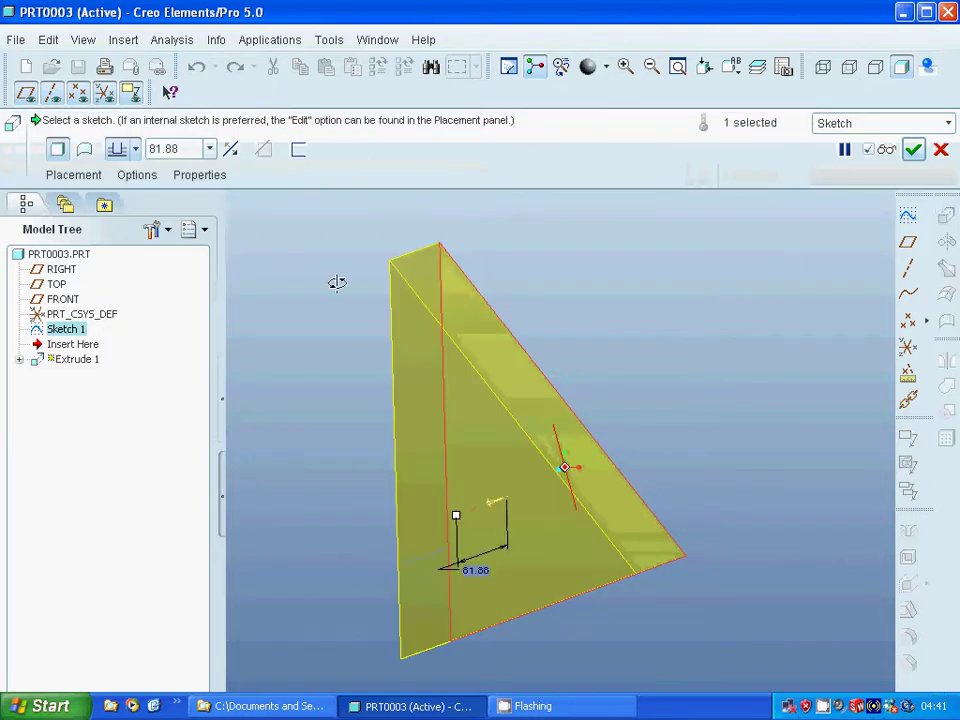
left_click(190, 148)
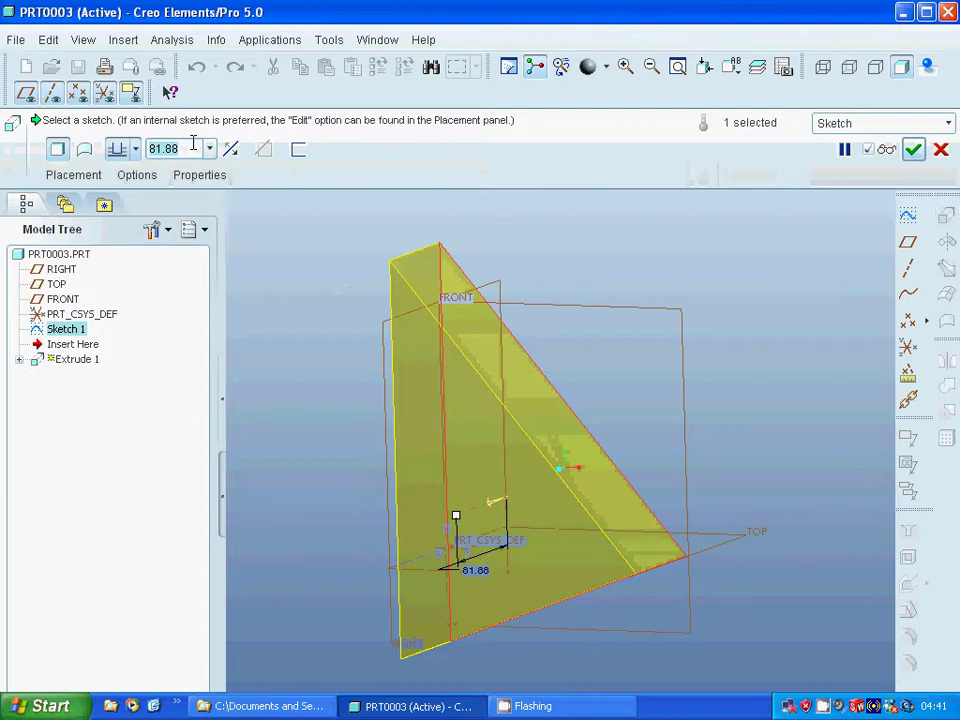
type("100")
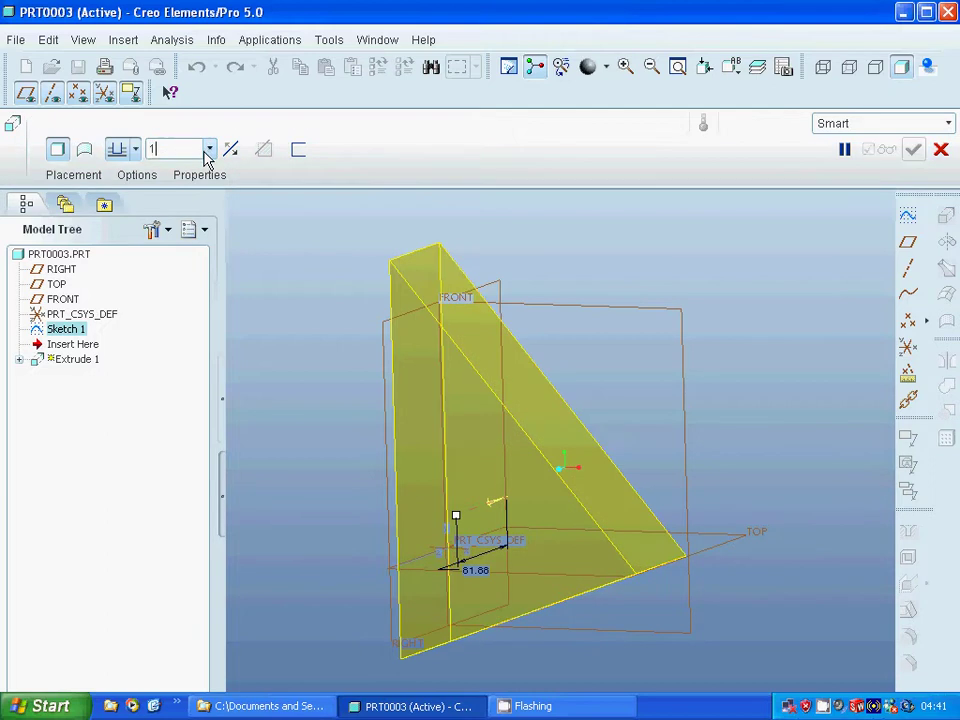
key("Return")
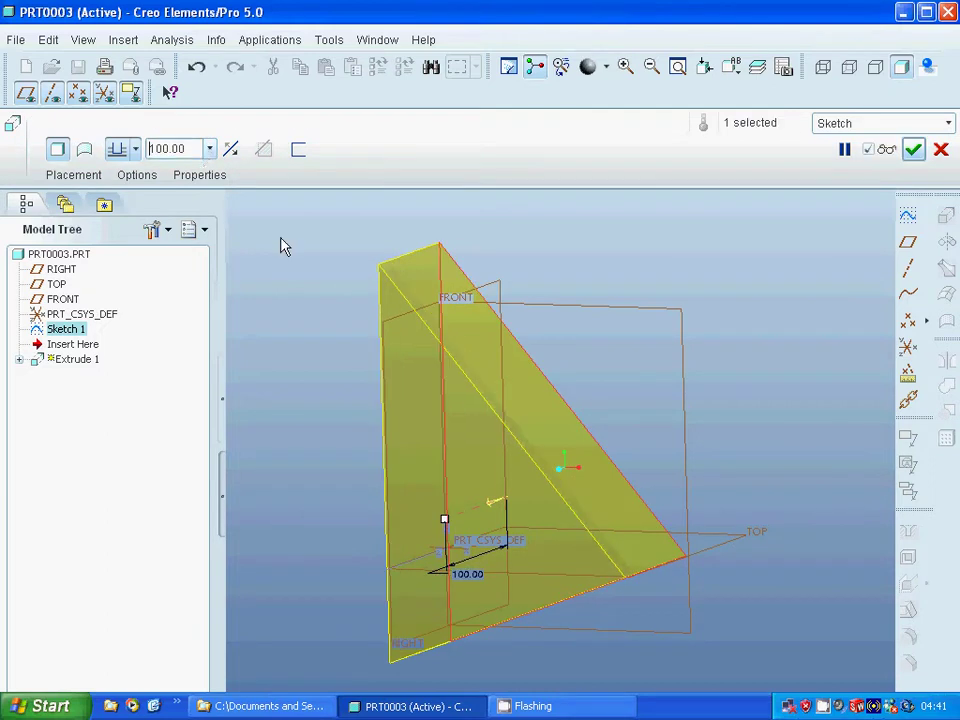
left_click(915, 151)
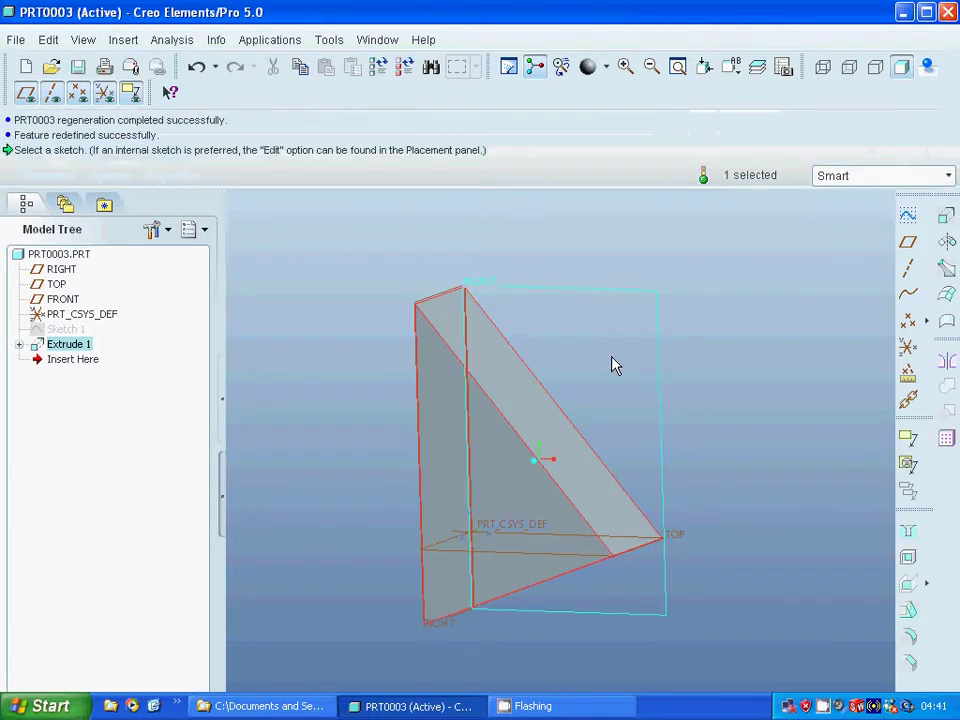
Step: Start a sketch on the extruded wedge's front triangular face, with the RIGHT plane as the orientation reference
left_click(600, 366)
left_click(450, 418)
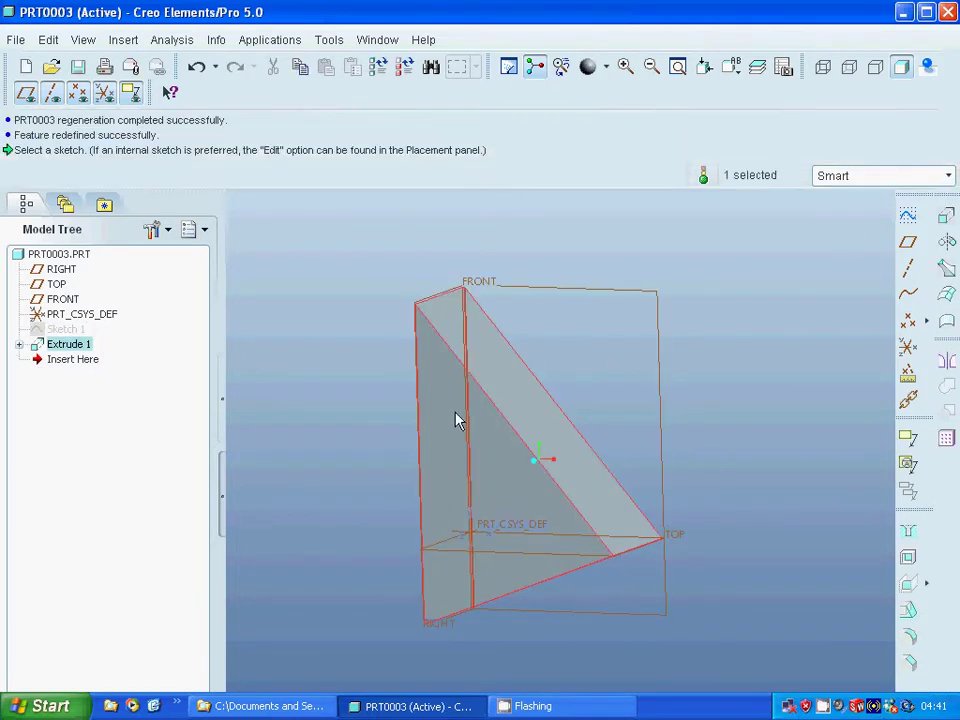
left_click(907, 217)
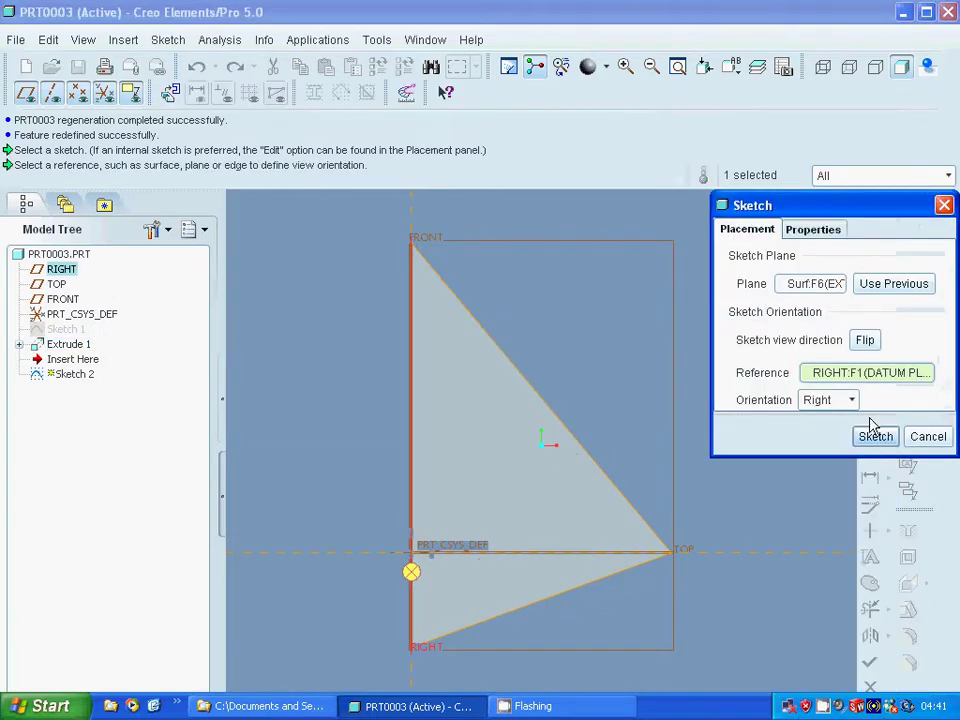
left_click(875, 438)
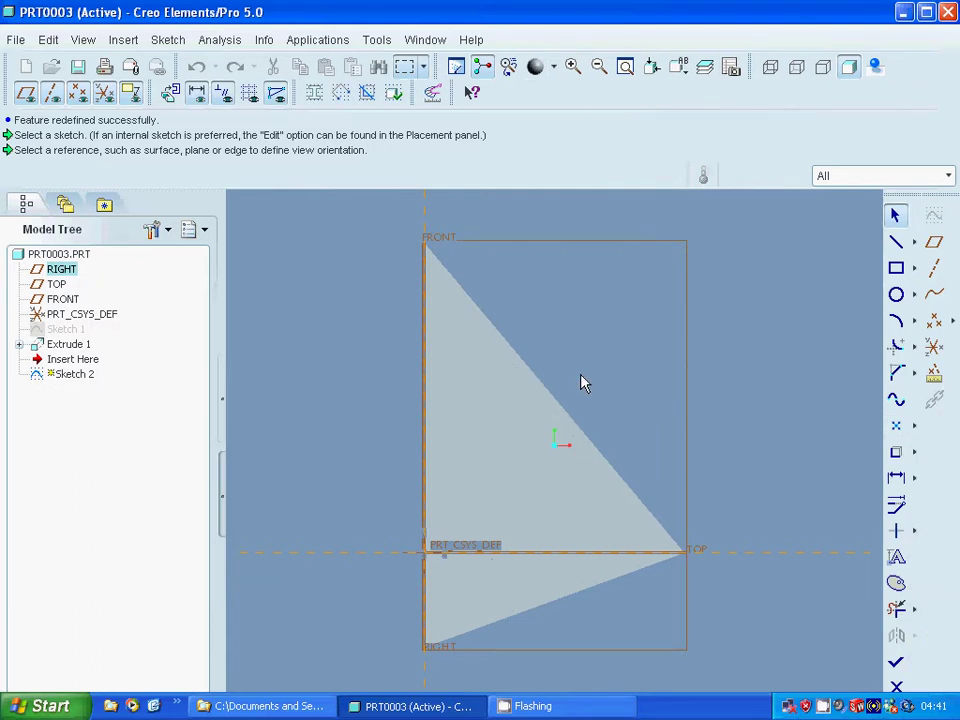
Step: Project the wedge's long sloping edge into the sketch as a single line
left_click(896, 452)
left_click(571, 429)
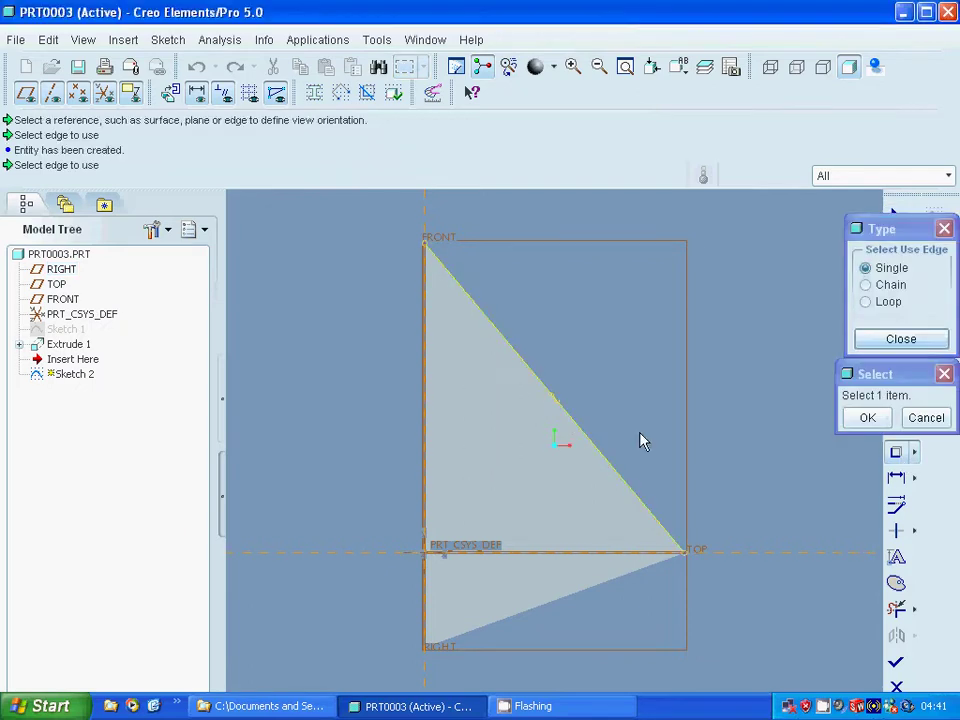
left_click(899, 340)
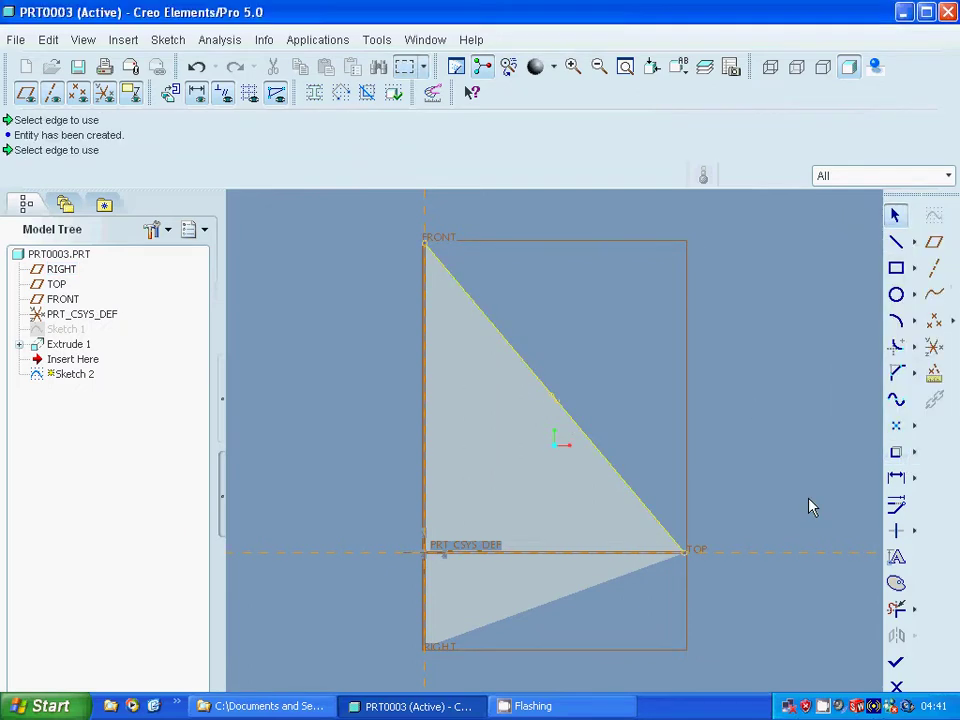
Step: Try offsetting the projected sloping line by -10, towards the inside of the wedge, and undo the offset
left_click(587, 446)
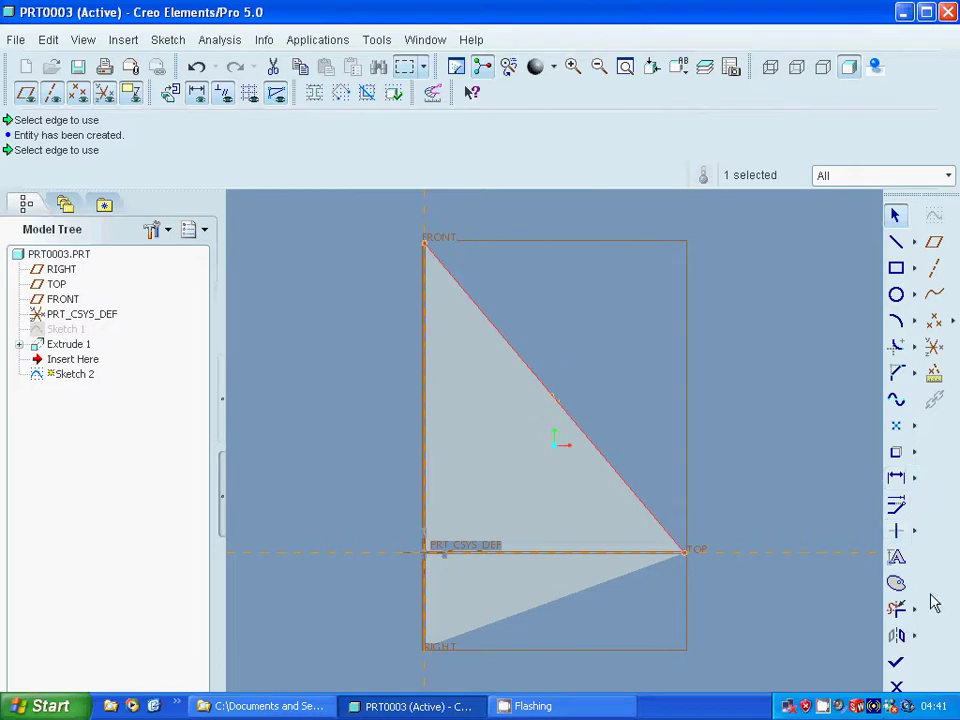
left_click(919, 645)
left_click(919, 645)
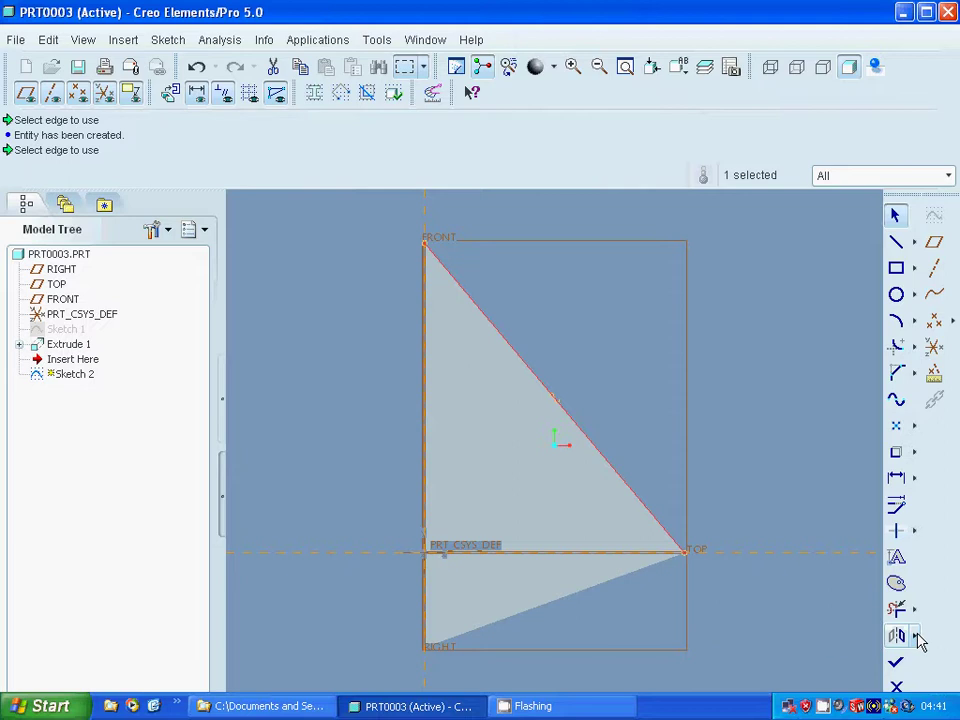
left_click(918, 455)
left_click(840, 452)
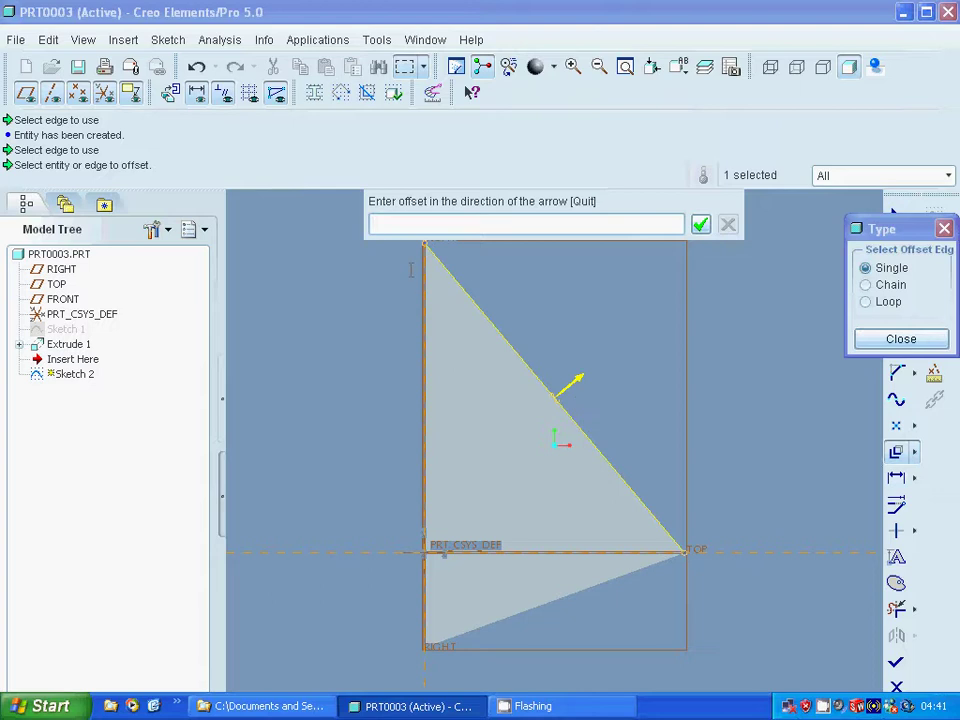
type("-10")
key("Return")
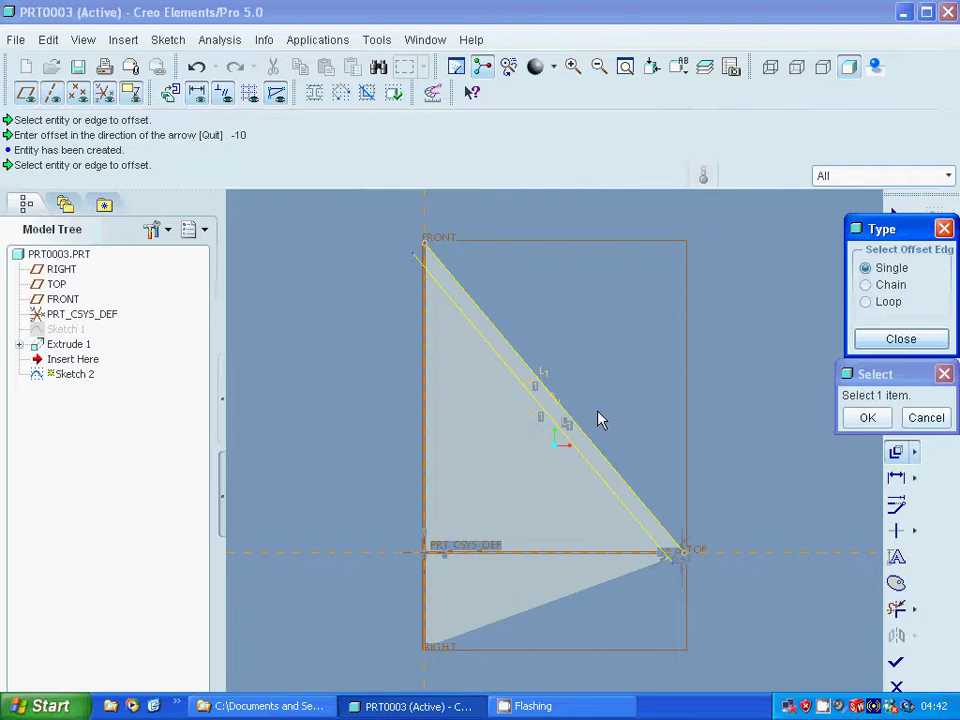
key("ctrl+z")
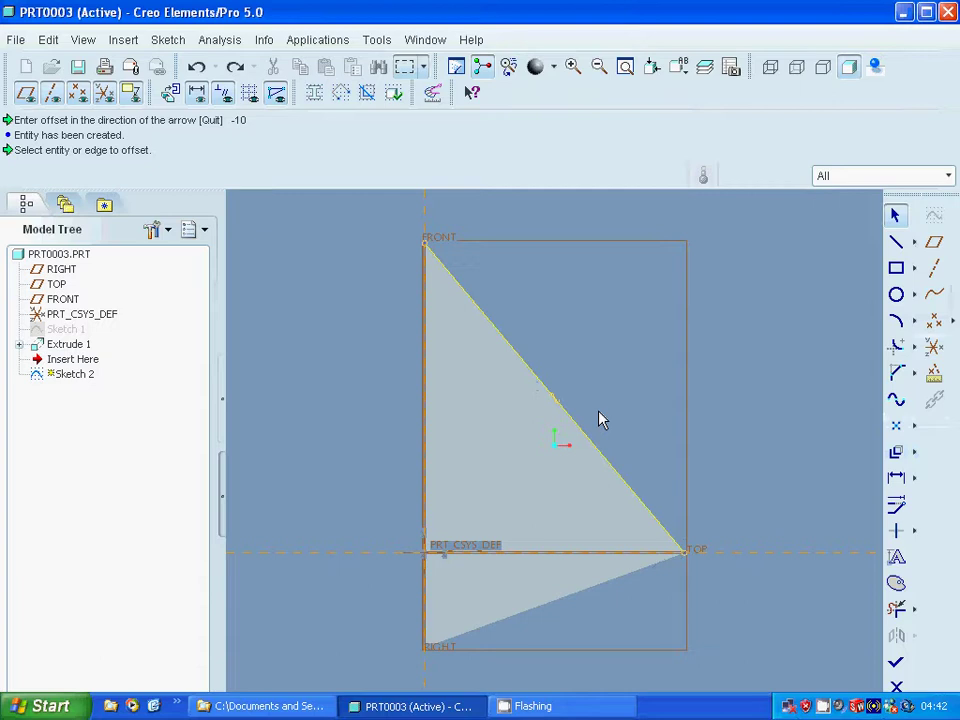
Step: Offset the projected sloping line by -25 to create a parallel line inside the wedge face
left_click(586, 443)
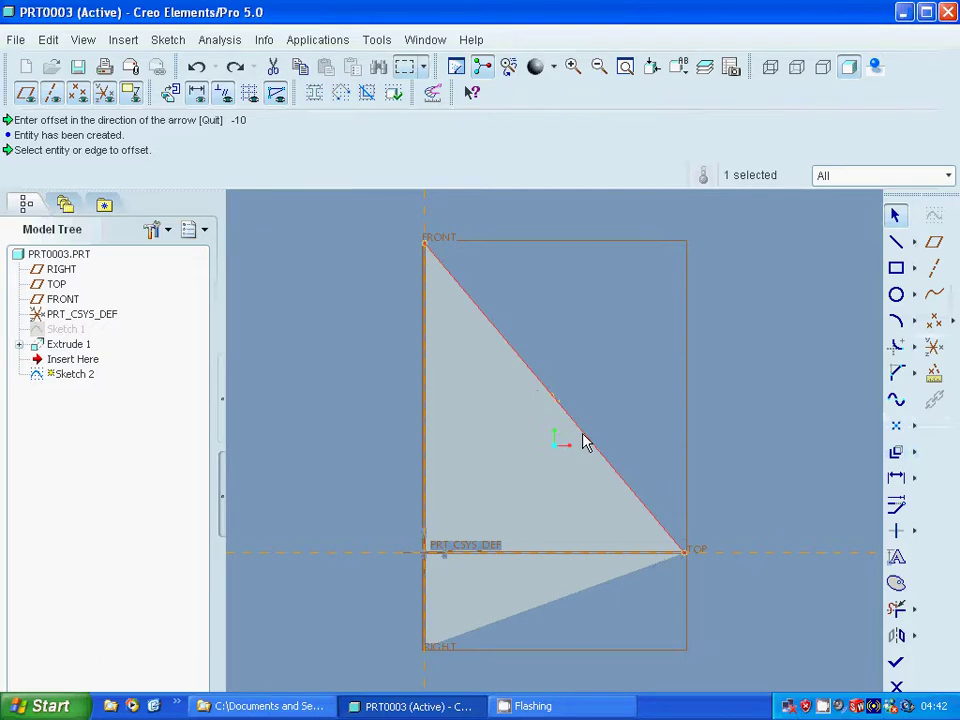
left_click(896, 451)
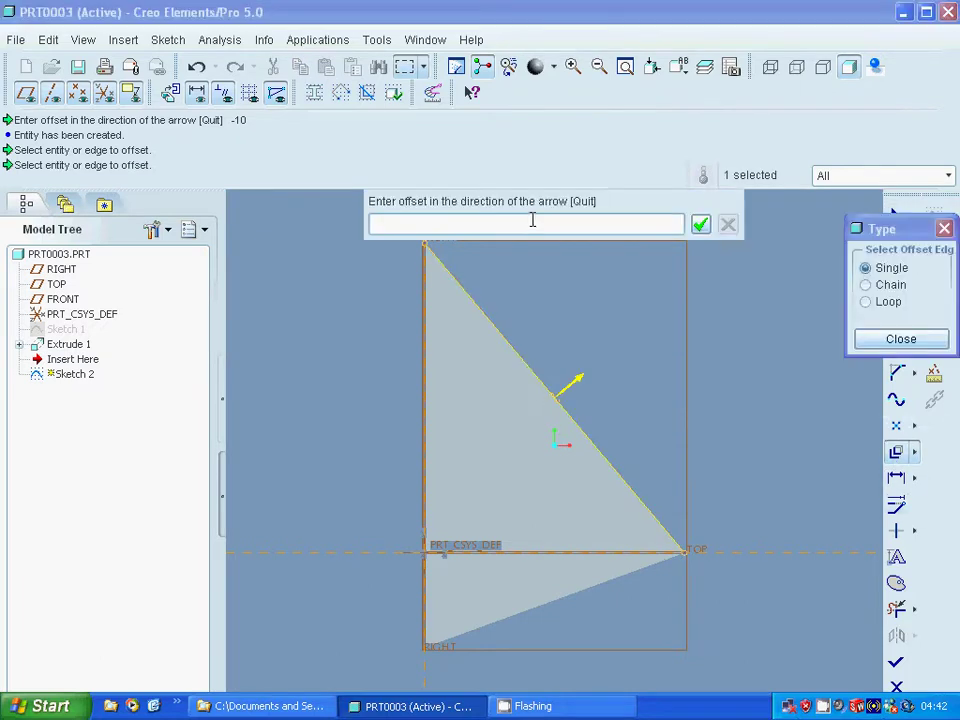
type("-25")
key("Return")
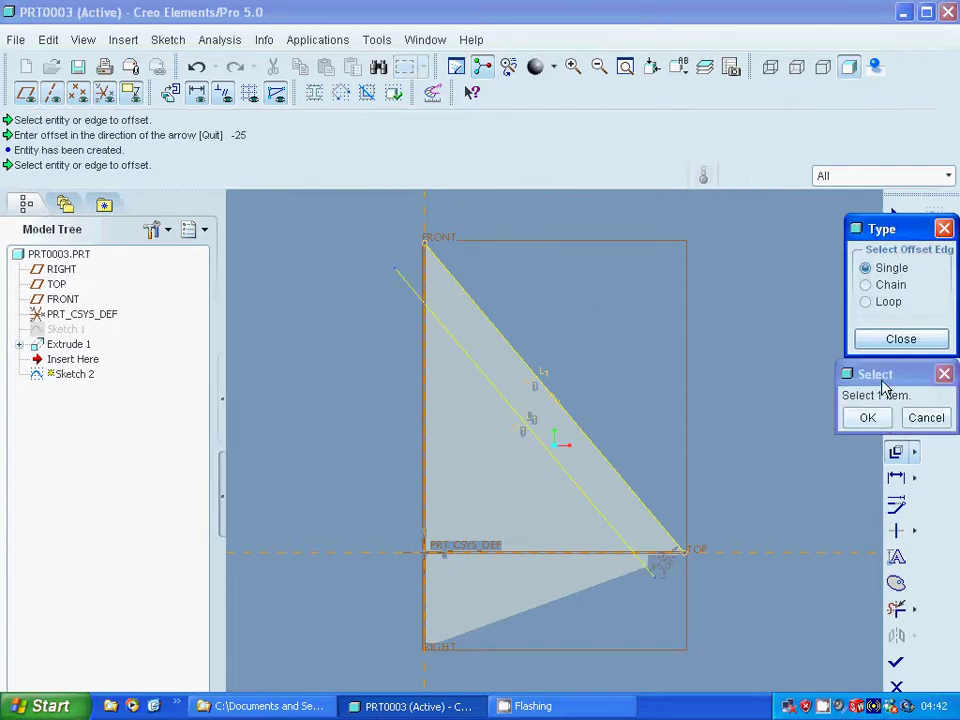
left_click(893, 340)
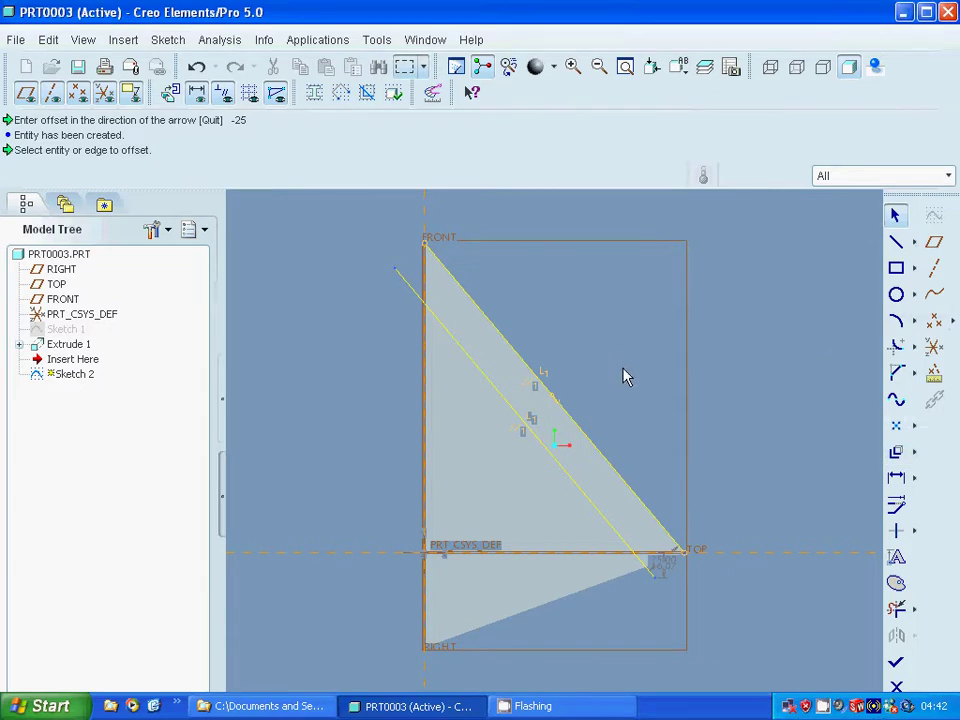
Step: Draw a horizontal line about 102 long from the wedge's vertical side across the offset line, about 66 above the TOP plane
left_click(896, 241)
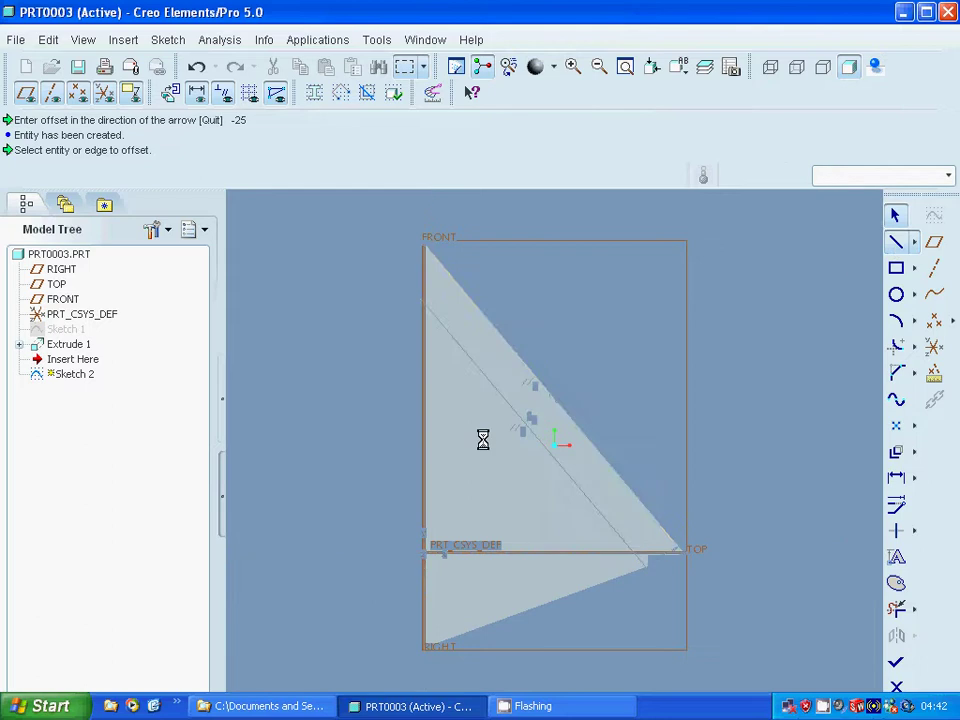
left_click(425, 452)
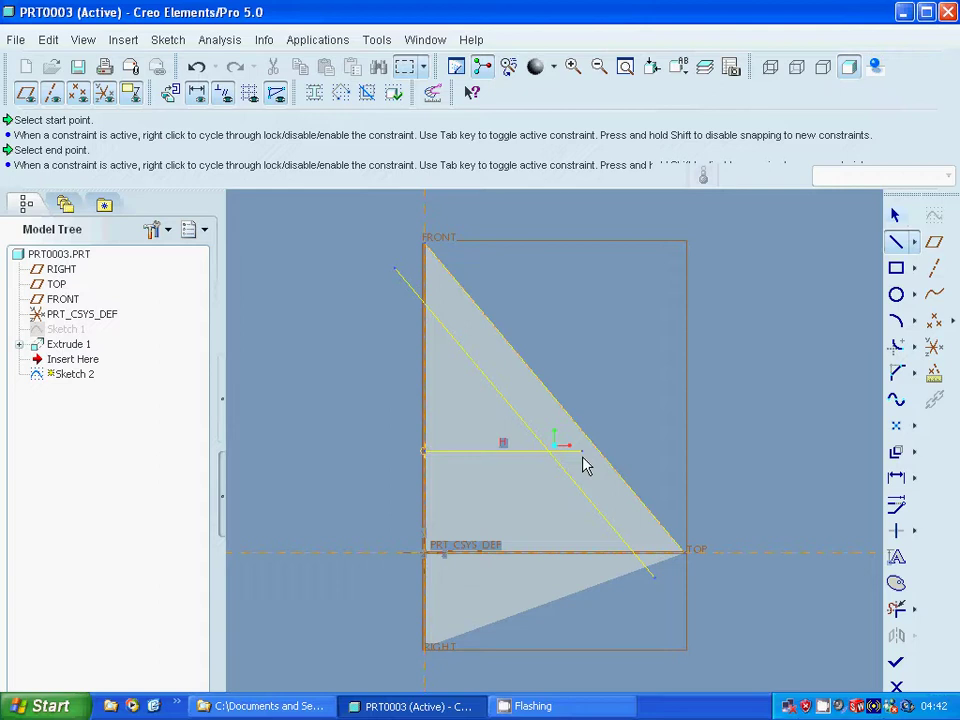
left_click(584, 464)
left_click(895, 215)
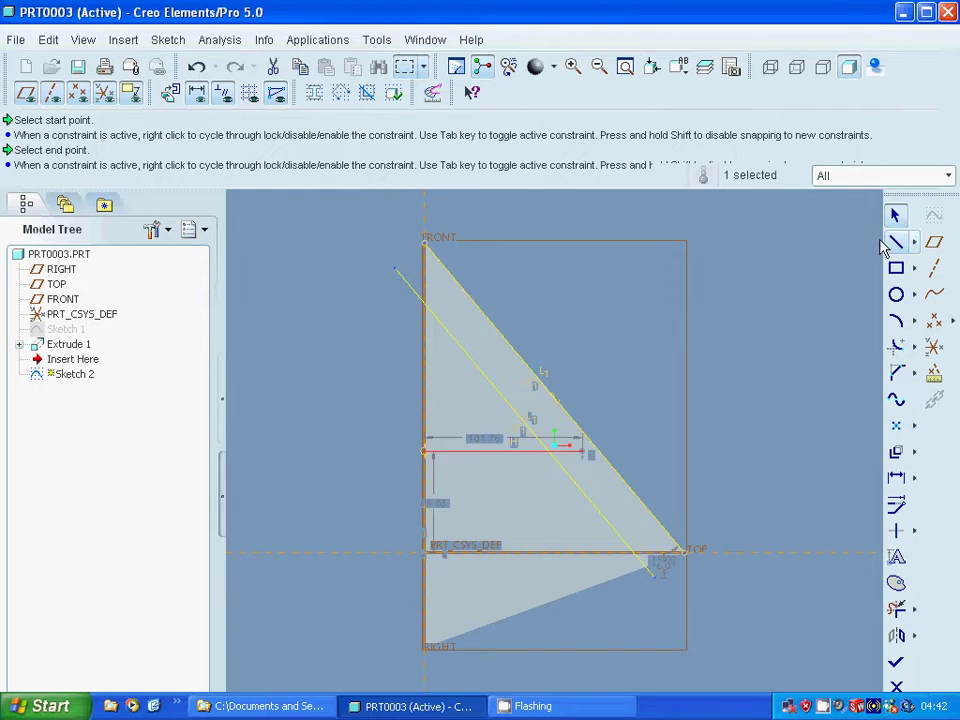
Step: Set the horizontal line's height above the TOP plane to 50
double_click(445, 510)
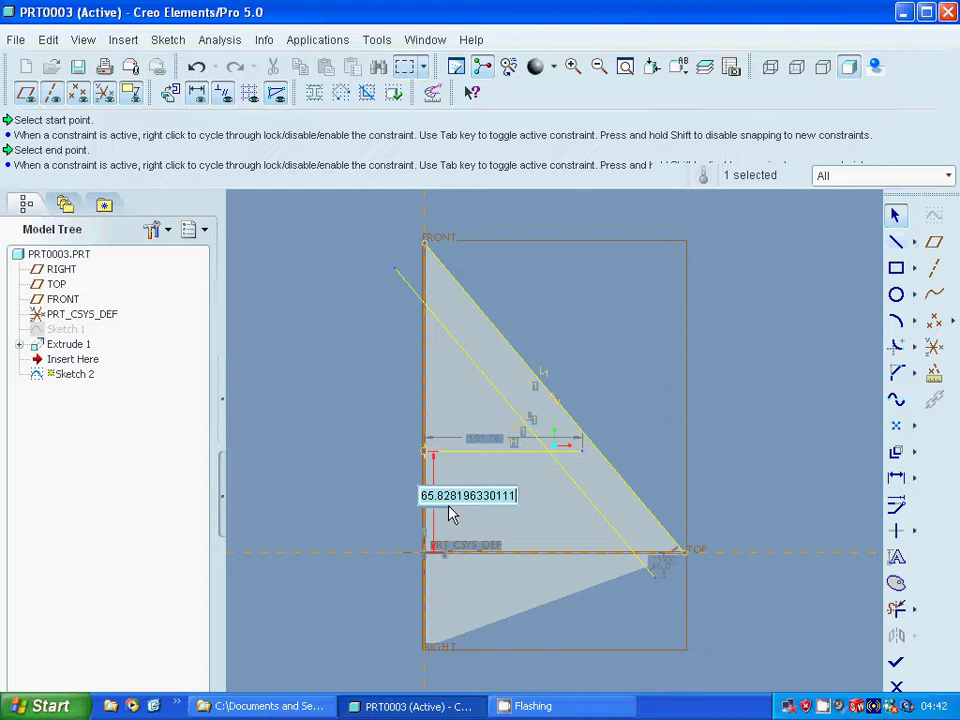
type("50")
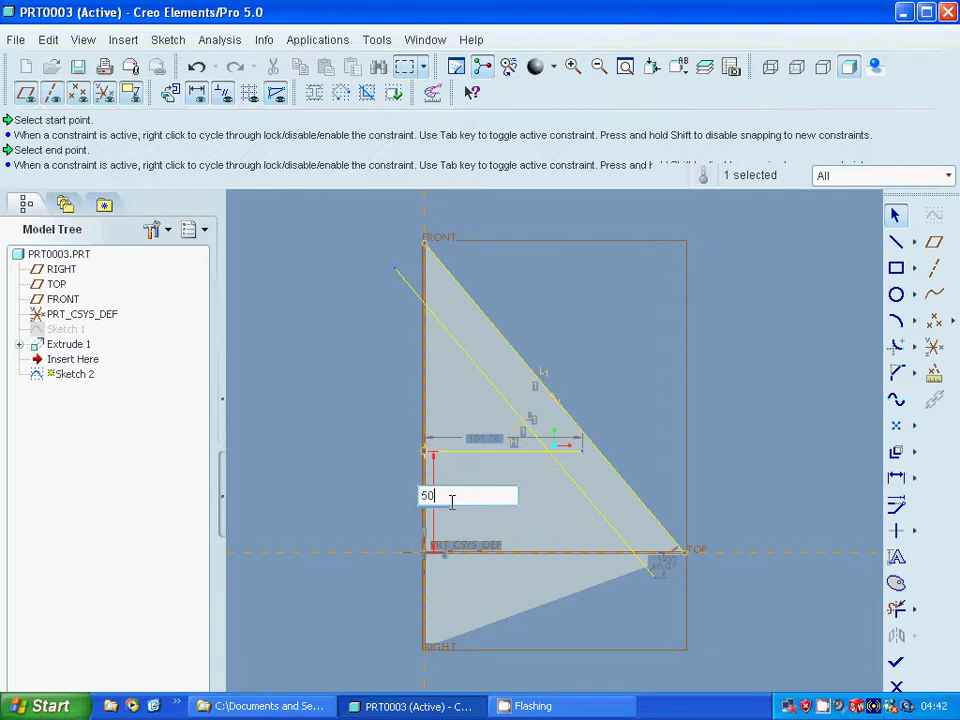
key("Return")
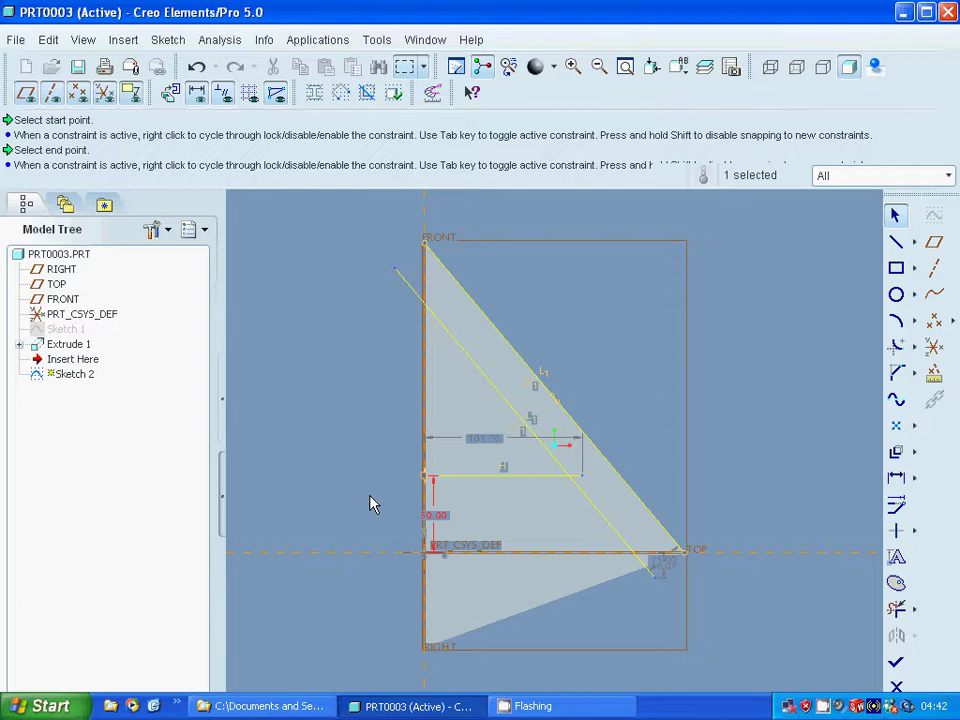
Step: Set the horizontal line's height above the TOP plane to 60
double_click(439, 519)
left_click(444, 510)
key("BackSpace")
key("BackSpace")
key("BackSpace")
key("BackSpace")
key("BackSpace")
type("60")
key("Return")
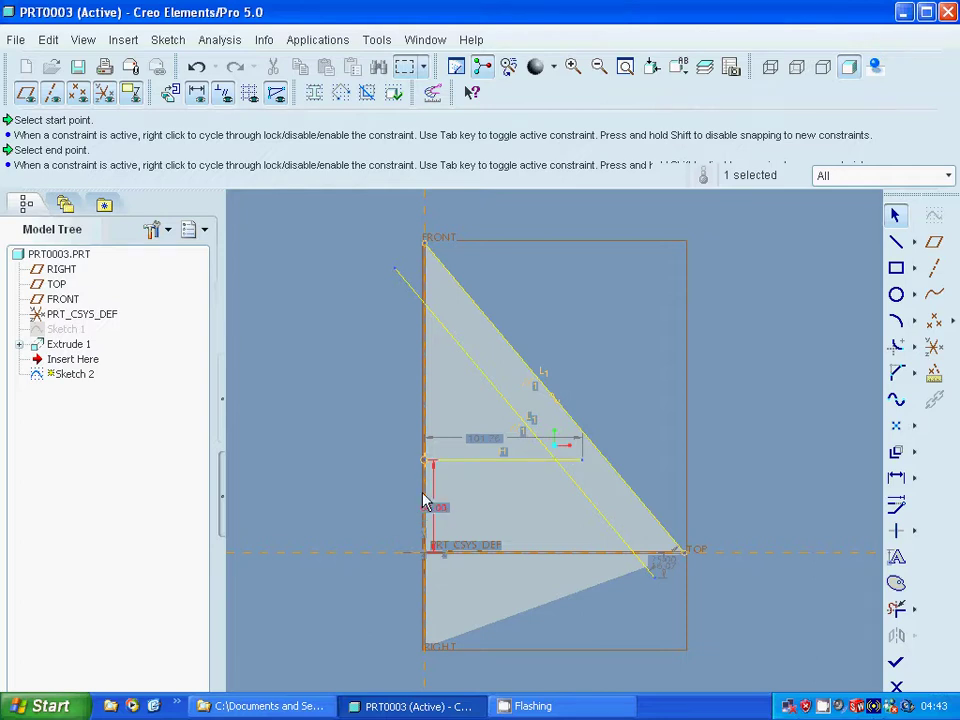
Step: Trim the offset line below the horizontal line and beyond the vertical side, and the horizontal line's overhang past the offset line
left_click(897, 612)
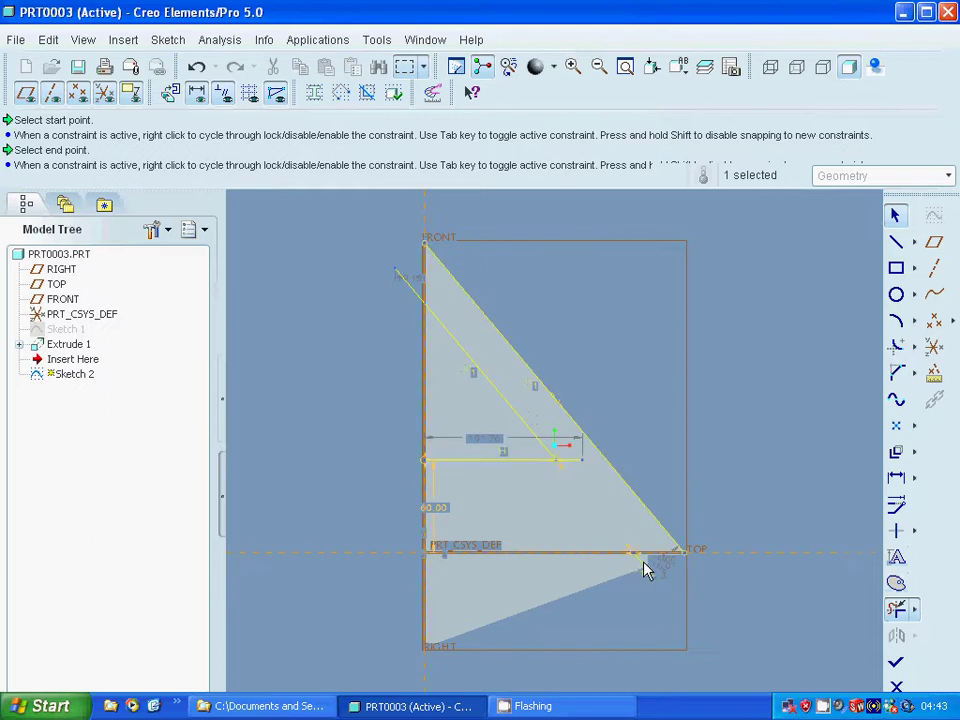
left_click(645, 566)
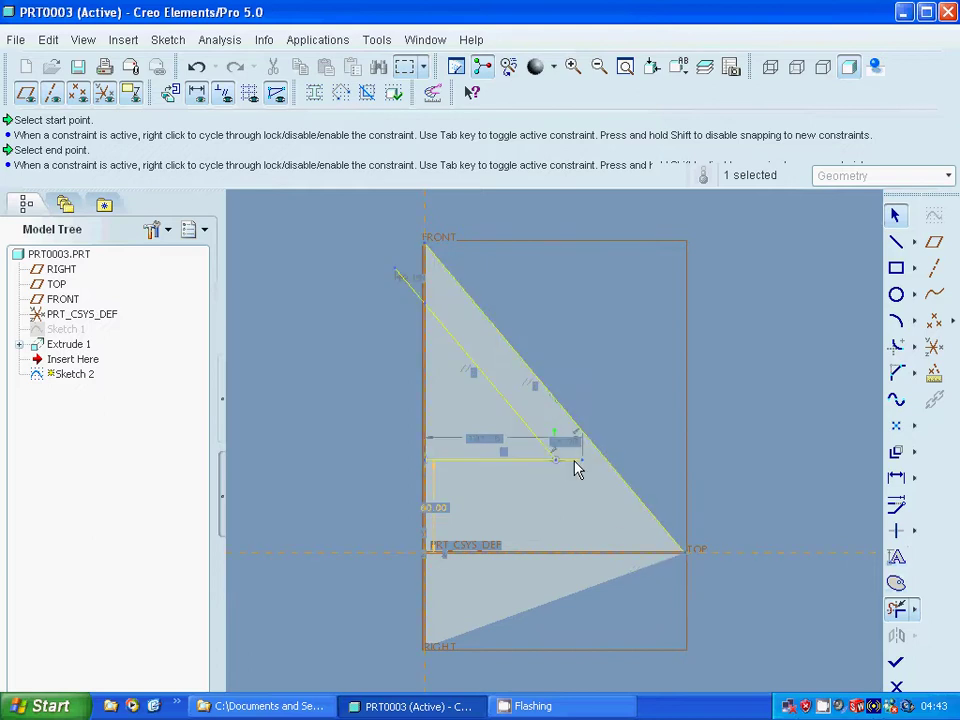
left_click(574, 467)
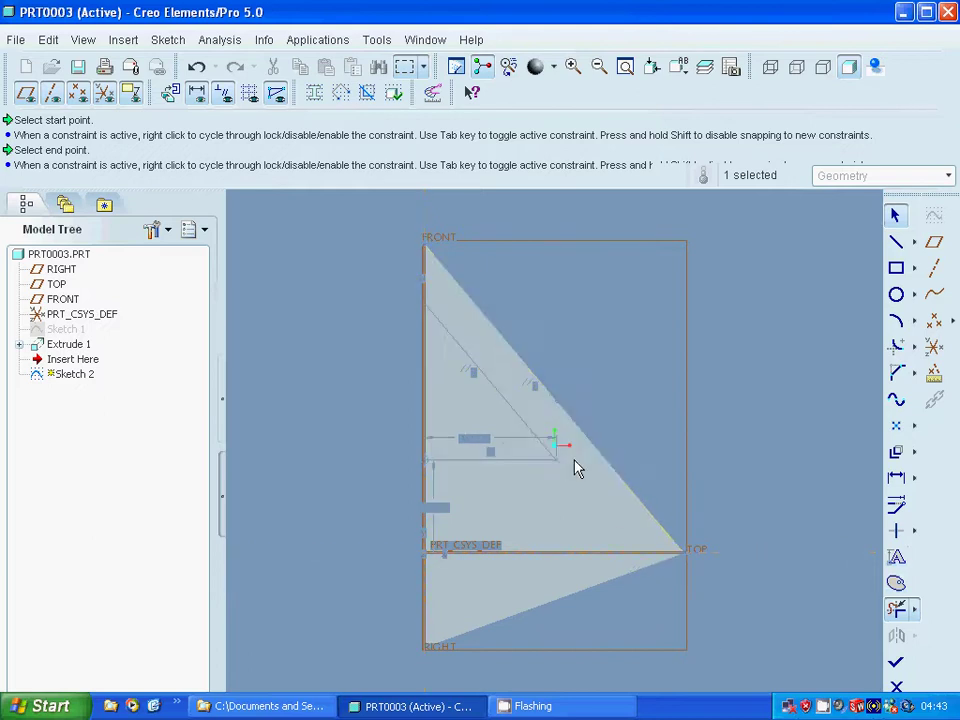
left_click(409, 285)
Step: Close the inner triangle with a vertical line joining the left ends of the horizontal and offset lines
left_click(896, 241)
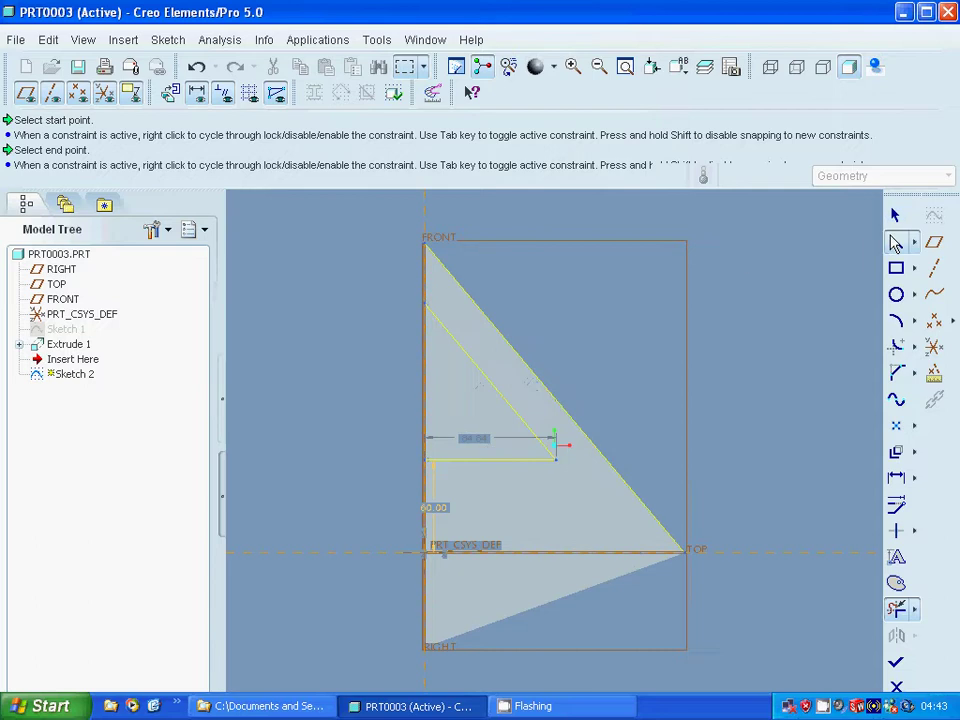
left_click(425, 462)
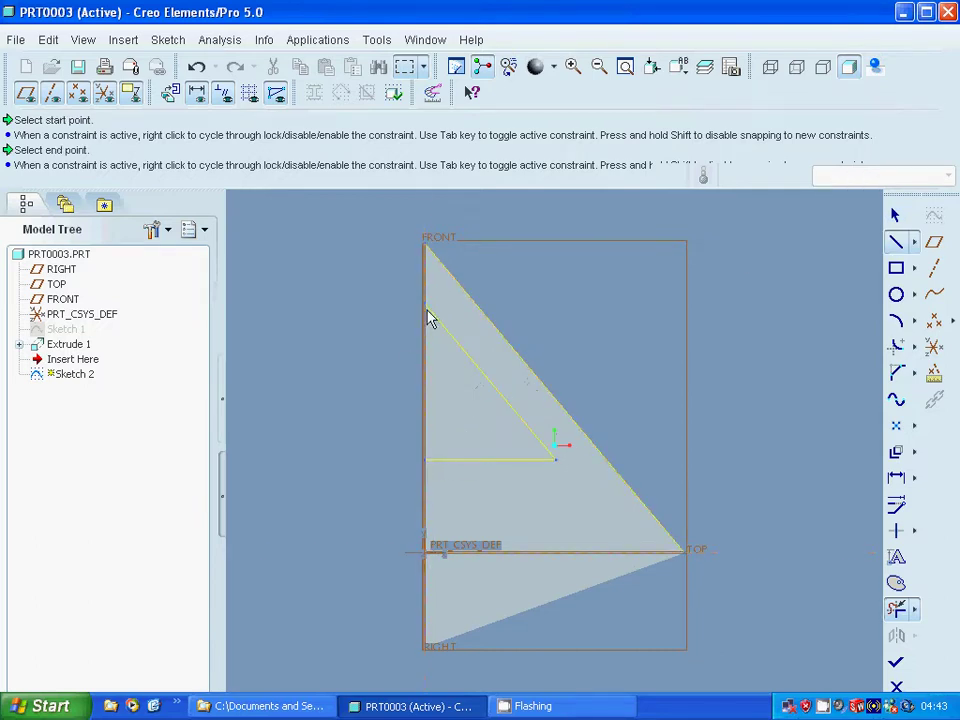
left_click(425, 310)
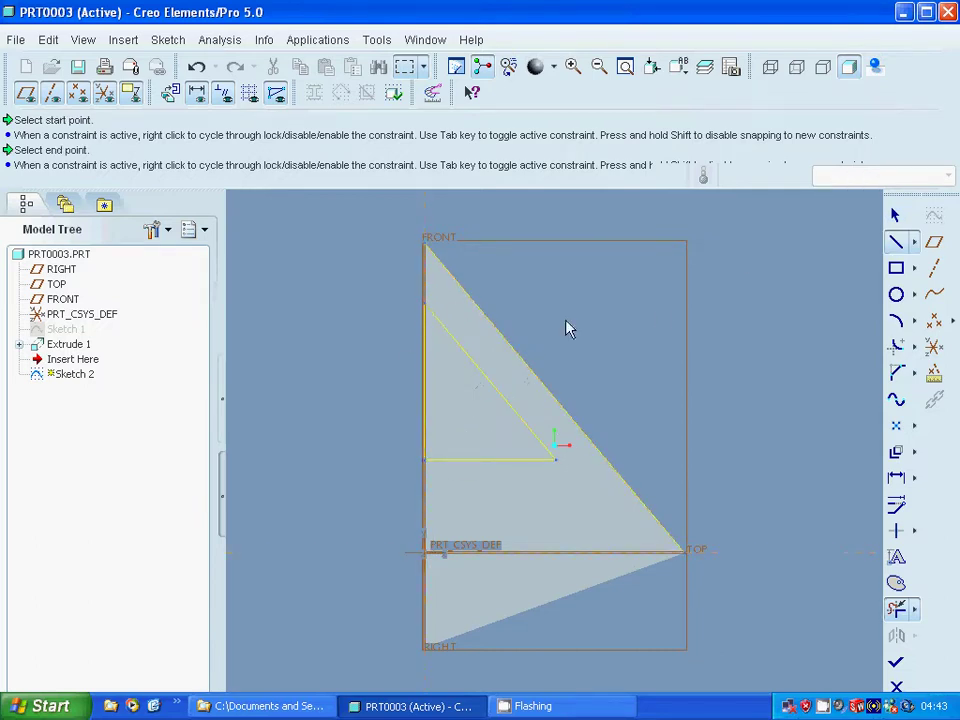
left_click(895, 215)
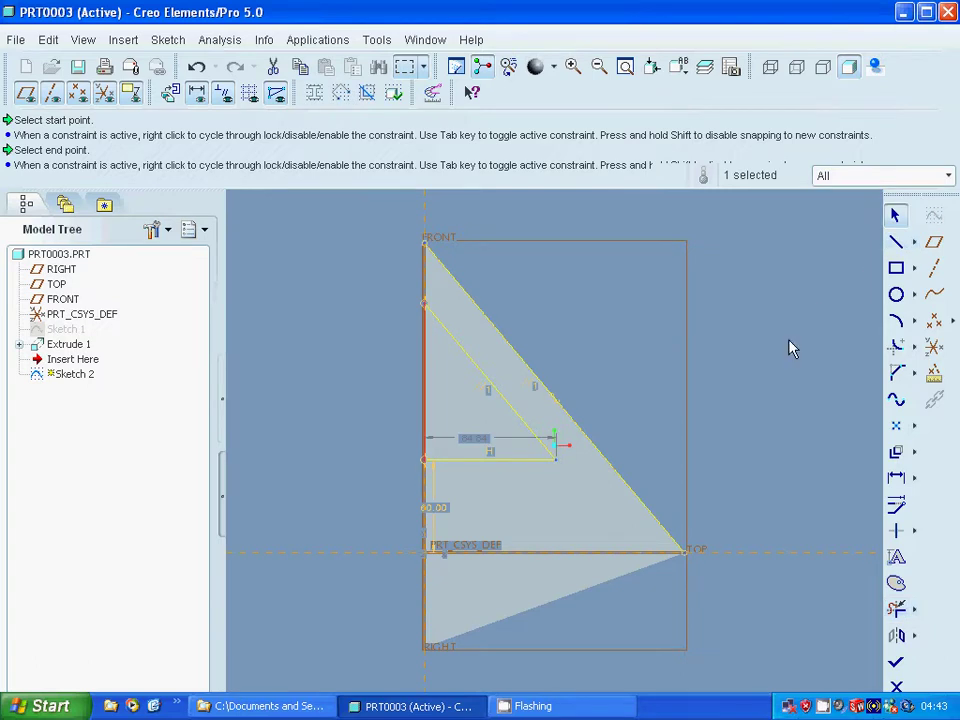
Step: Set the inner triangle's horizontal length to 85 and finish the sketch
left_click(467, 440)
double_click(467, 440)
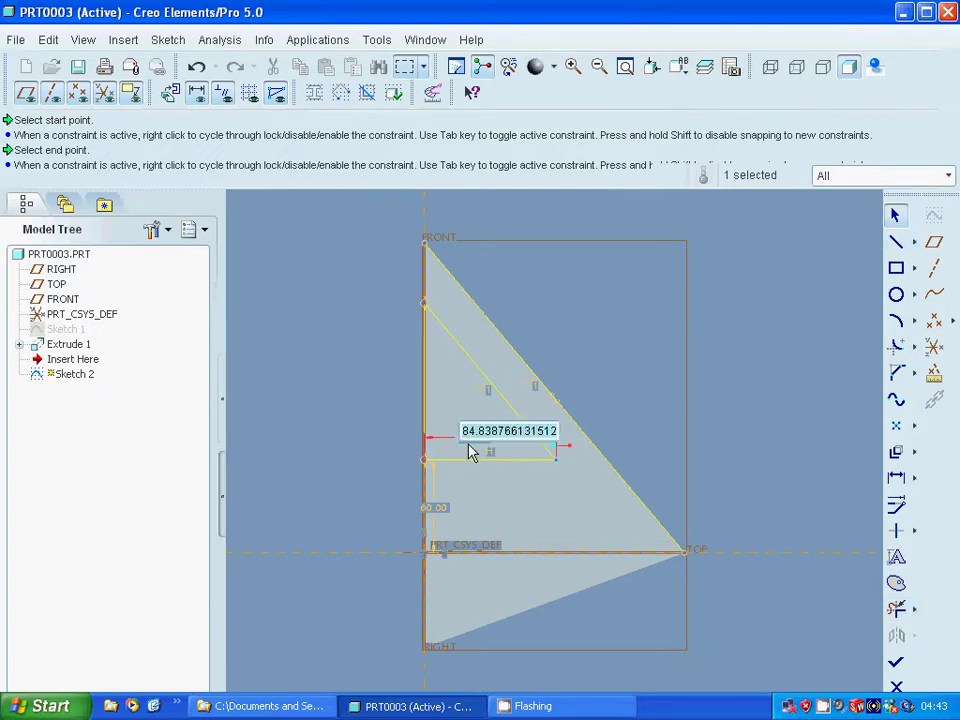
type("85")
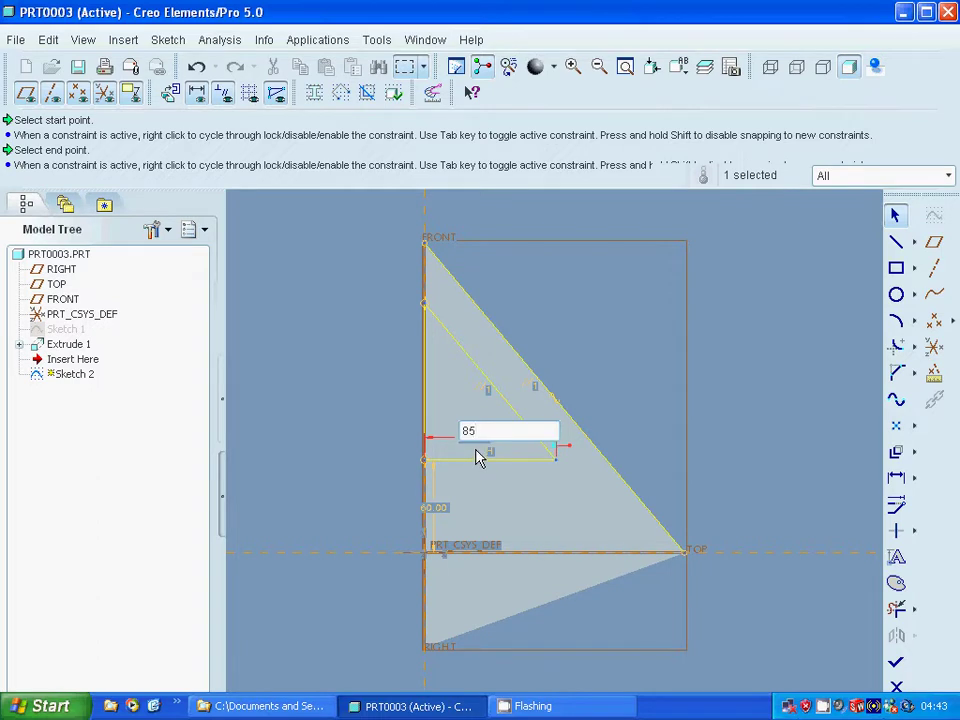
key("Return")
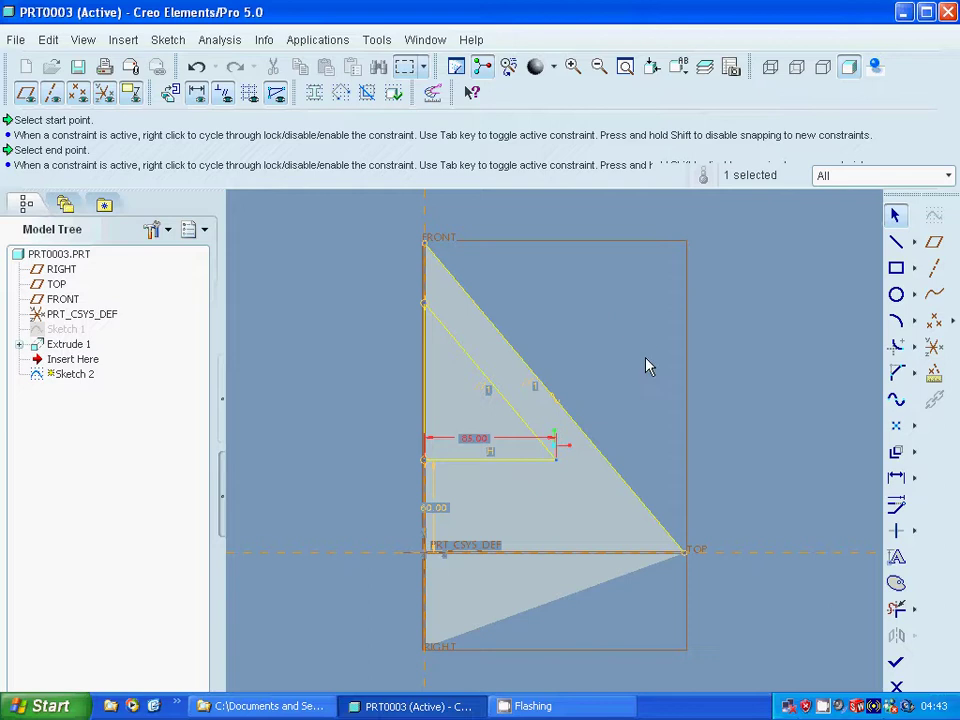
left_click(896, 662)
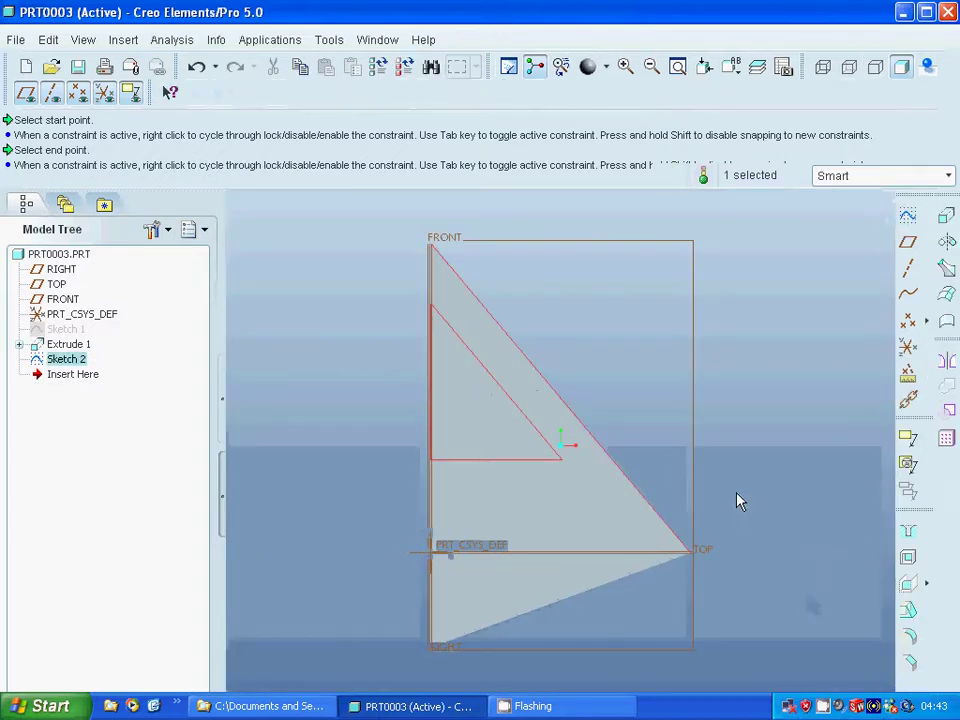
Step: Start an extrusion and try to use Sketch 2 as its profile
left_click(945, 215)
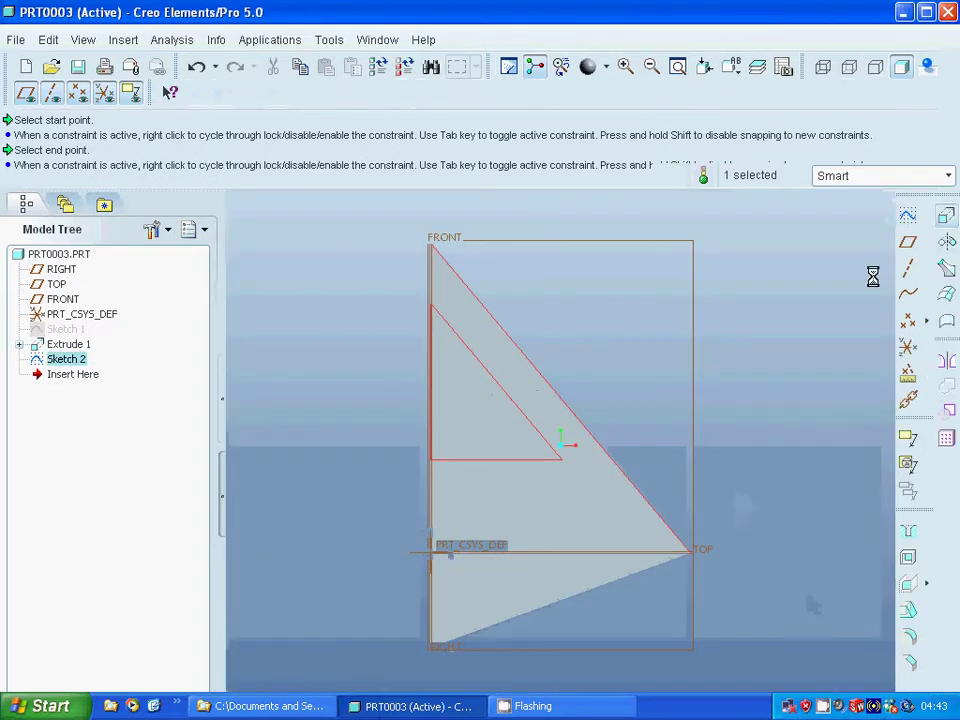
middle_click_drag(622, 370, 622, 400)
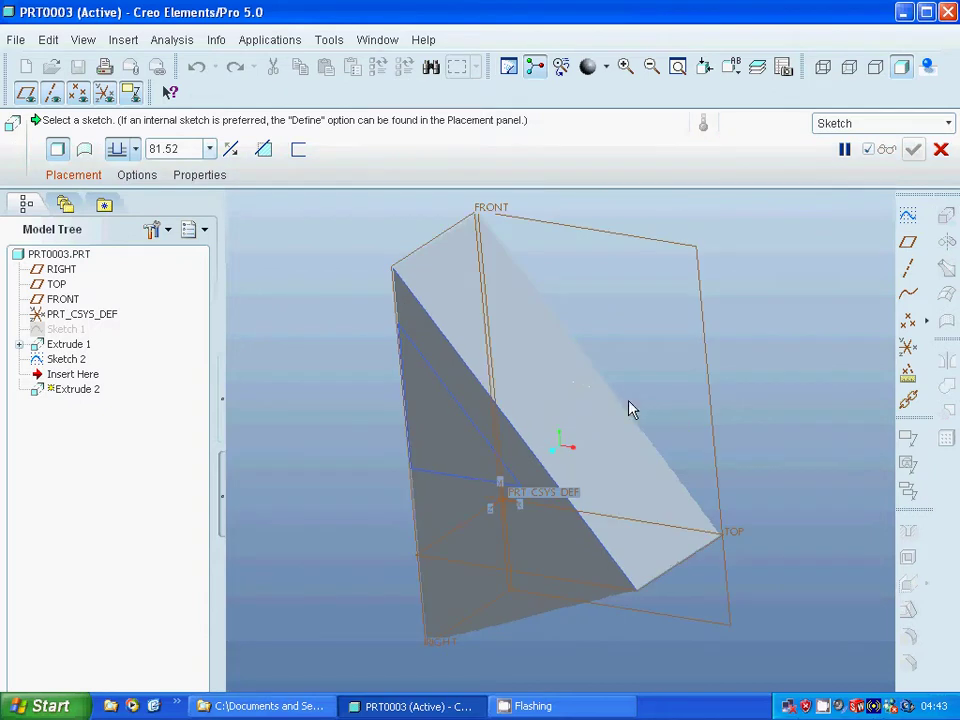
mouse_move(681, 384)
middle_mouse_down()
mouse_move(694, 378)
mouse_move(697, 388)
middle_mouse_up()
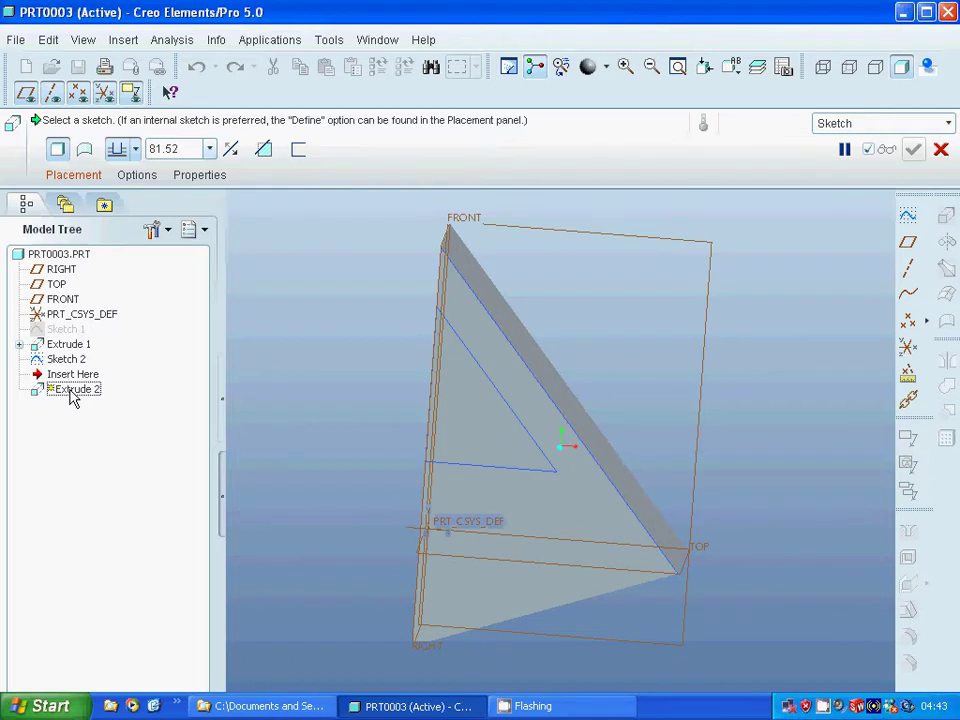
left_click(66, 358)
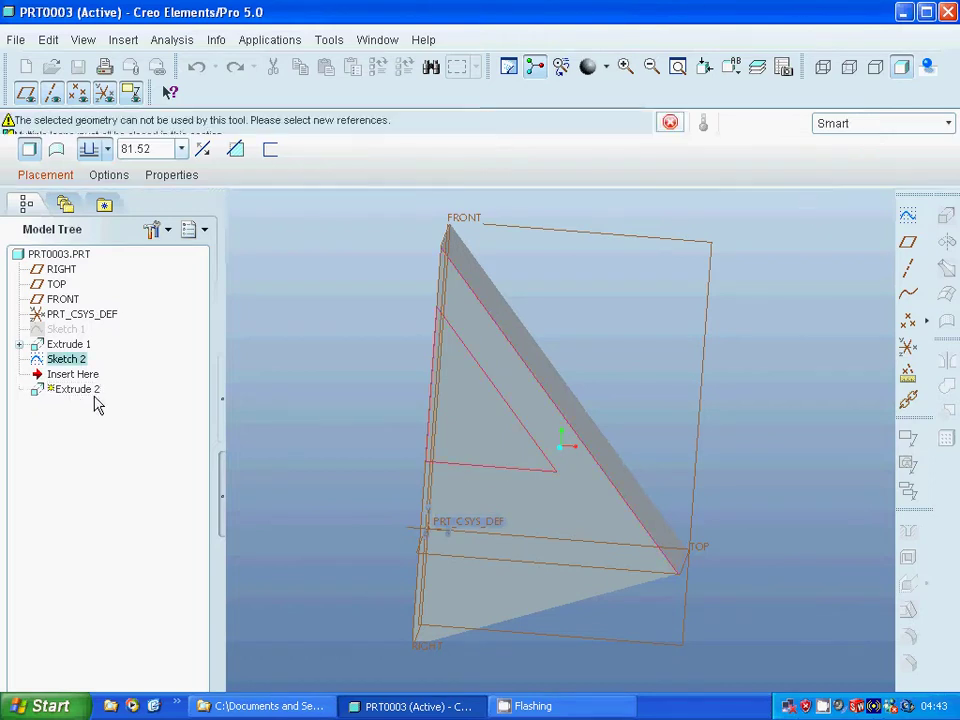
Step: Redefine Sketch 2 by deleting the line along the wedge's outer sloping edge, leaving only the inner triangle, and finish the sketch
right_click(86, 390)
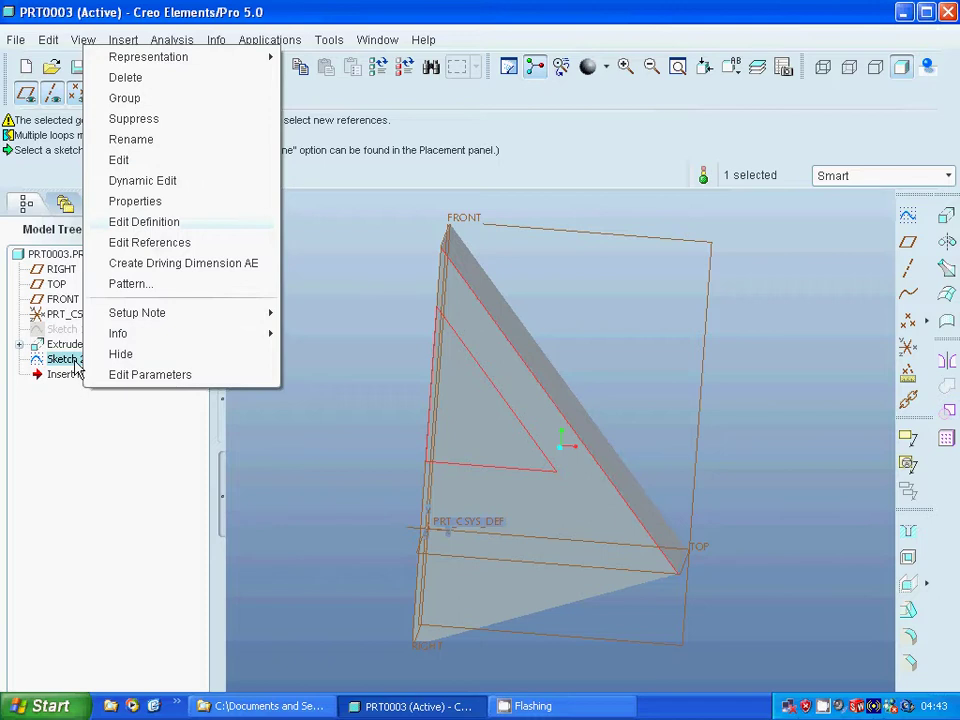
left_click(129, 222)
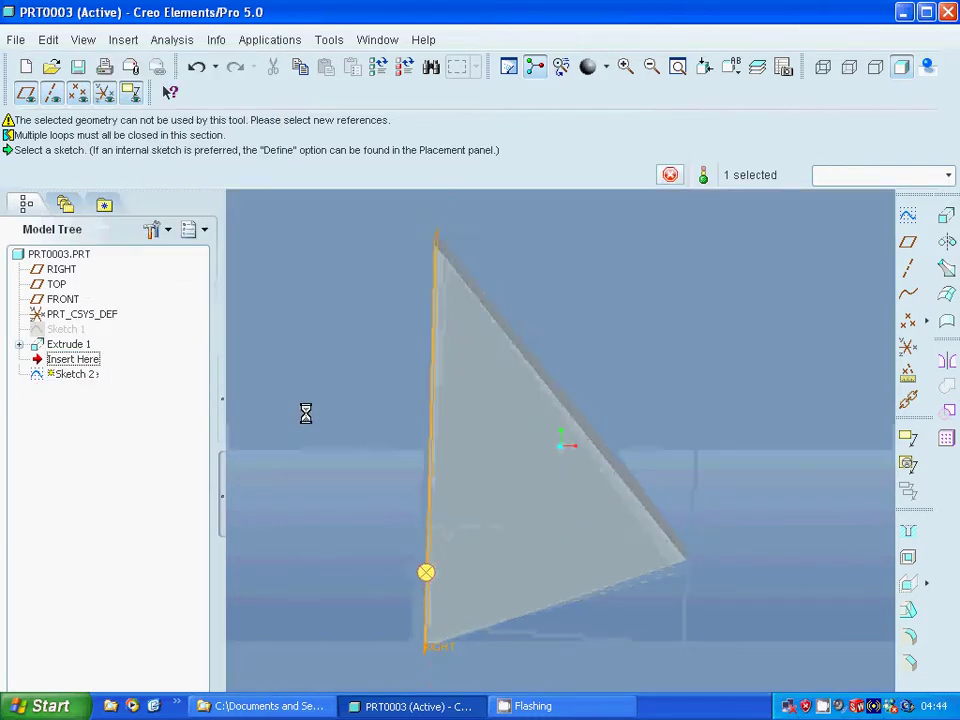
right_click(548, 445)
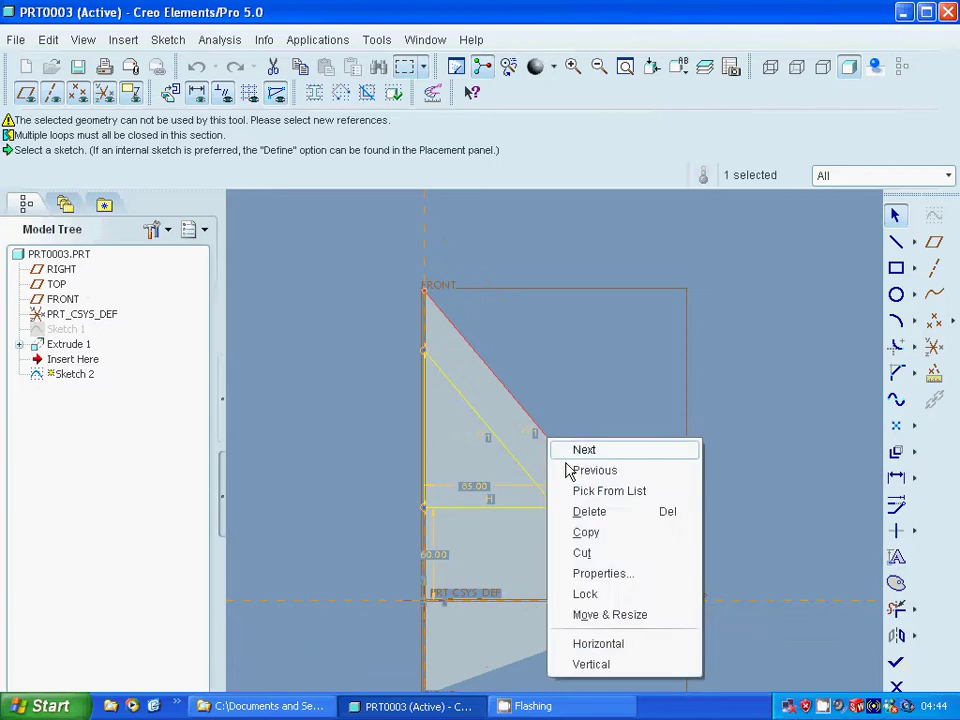
left_click(580, 514)
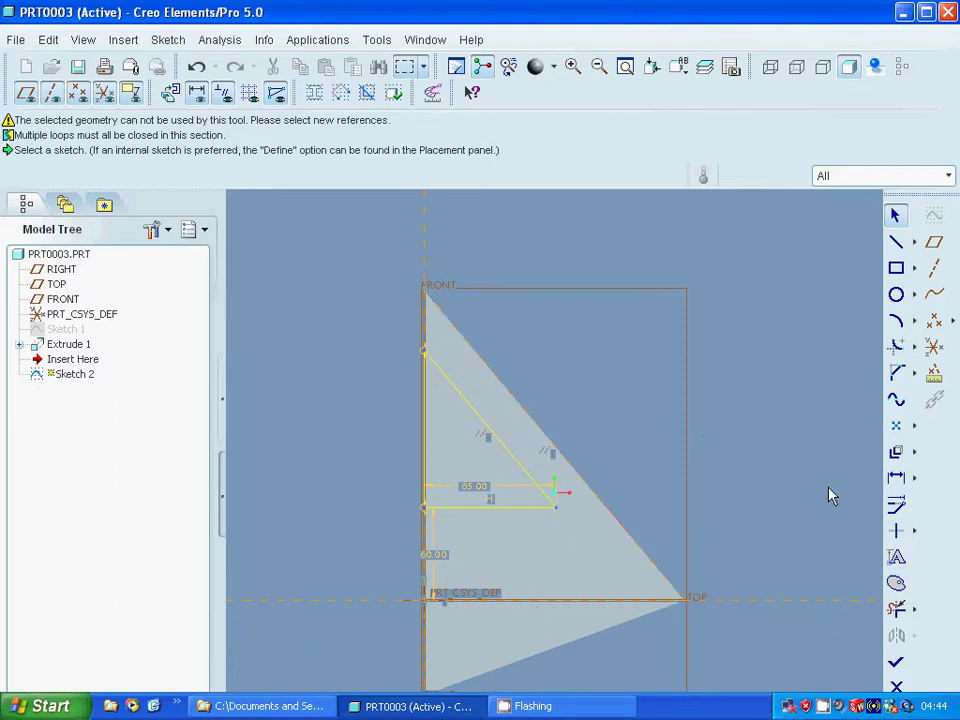
left_click(896, 662)
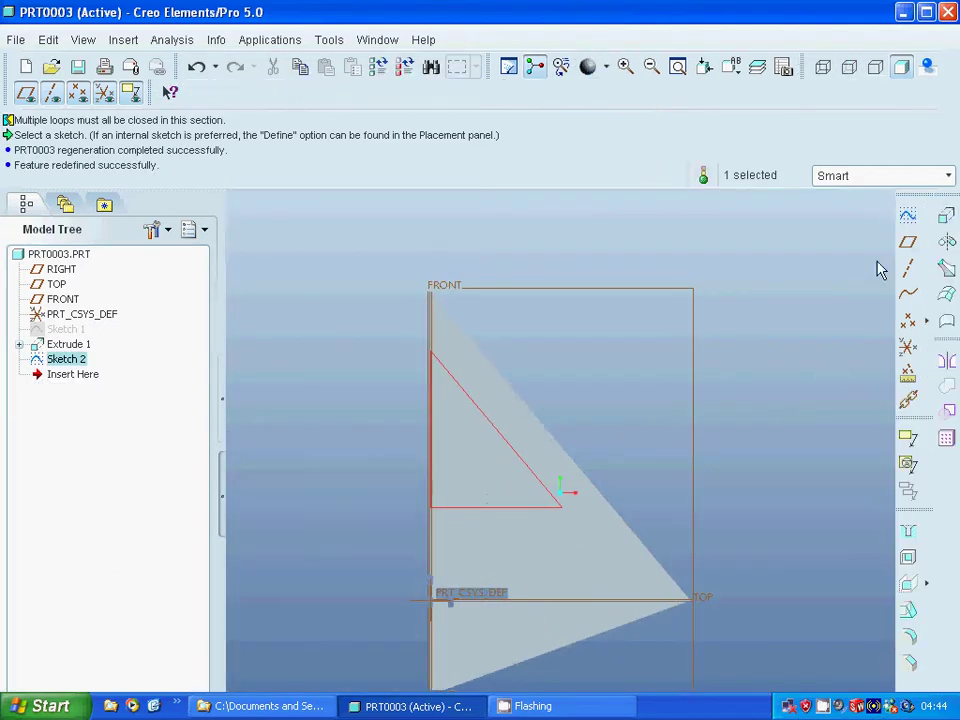
Step: Extrude the inner triangle of Sketch 2 into the wedge as a material-removing cut 75 deep
left_click(945, 216)
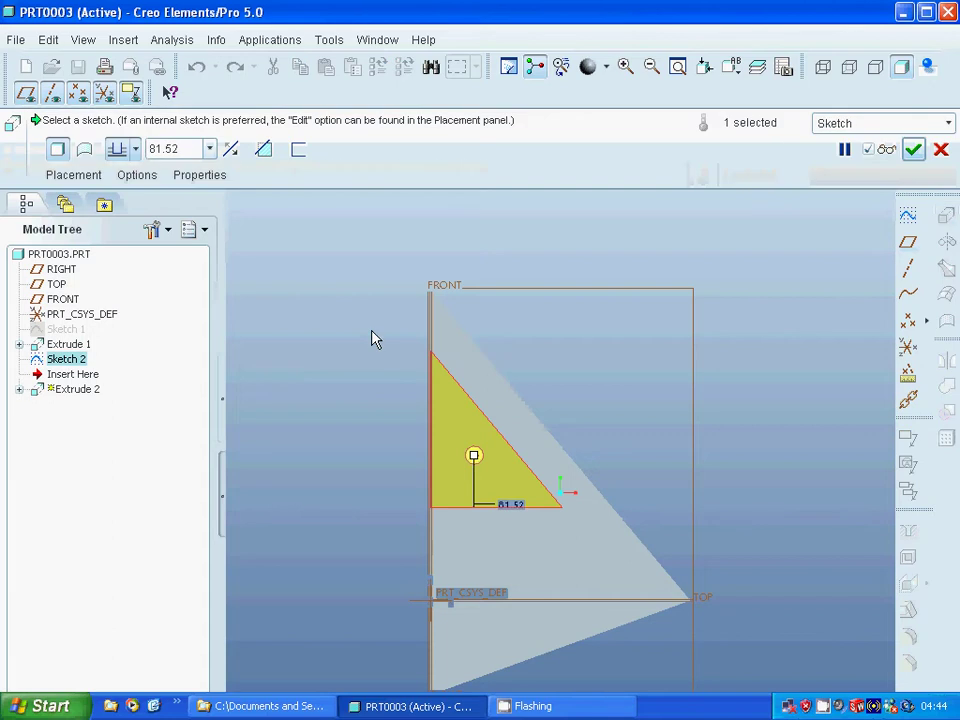
middle_click_drag(372, 338, 322, 289)
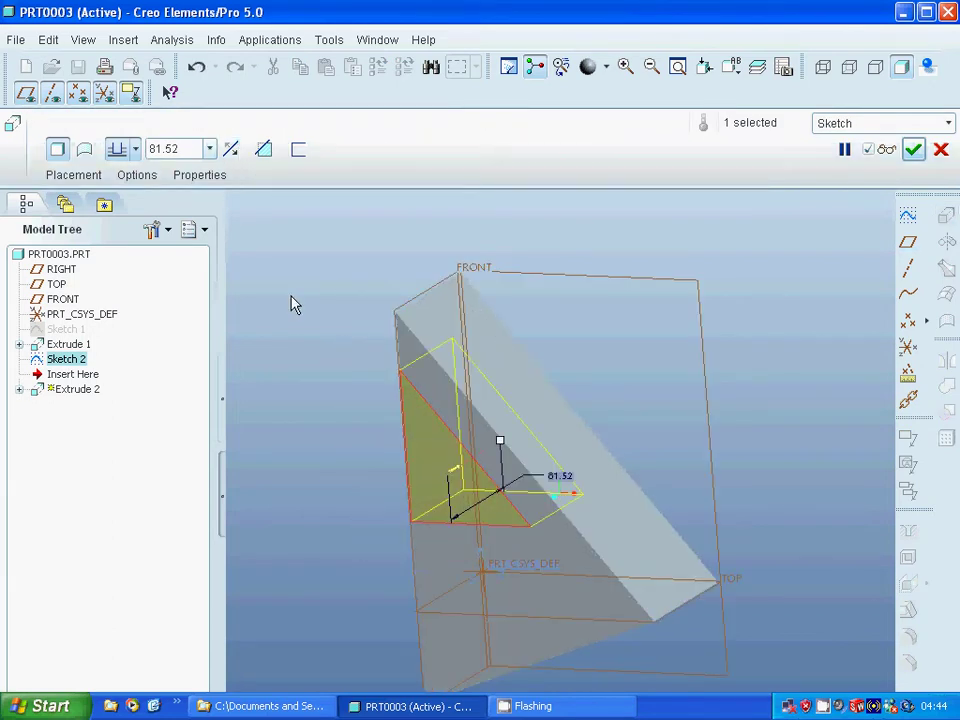
double_click(183, 150)
type("75")
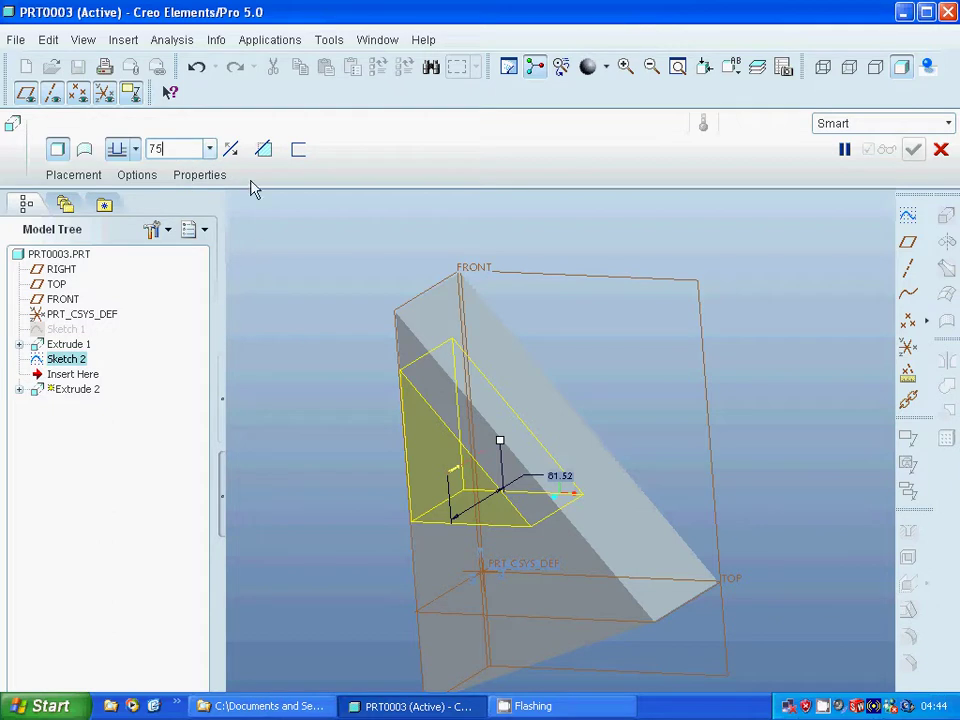
left_click(263, 152)
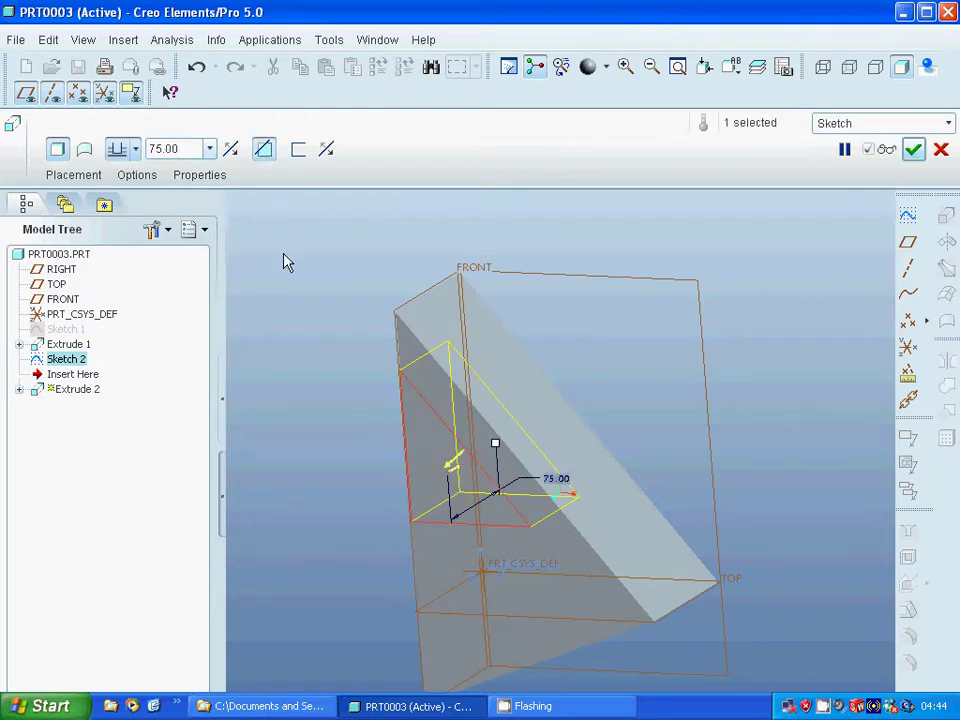
middle_click_drag(282, 271, 462, 275)
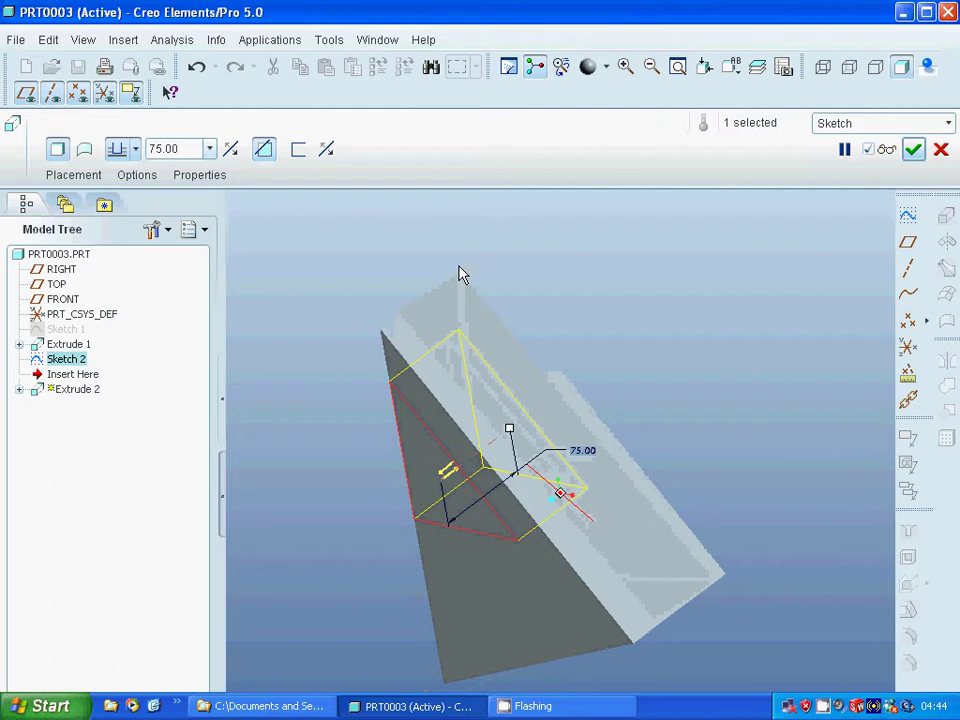
left_click(913, 149)
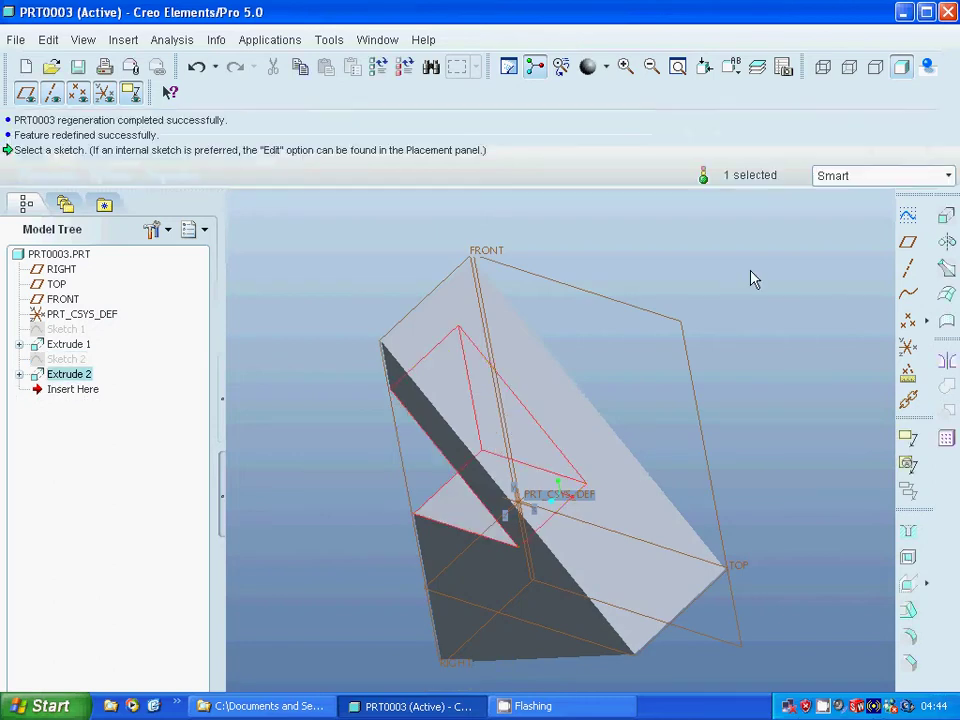
left_click(315, 335)
mouse_move(336, 341)
middle_mouse_down()
mouse_move(358, 298)
mouse_move(345, 285)
mouse_move(340, 295)
middle_mouse_up()
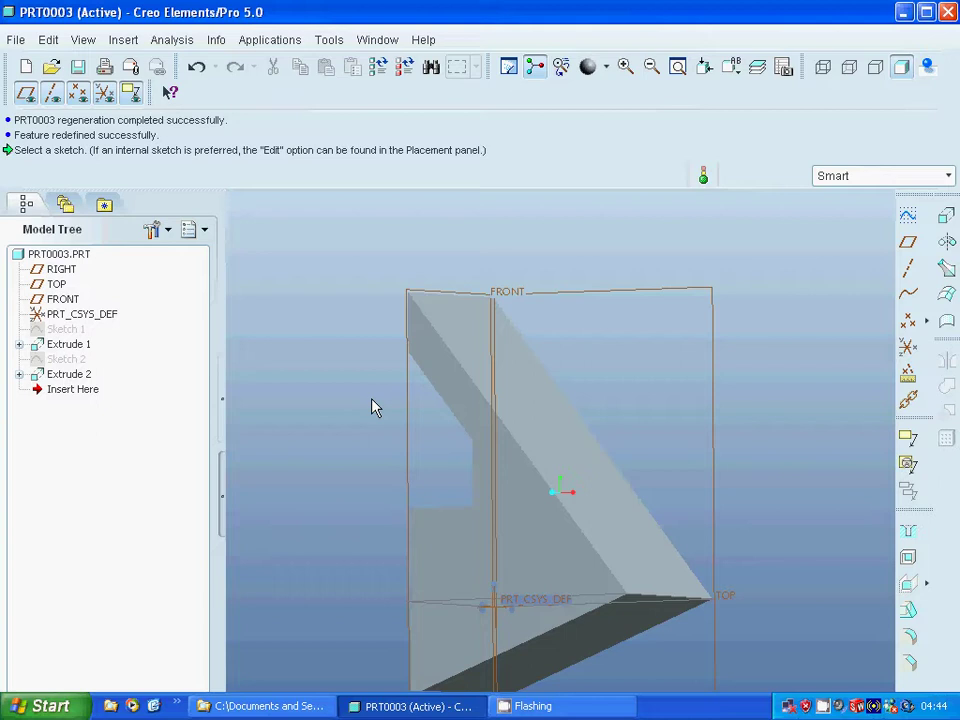
middle_click_drag(375, 407, 463, 403)
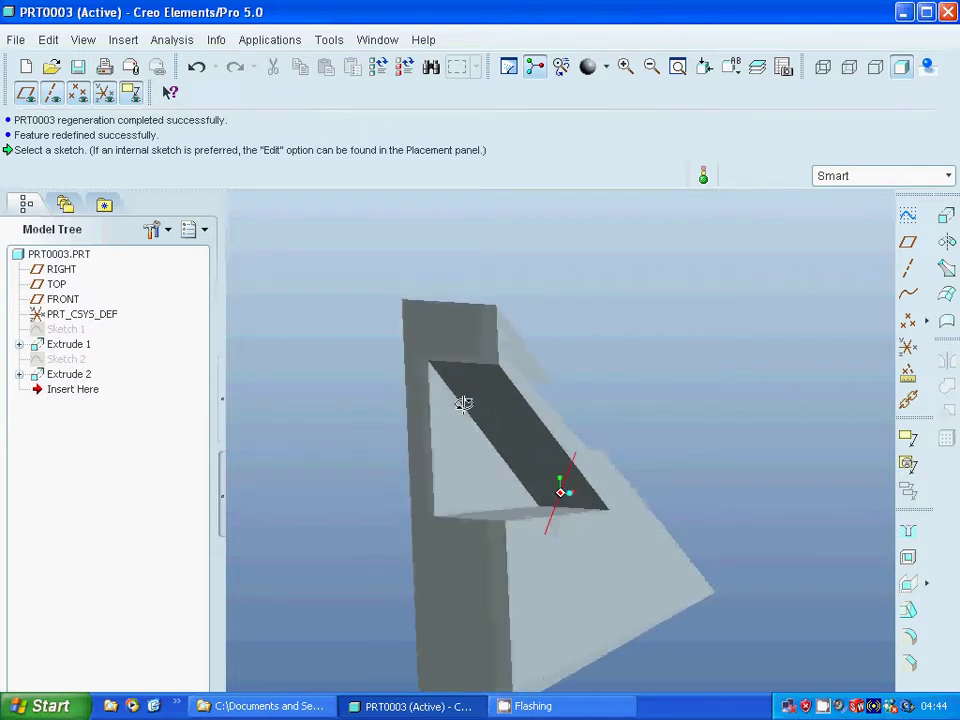
middle_click_drag(463, 403, 381, 450)
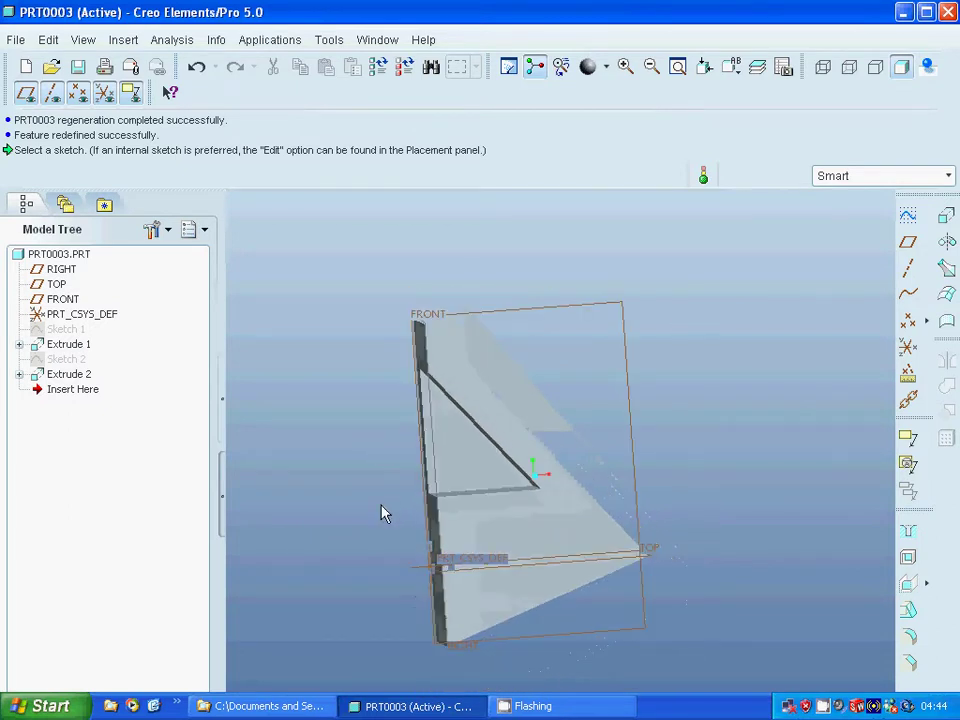
middle_click_drag(686, 371, 660, 388)
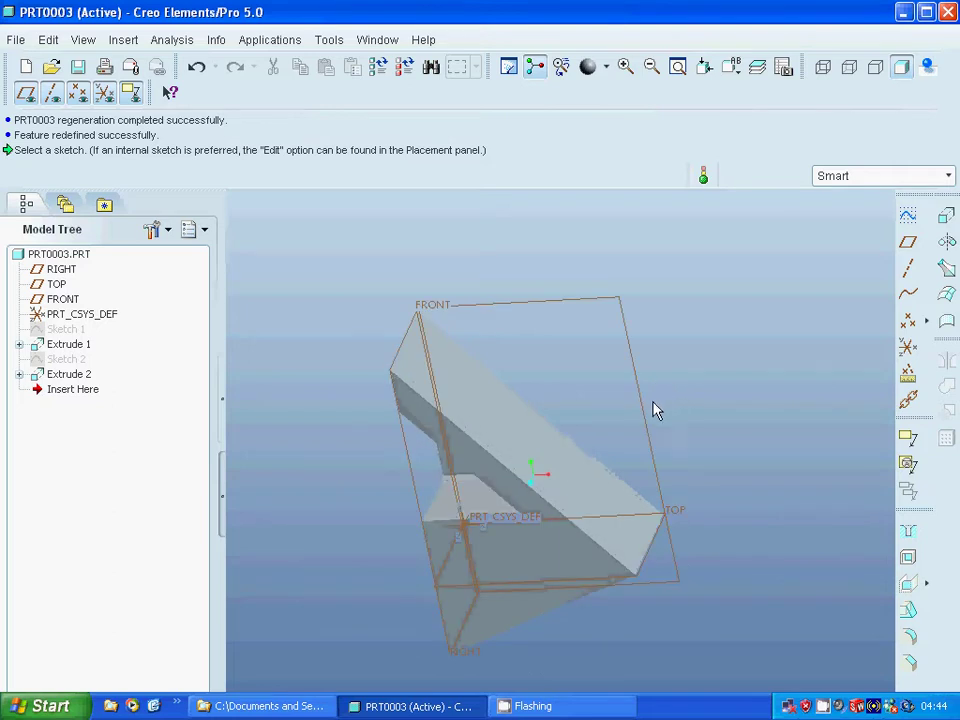
Step: Start a sketch on the FRONT plane with RIGHT as reference and draw a circle about 98 in diameter centred on the origin
left_click(645, 428)
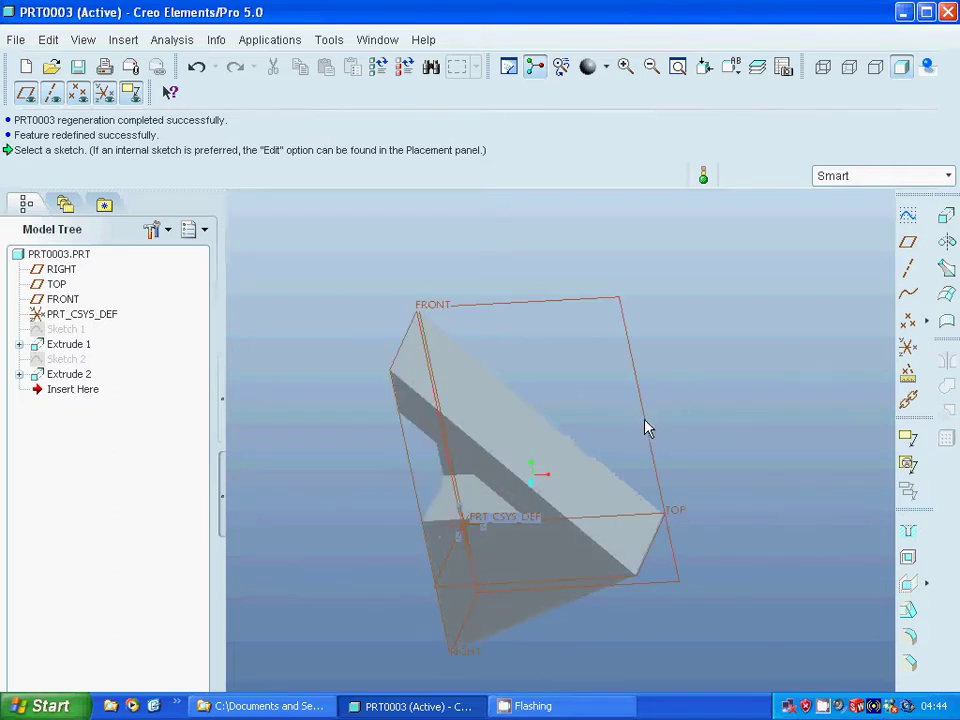
left_click(907, 220)
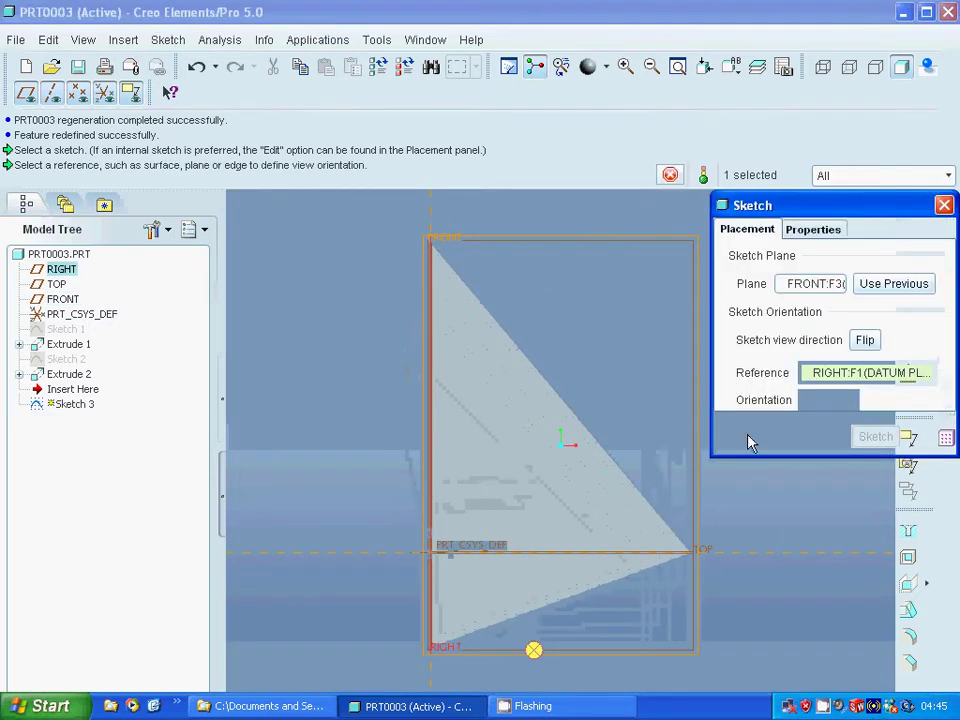
left_click(867, 444)
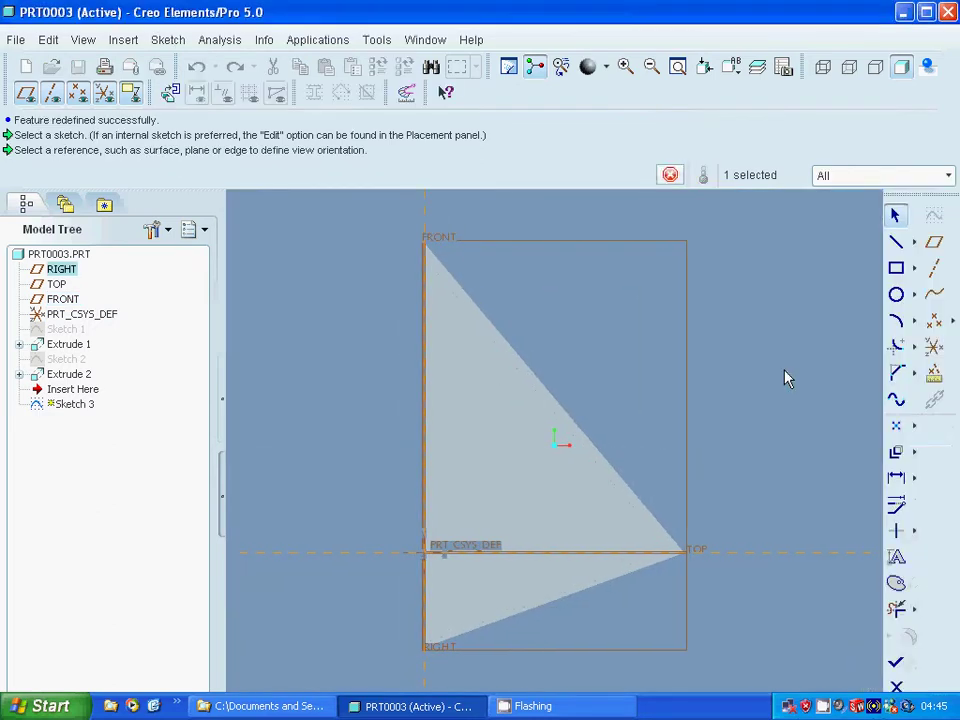
left_click(896, 295)
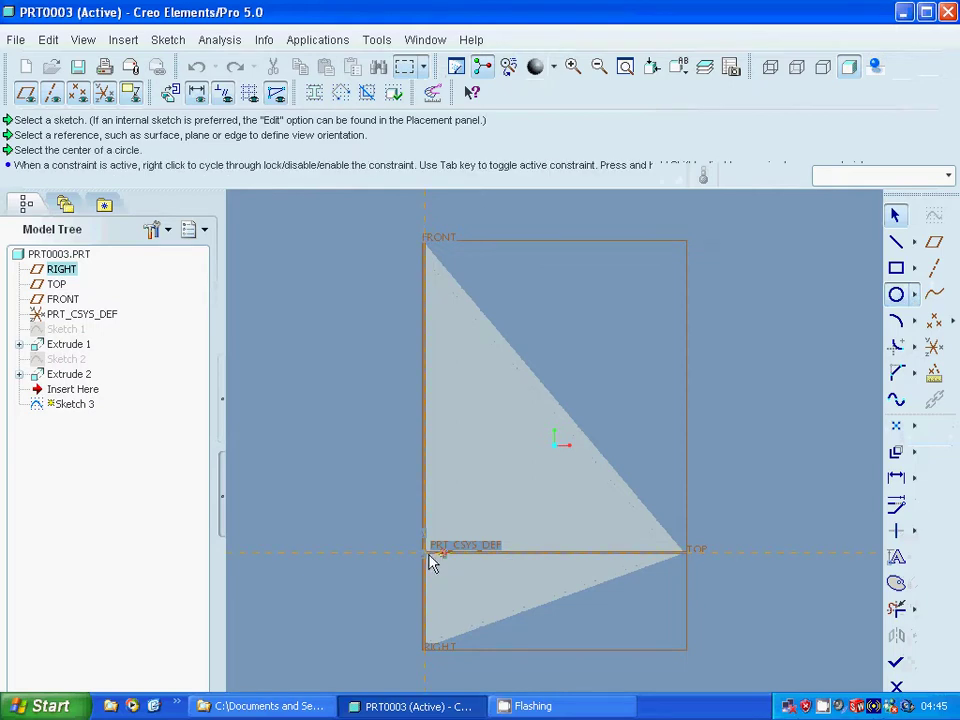
left_click(424, 554)
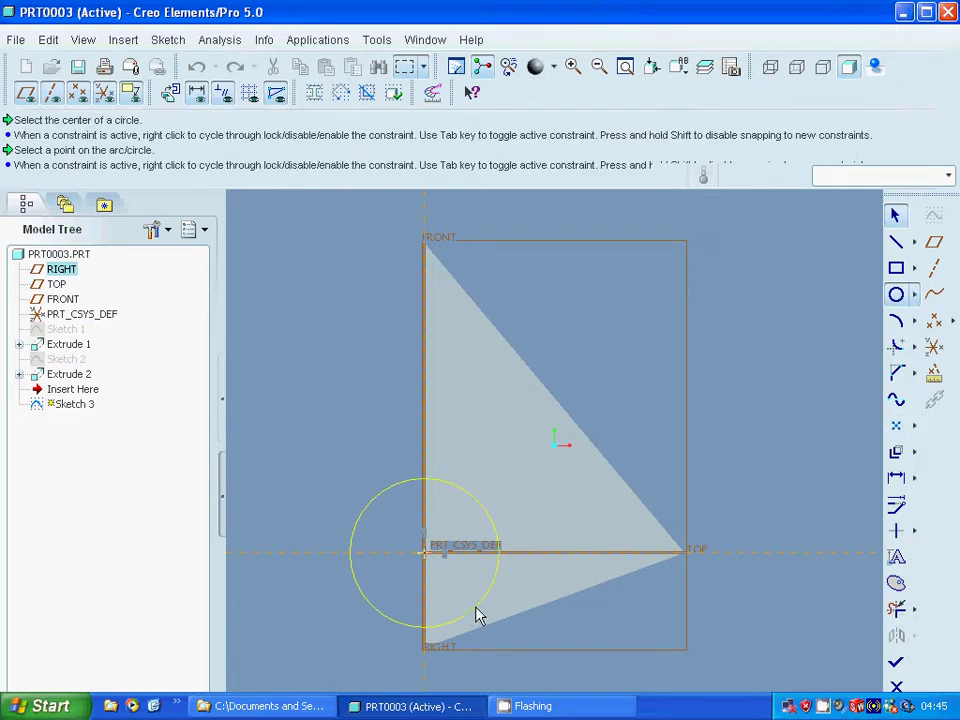
left_click(476, 608)
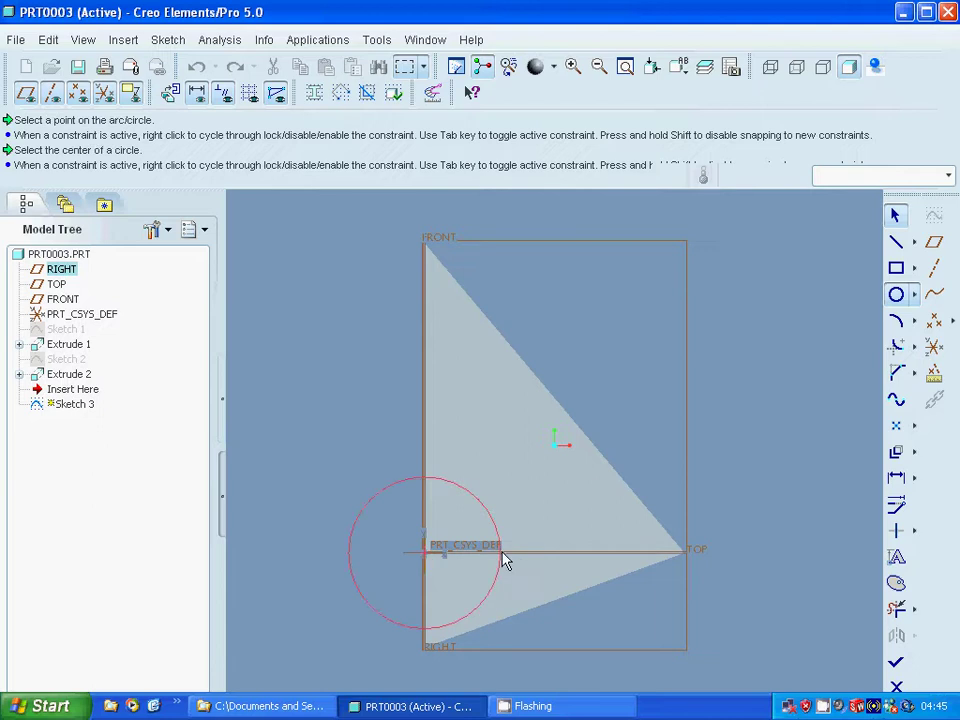
left_click(896, 217)
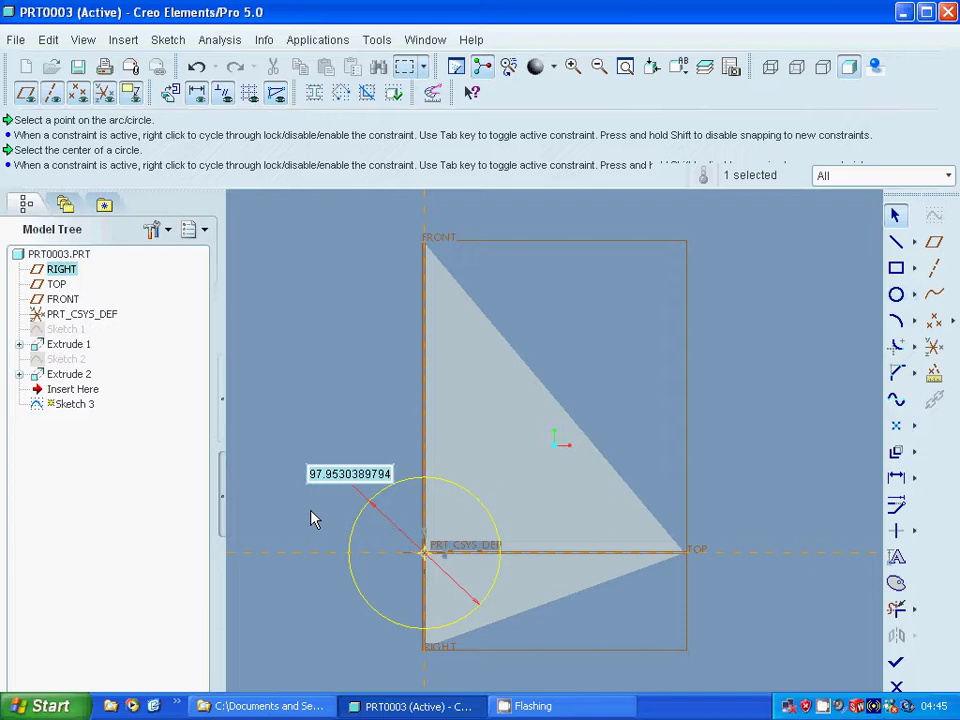
type("1")
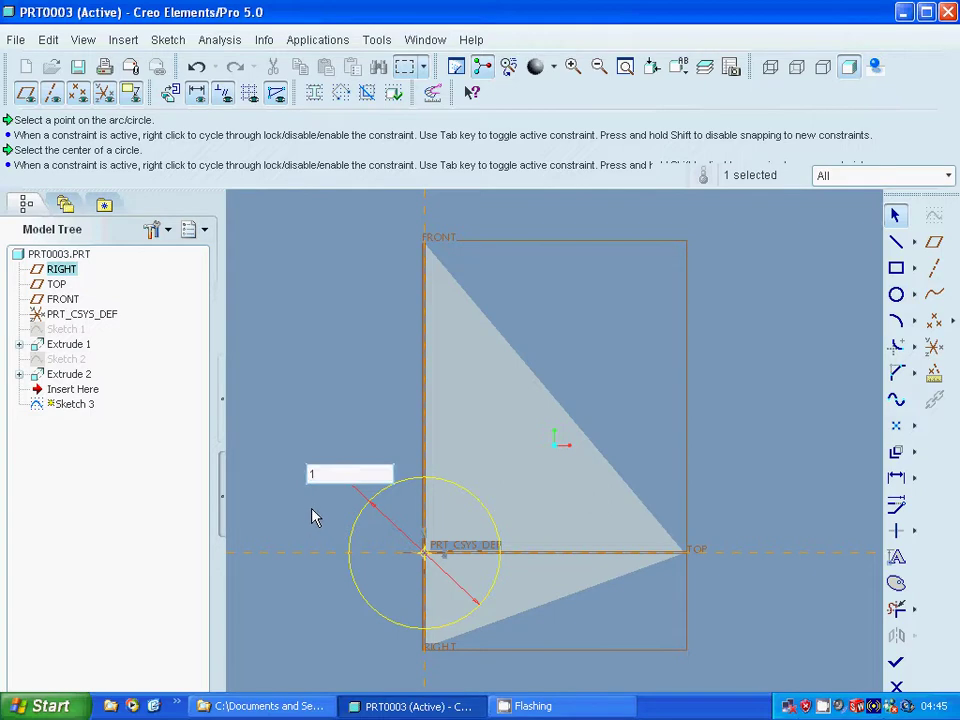
type("00")
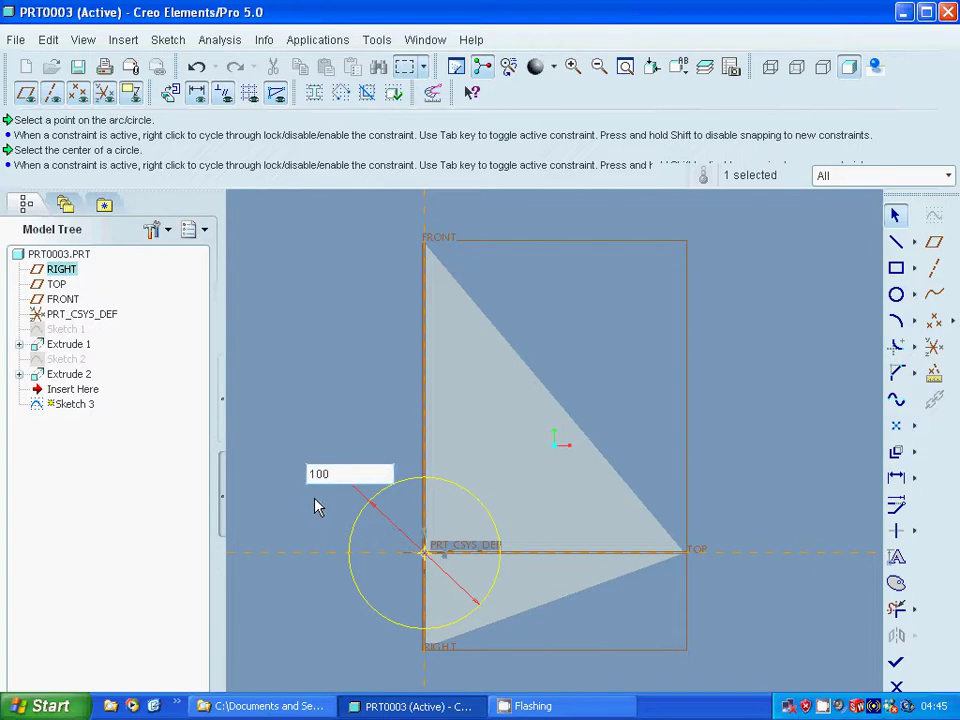
middle_click(316, 507)
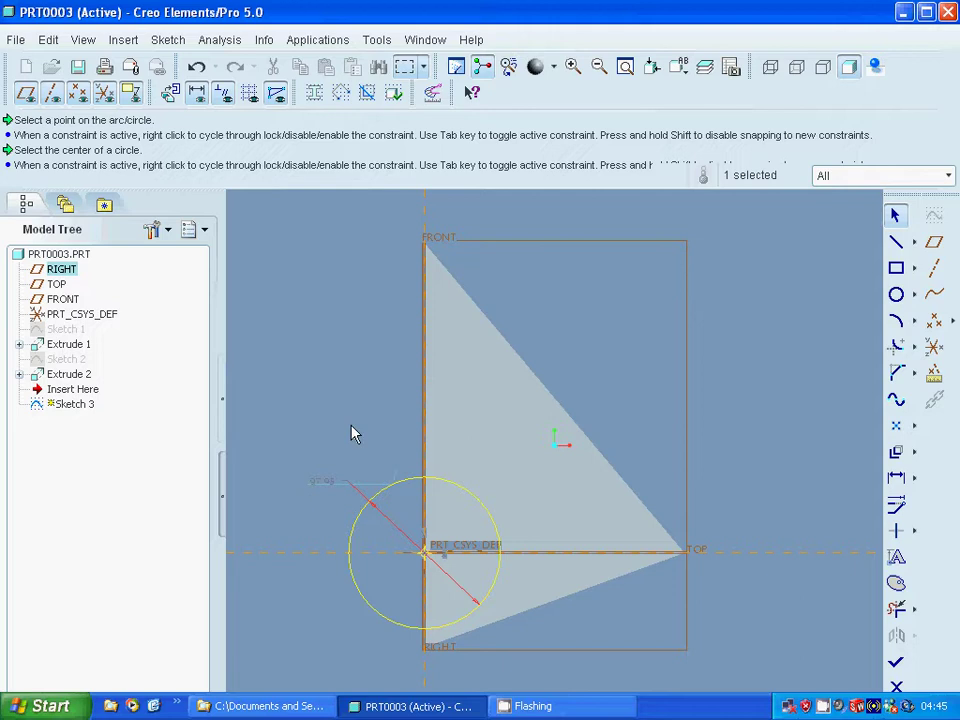
Step: Set the circle's diameter to 120
mouse_move(351, 424)
middle_mouse_down()
mouse_move(354, 444)
mouse_move(364, 424)
mouse_move(354, 474)
middle_mouse_up()
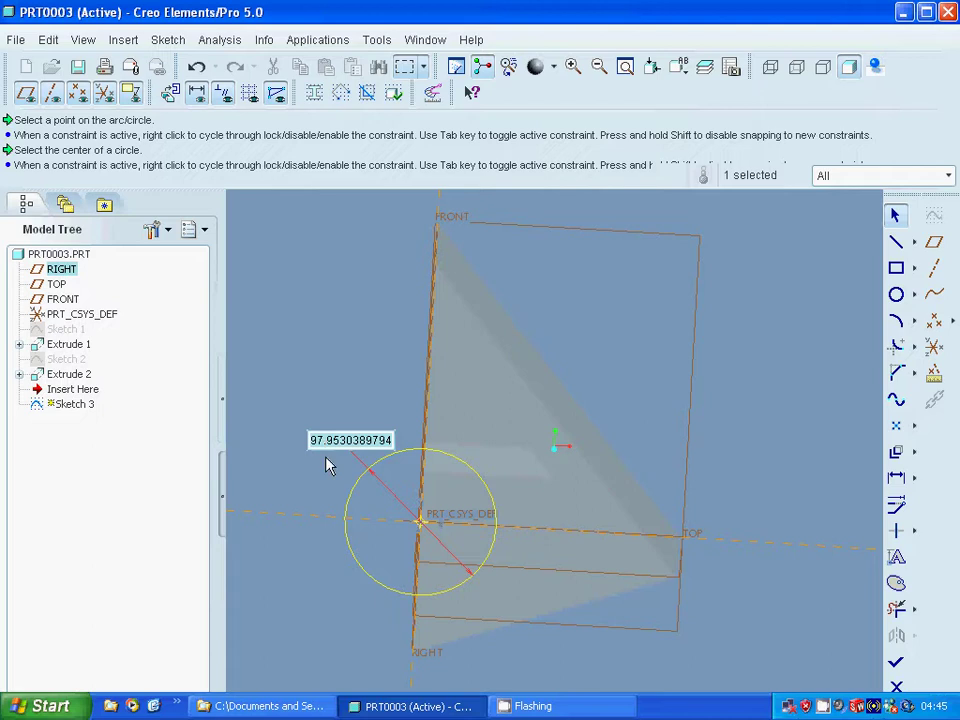
type("12")
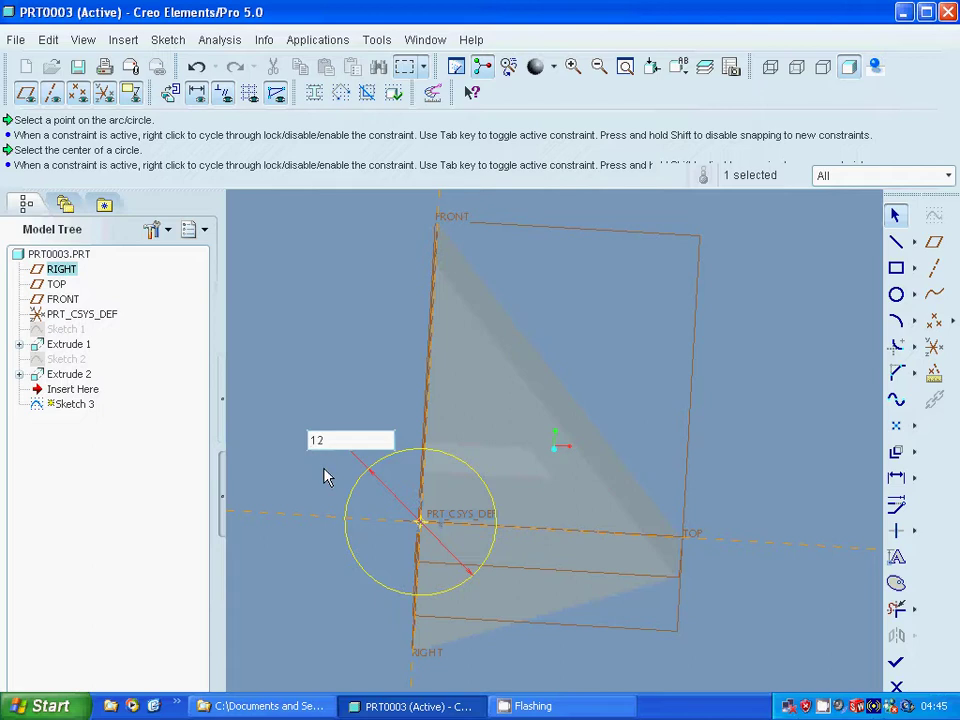
type("0")
key("Return")
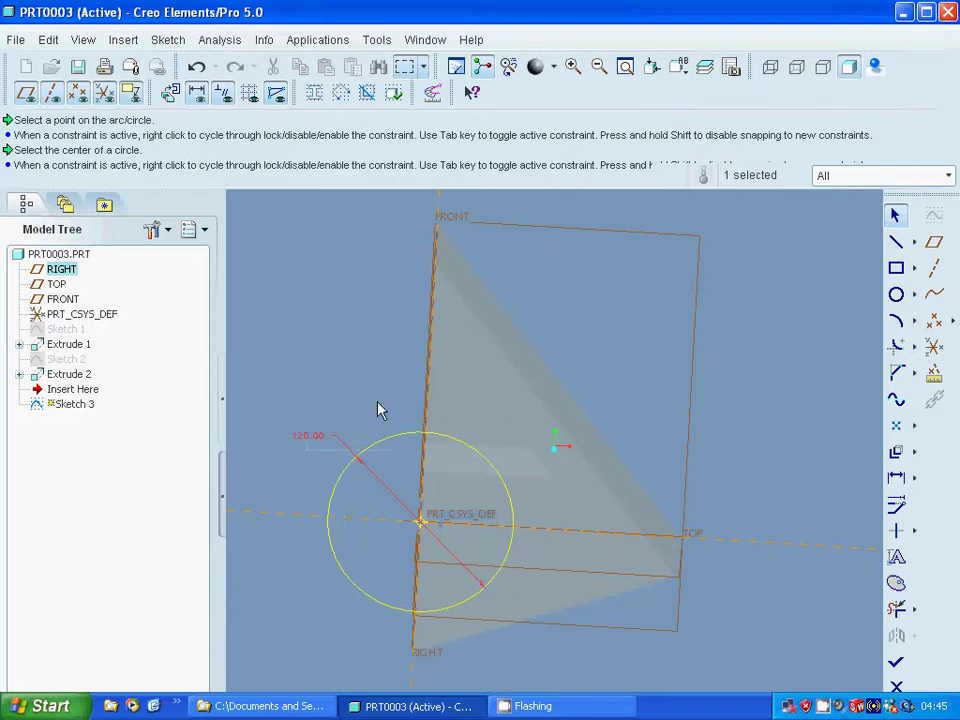
Step: Try to project the horizontal lower edge of the triangular cut into the sketch as a single used edge
mouse_move(390, 396)
middle_mouse_down()
mouse_move(381, 369)
mouse_move(381, 377)
middle_mouse_up()
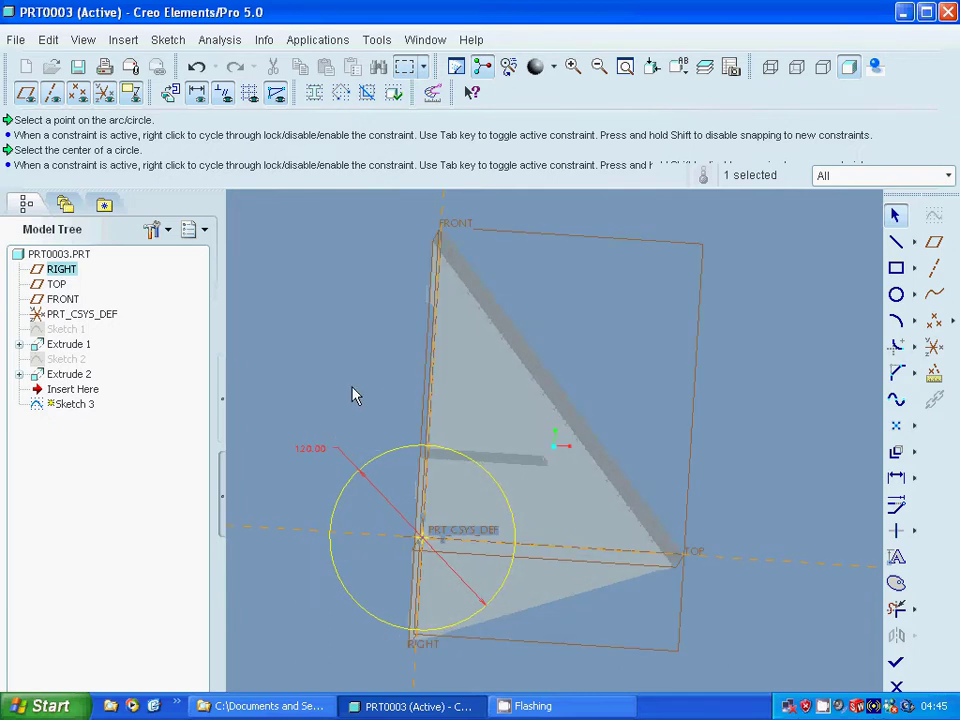
mouse_move(352, 395)
middle_mouse_down()
mouse_move(323, 396)
mouse_move(339, 377)
mouse_move(354, 405)
middle_mouse_up()
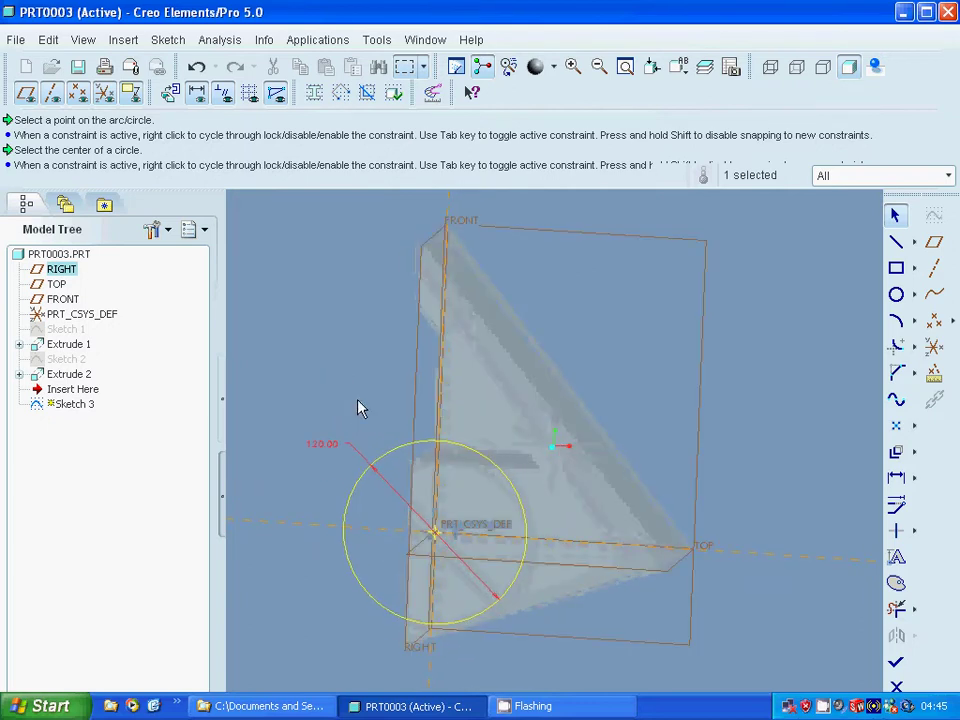
left_click(914, 452)
left_click(814, 454)
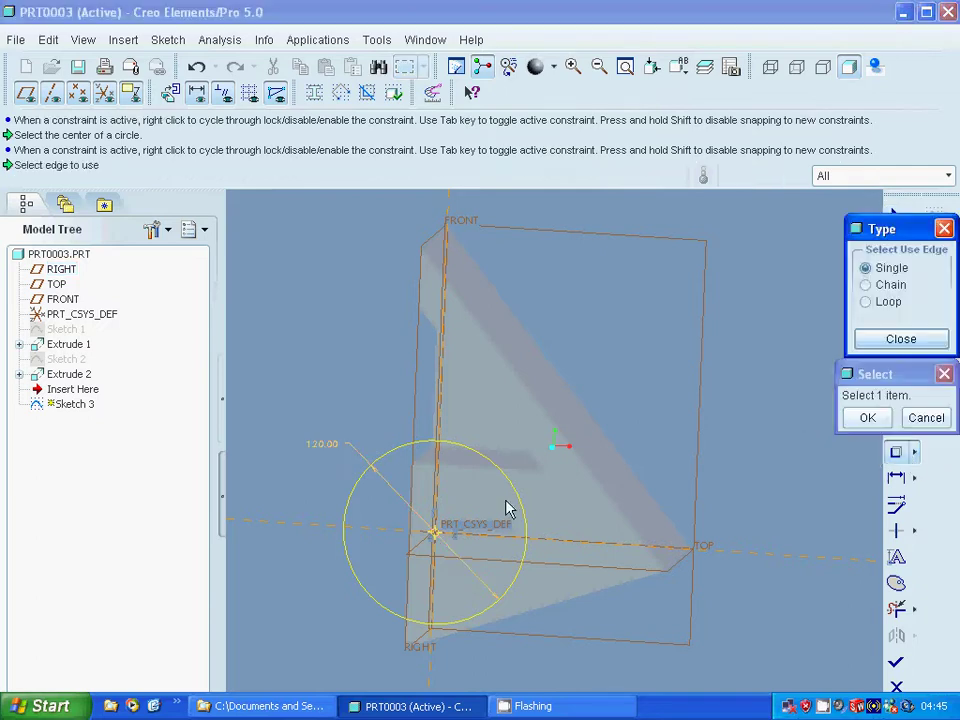
left_click(479, 473)
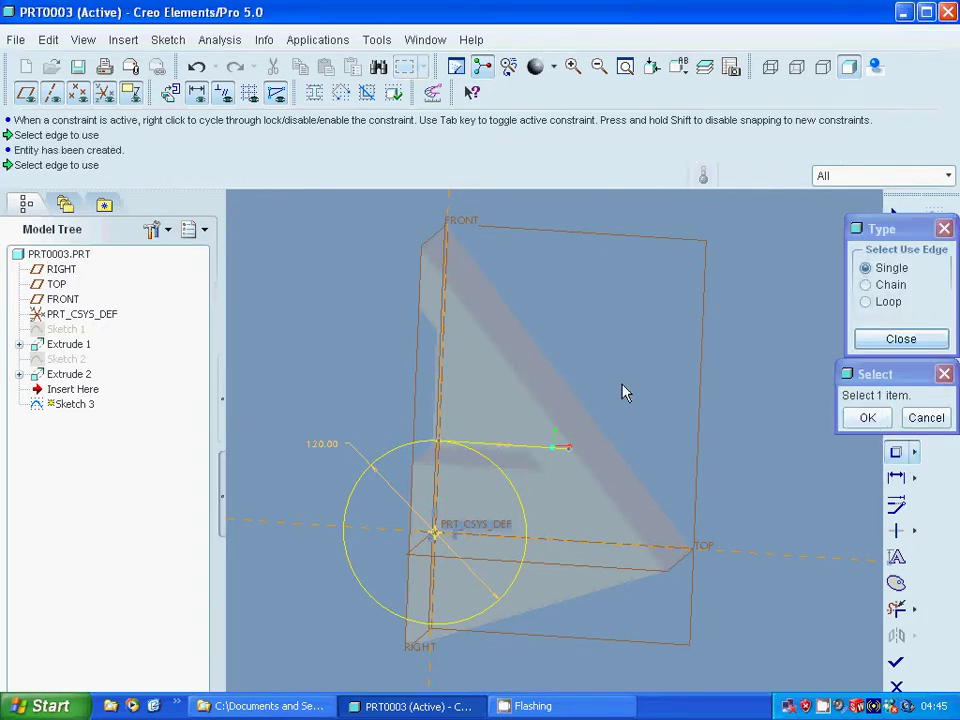
mouse_move(655, 373)
middle_mouse_down()
mouse_move(666, 356)
mouse_move(654, 359)
middle_mouse_up()
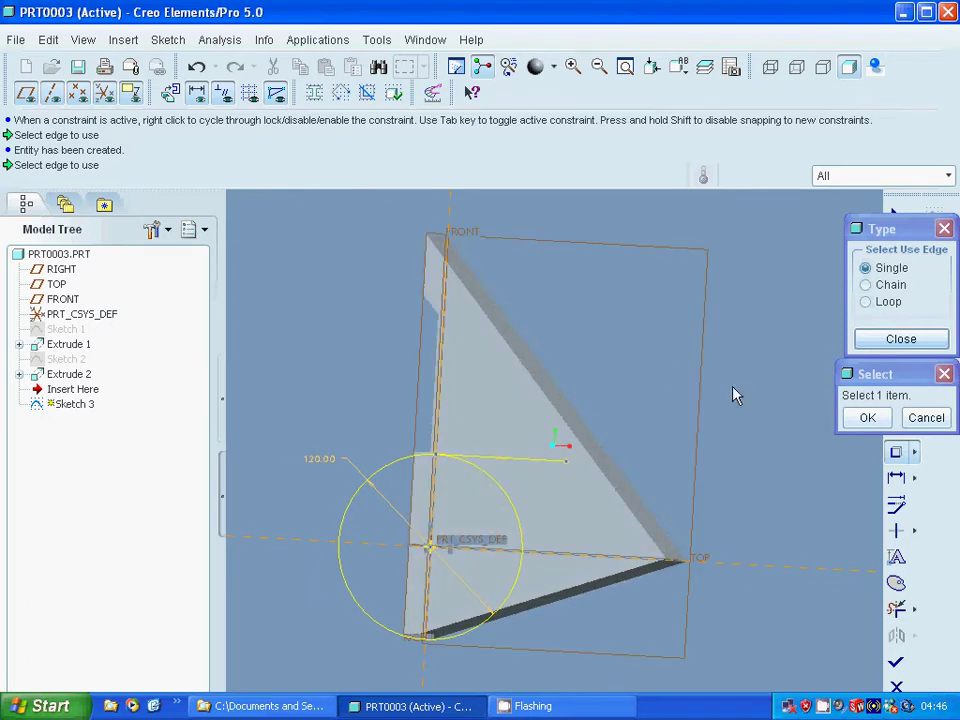
middle_click(555, 466)
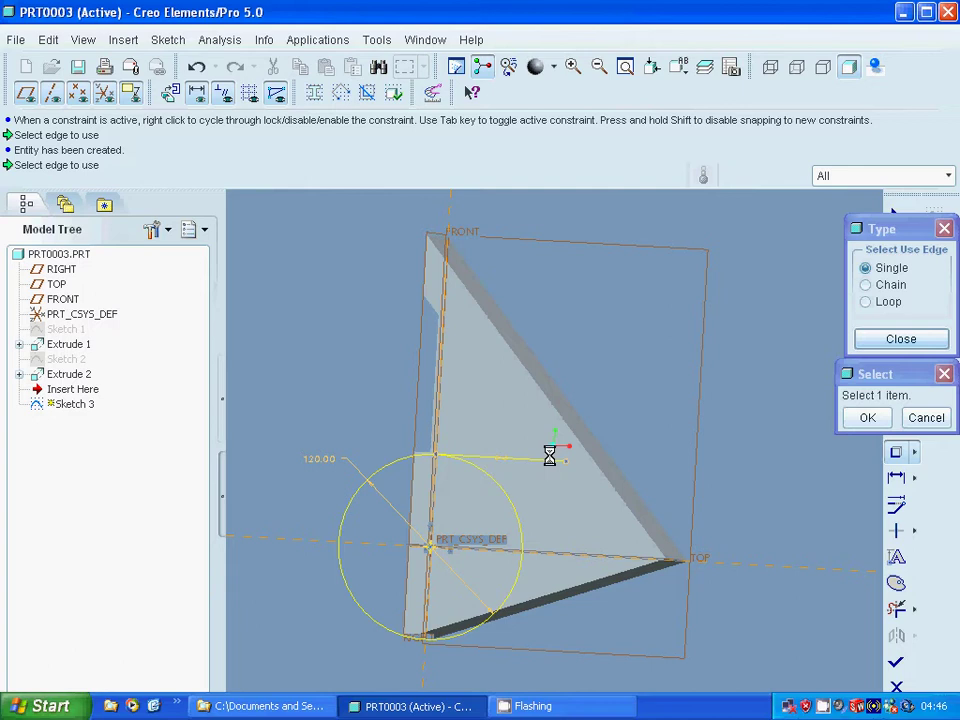
Step: Try to set the circle's diameter to 130
left_click(322, 460)
double_click(322, 458)
type("1")
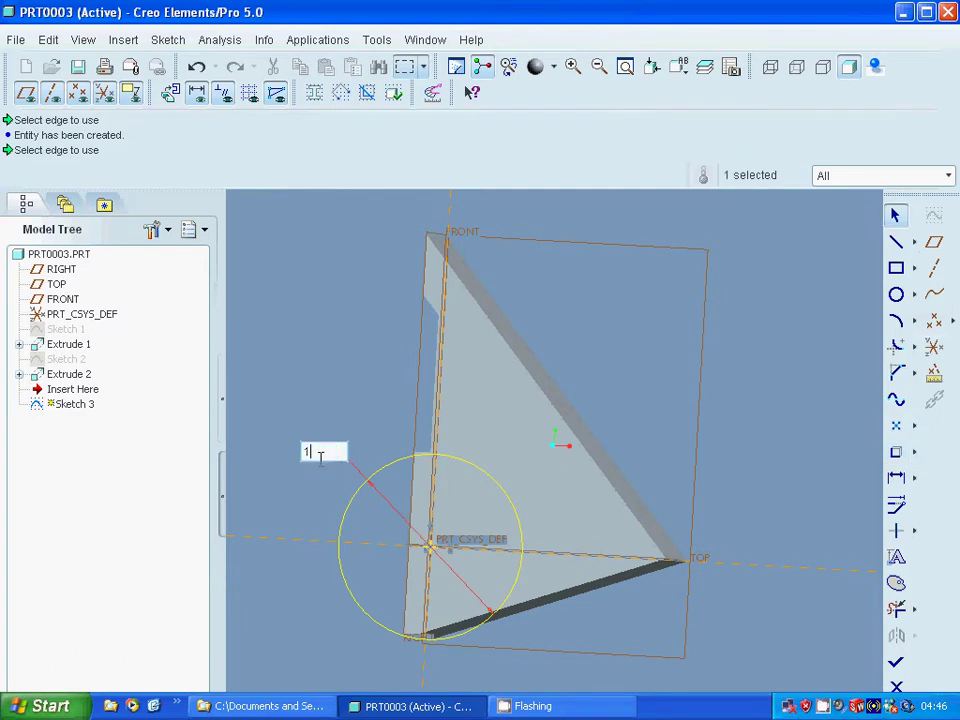
type("30")
middle_click_drag(307, 484, 334, 489)
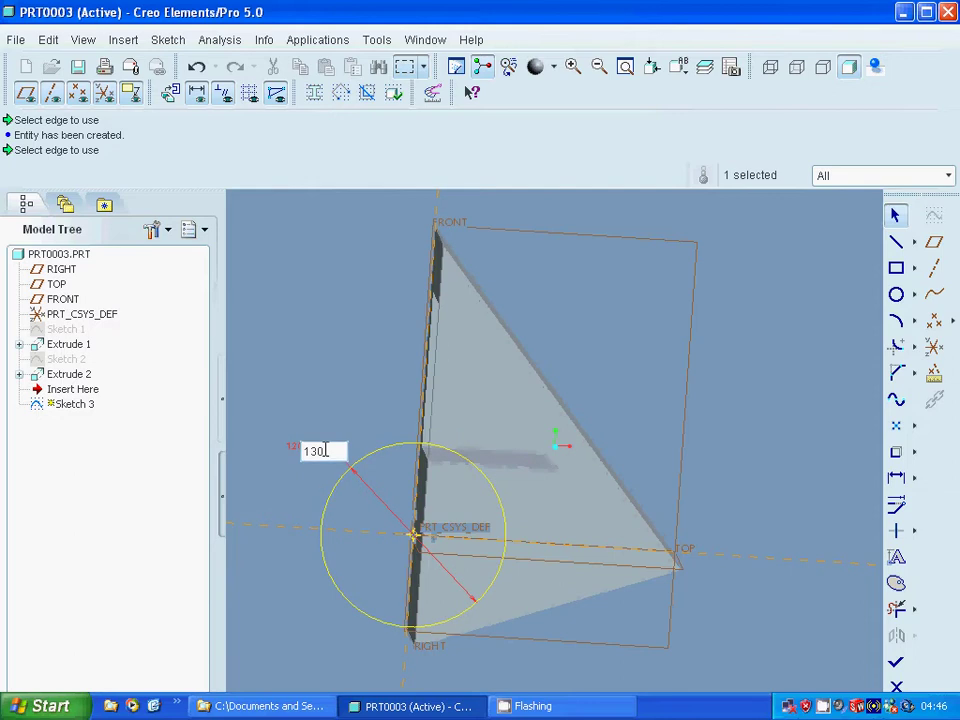
double_click(325, 451)
Step: Set the circle's diameter to 110 in the straight-on sketch view and finish the sketch
left_click(684, 68)
left_click(696, 160)
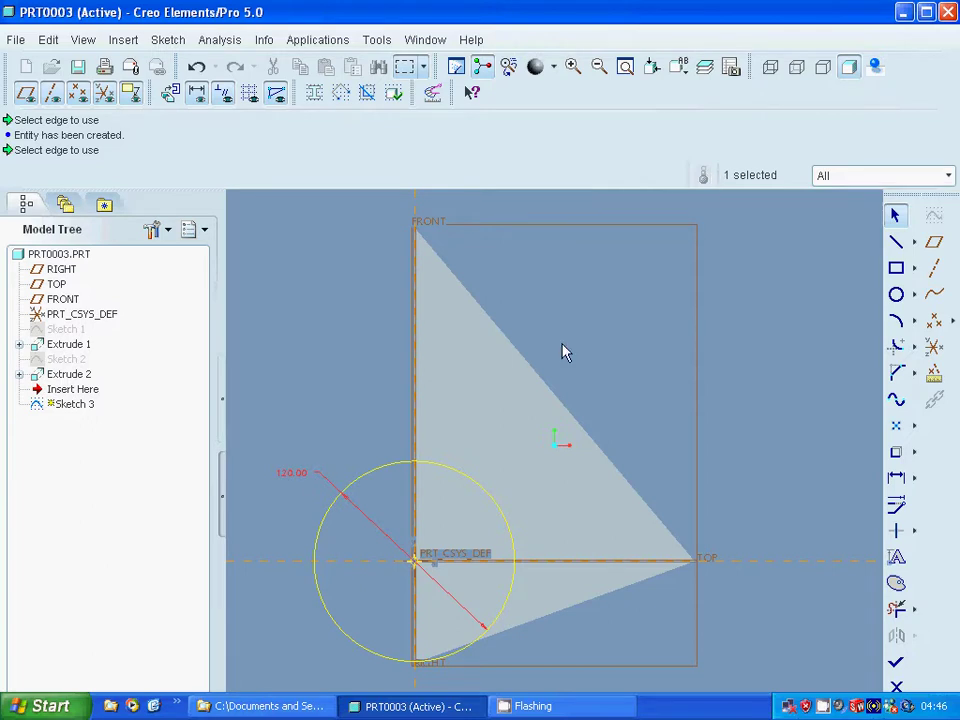
double_click(291, 476)
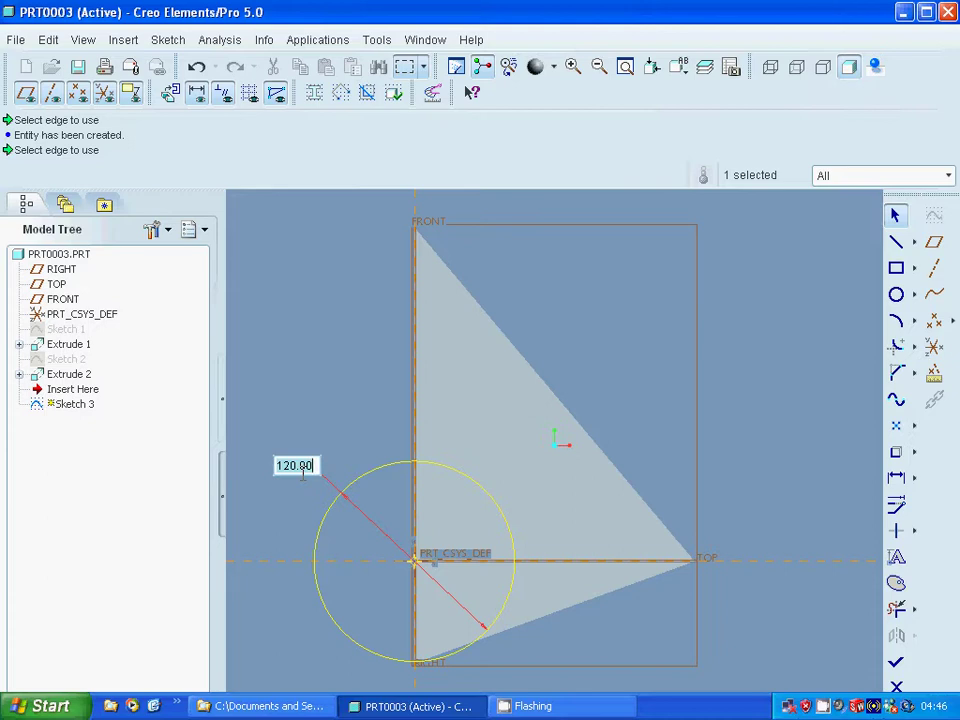
type("110")
key("Return")
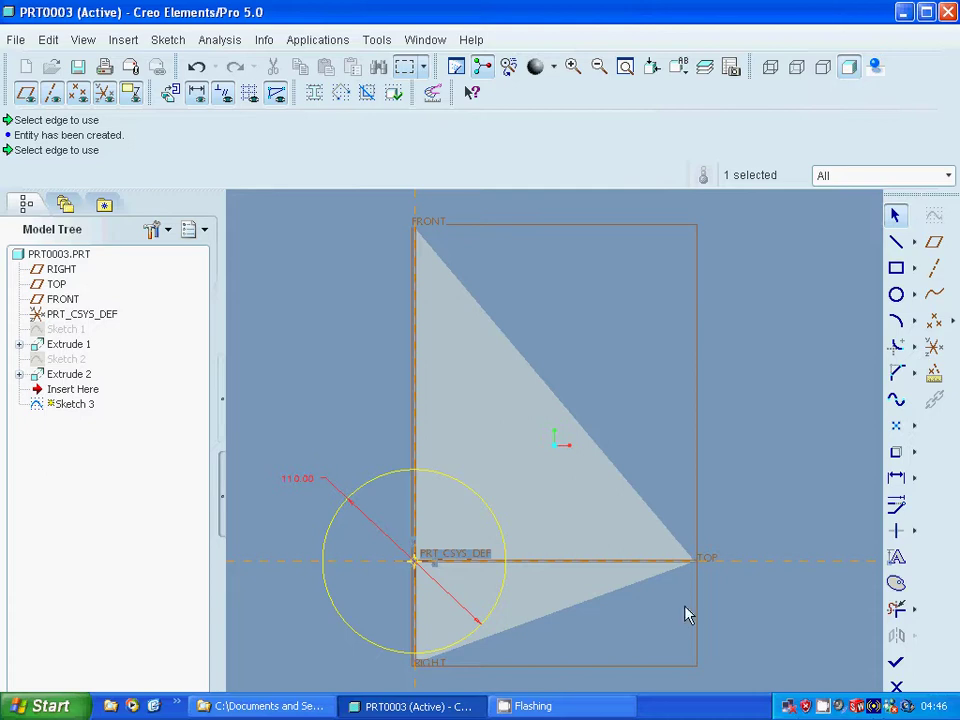
middle_click(752, 661)
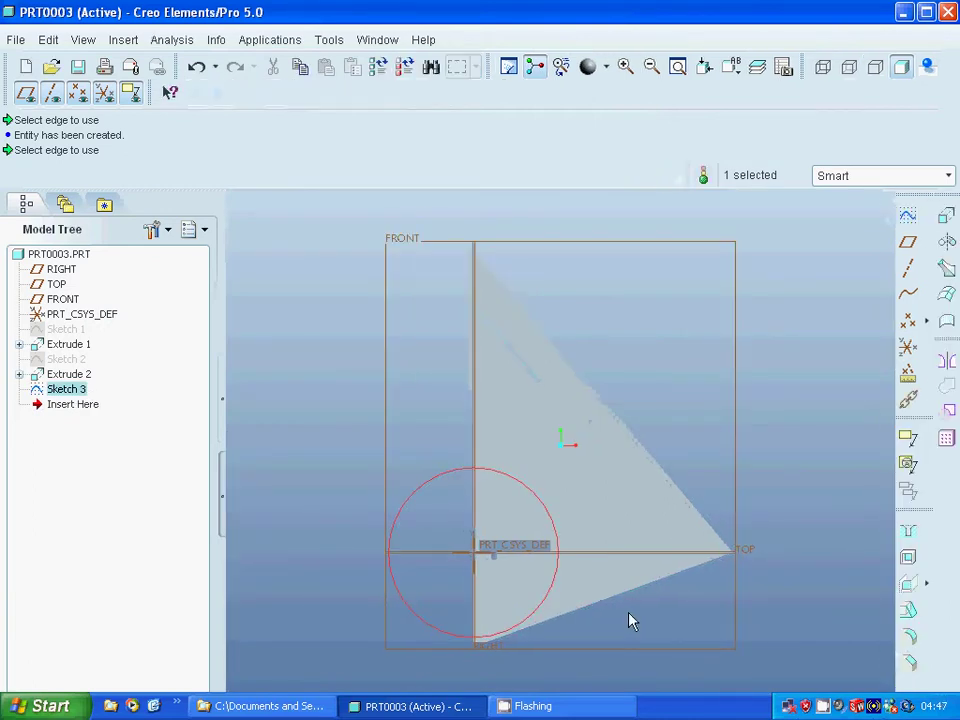
mouse_move(630, 624)
middle_mouse_down()
mouse_move(599, 630)
mouse_move(616, 620)
middle_mouse_up()
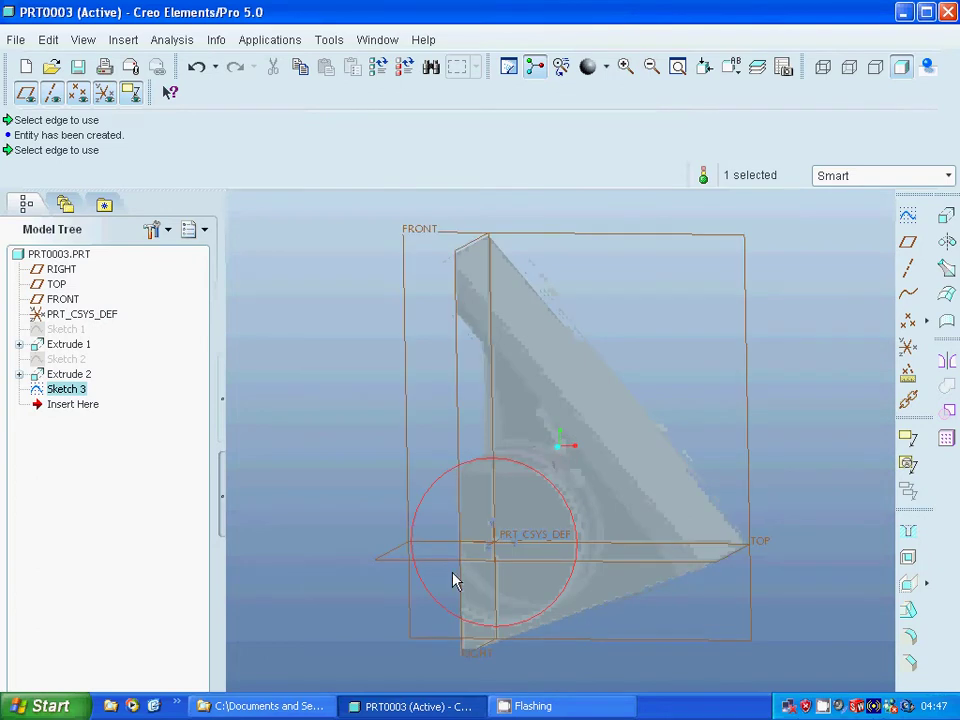
Step: Reopen Sketch 3 for editing and trim away the half of the circle that lies outside the wedge
right_click(72, 390)
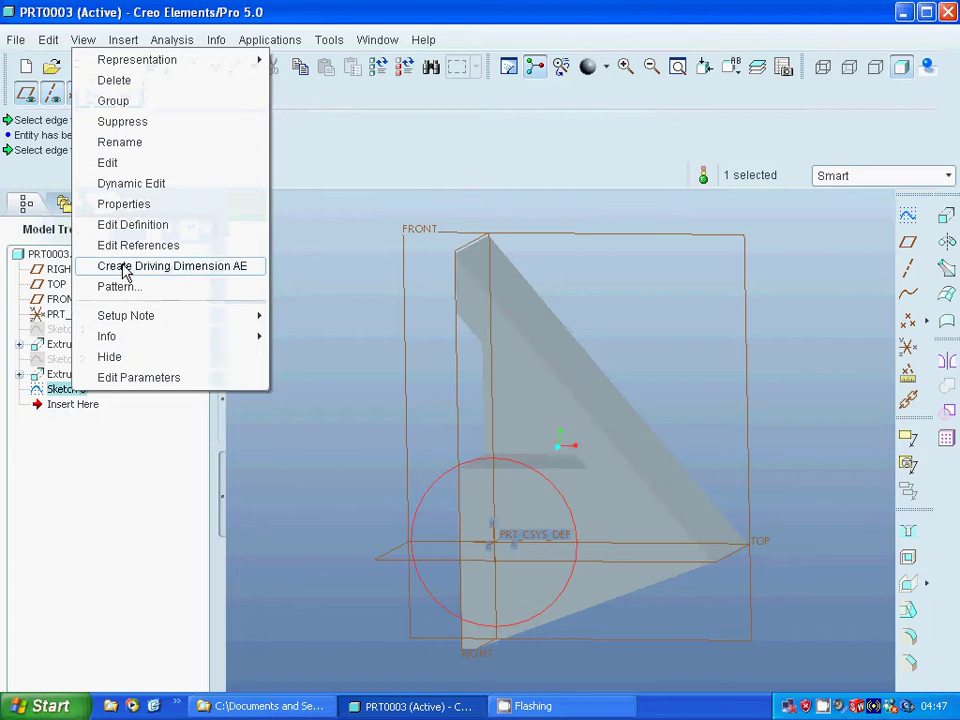
left_click(135, 225)
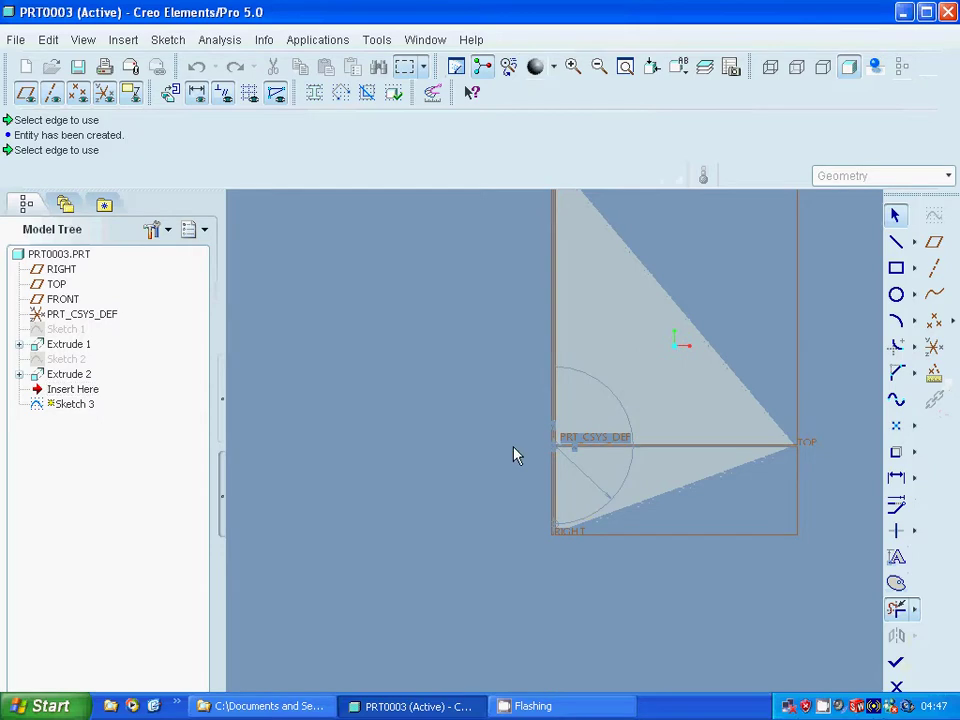
left_click(577, 424)
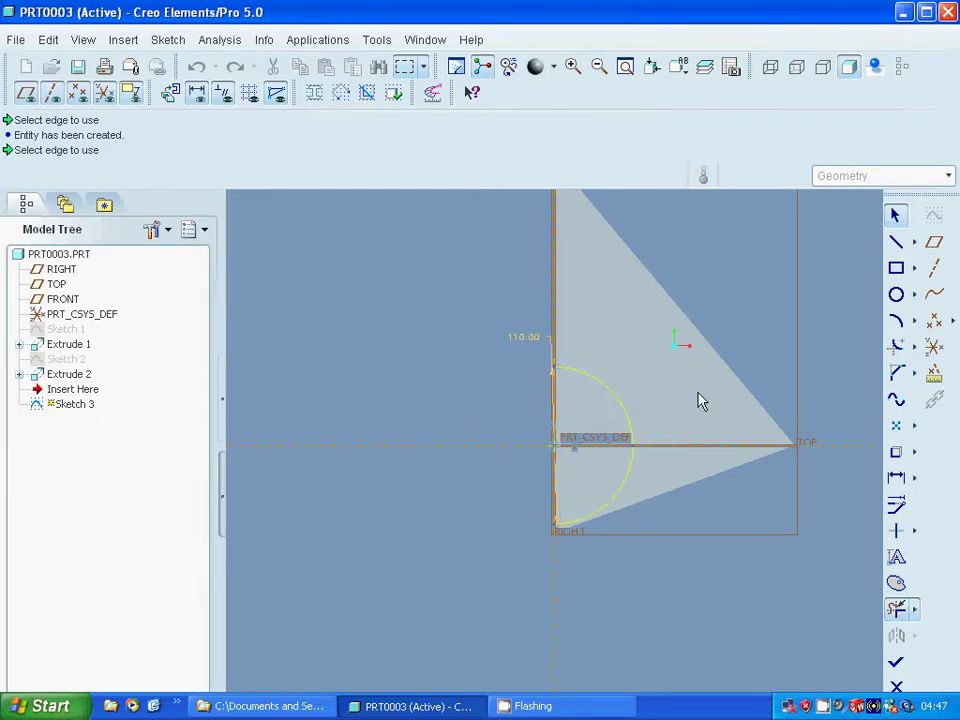
Step: Close the remaining semicircle with a vertical line between its two arc endpoints and finish the sketch
left_click(898, 247)
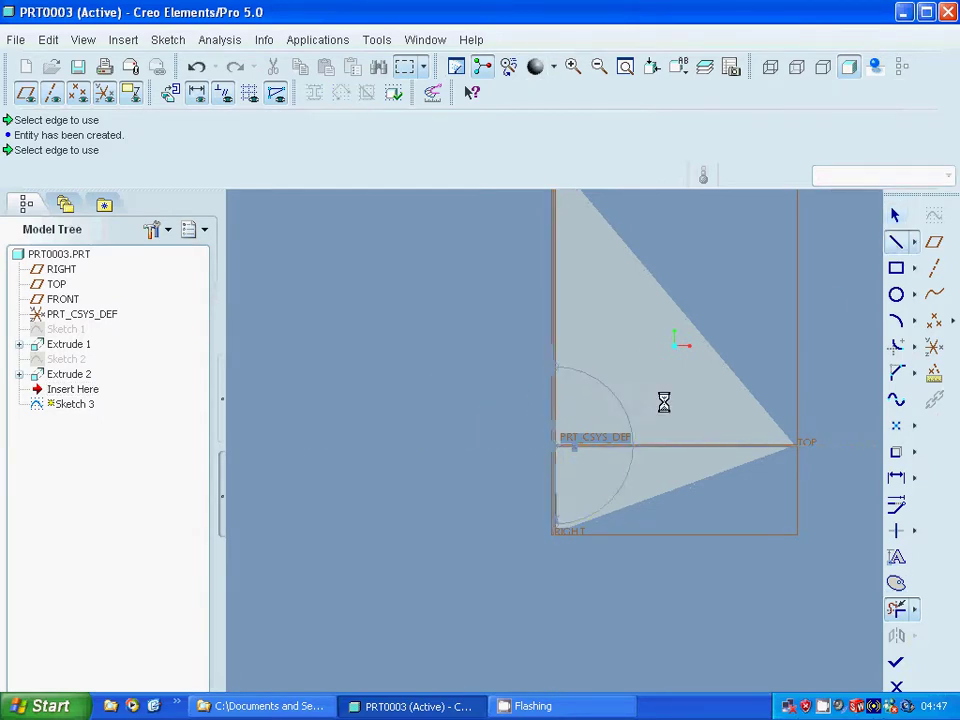
left_click(556, 369)
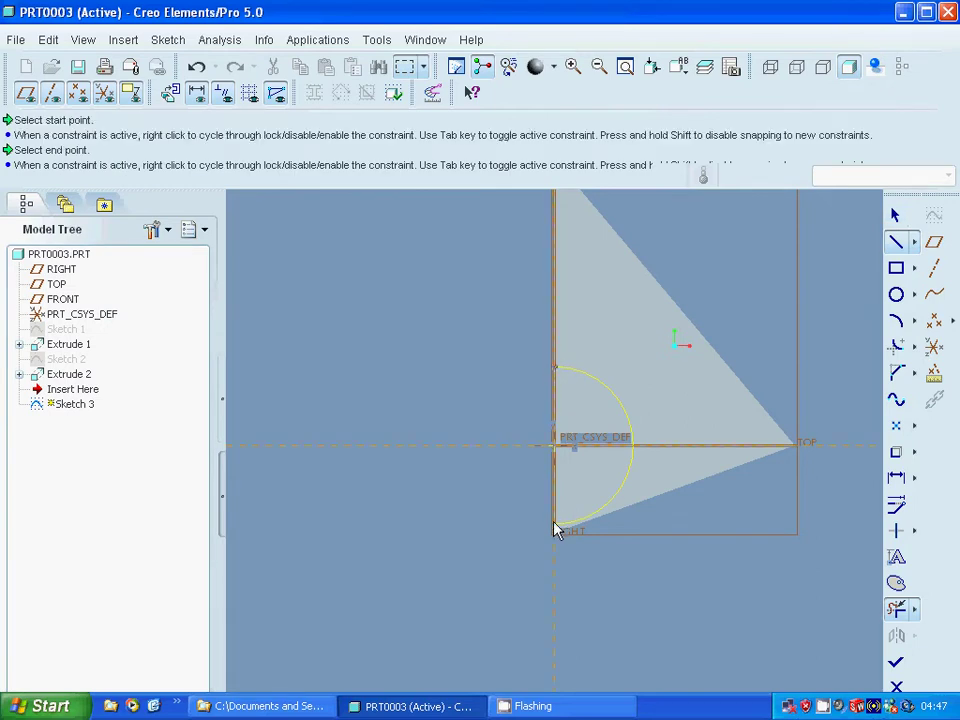
left_click(556, 527)
left_click(895, 215)
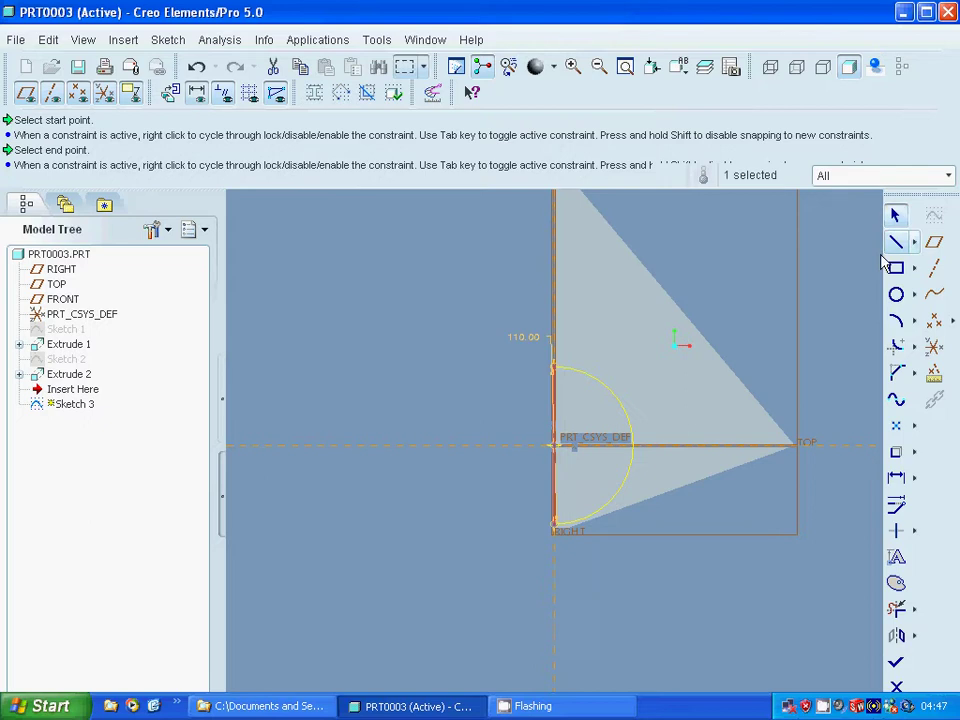
left_click(896, 662)
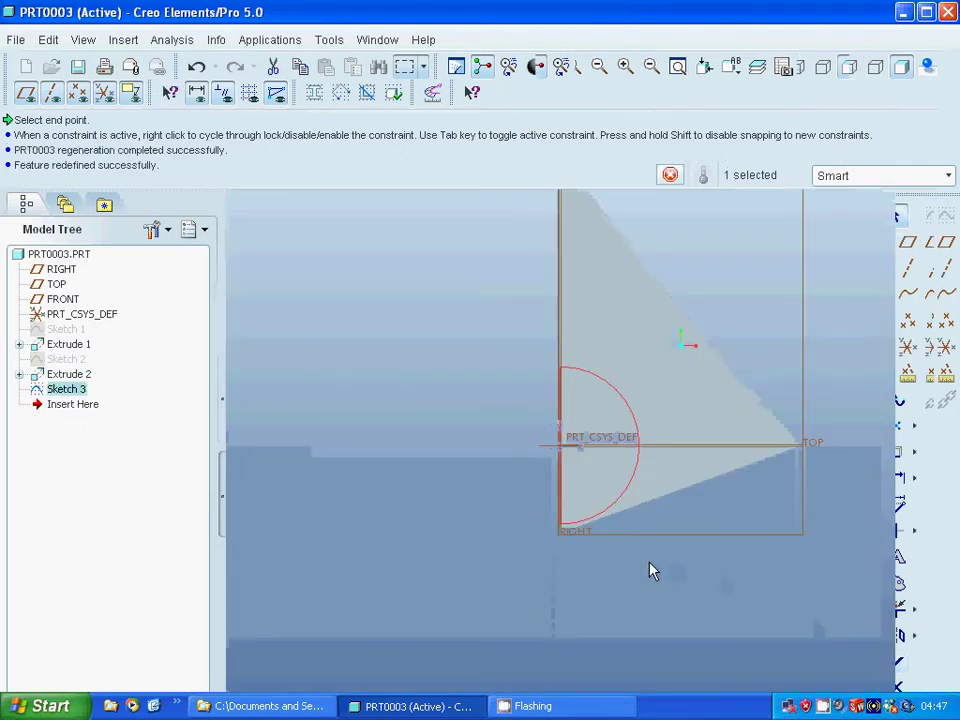
Step: Extrude the semicircle of Sketch 3 as a solid 130 deep
middle_click_drag(621, 553, 494, 514)
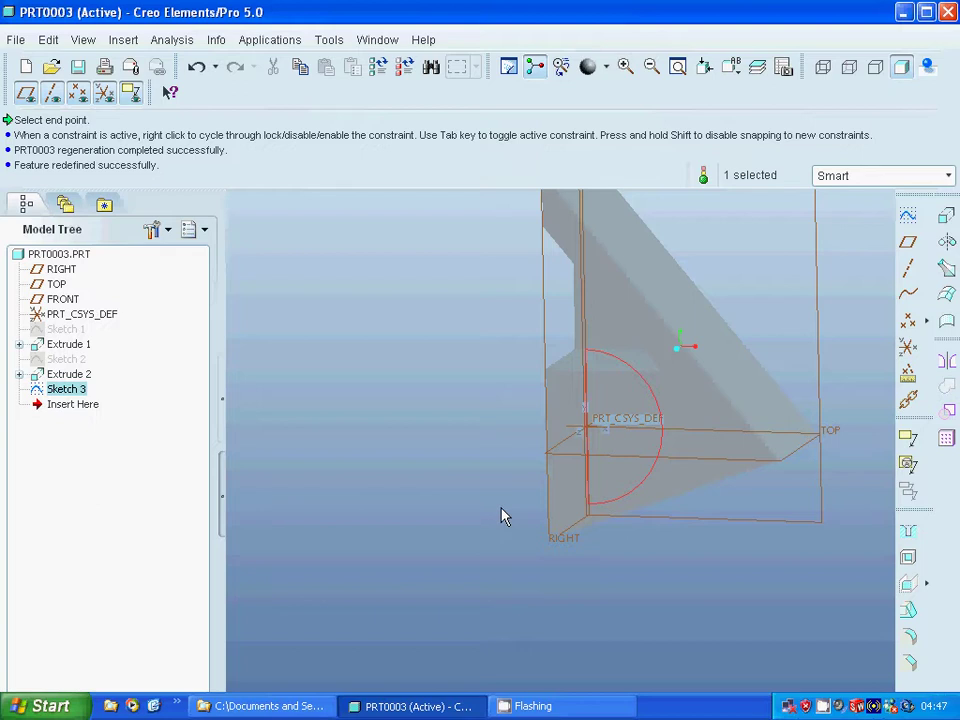
left_click(946, 216)
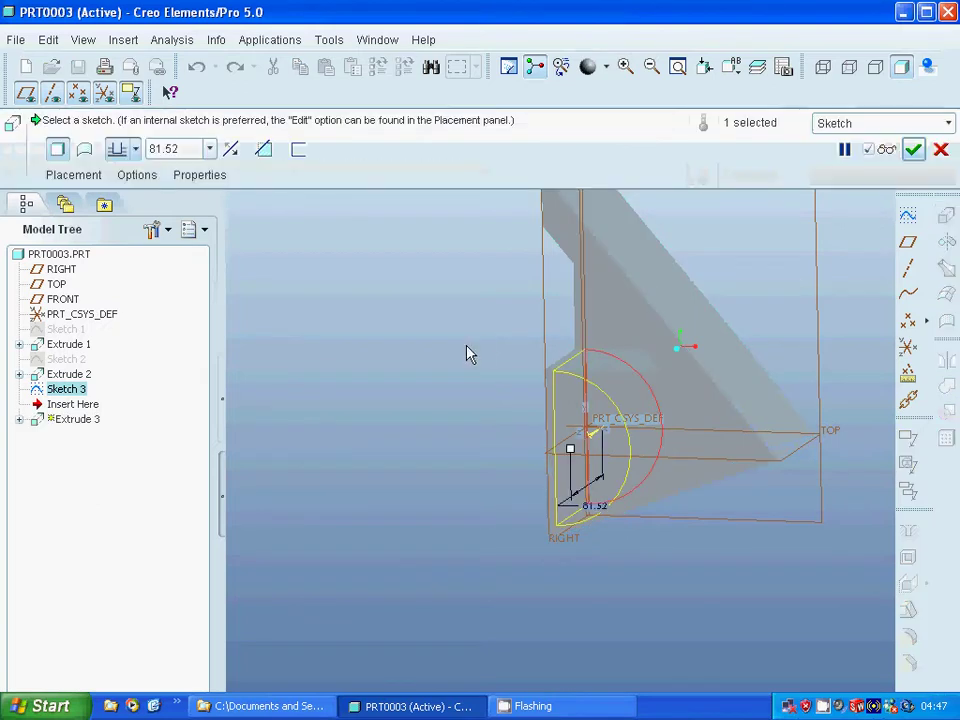
double_click(184, 149)
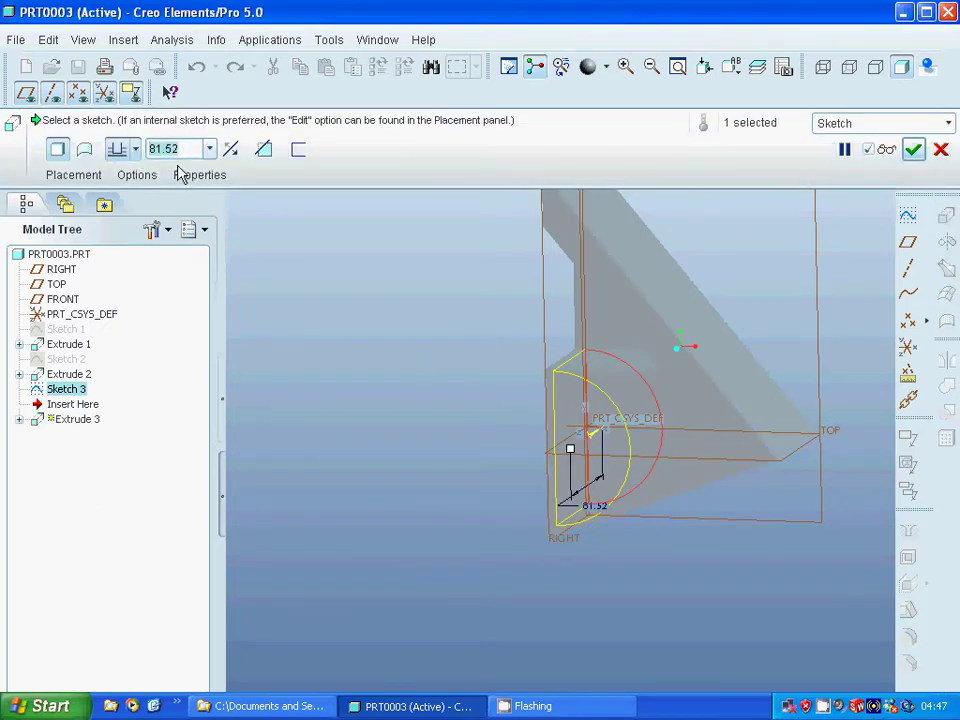
type("130")
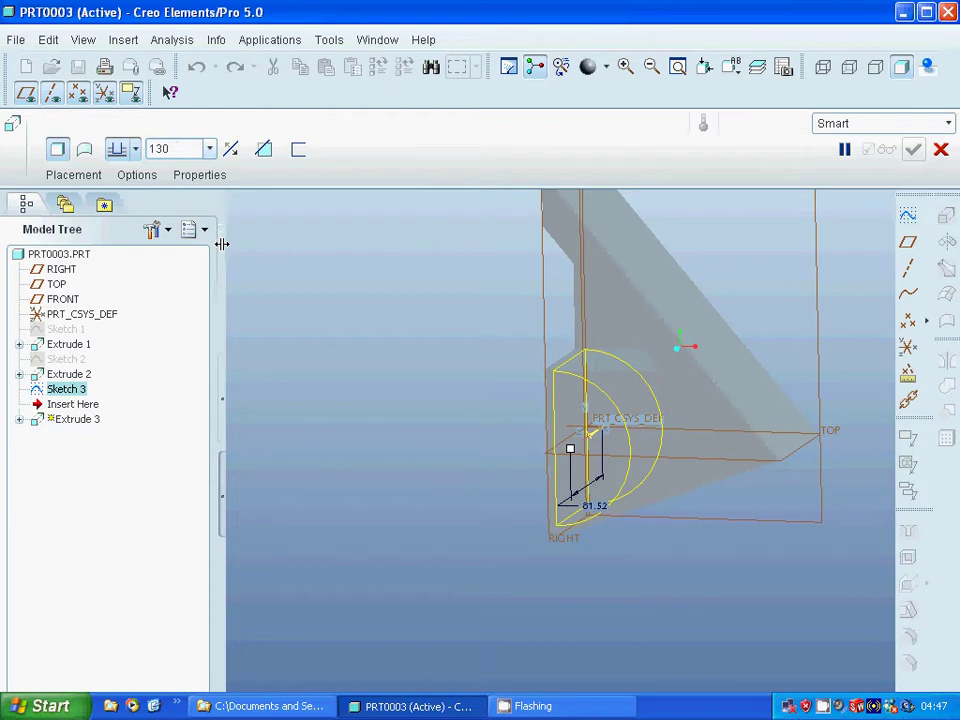
key("Return")
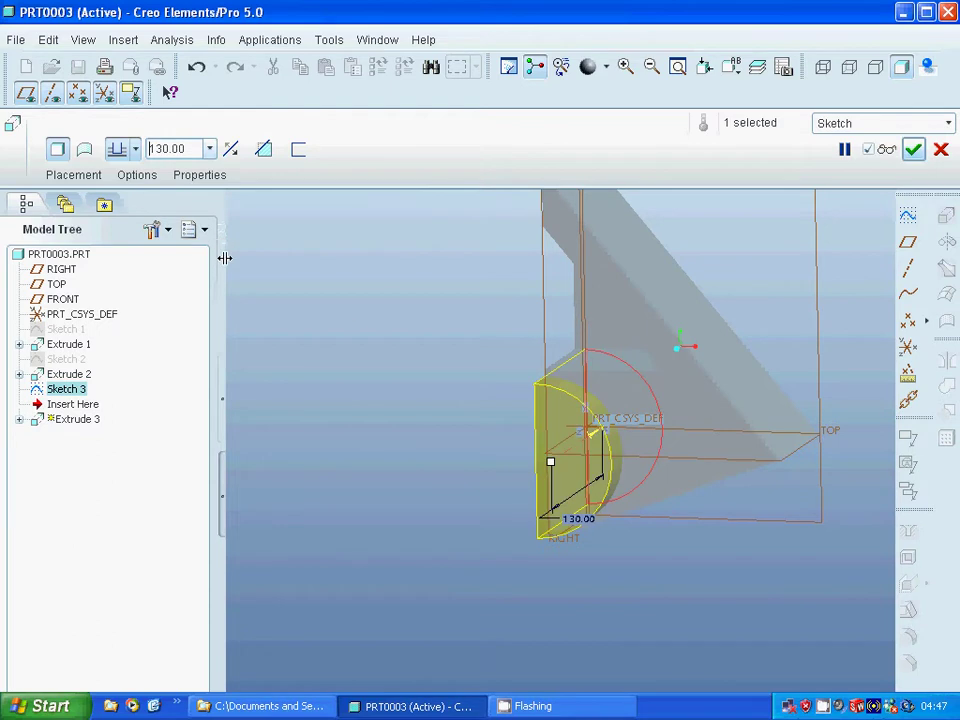
left_click(913, 149)
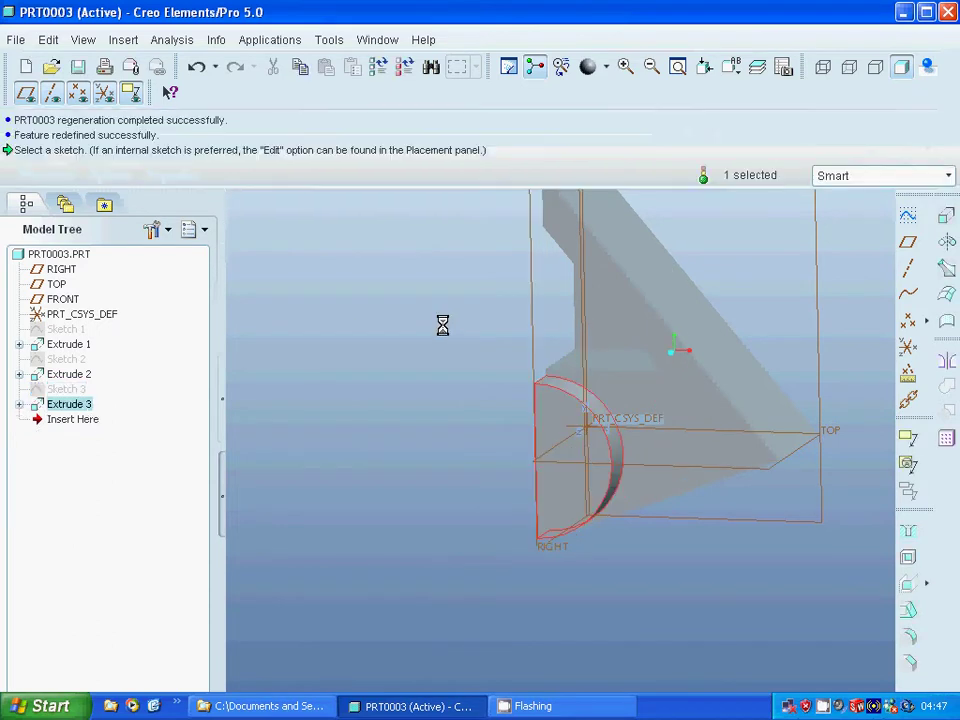
mouse_move(448, 332)
middle_mouse_down()
mouse_move(399, 341)
mouse_move(434, 332)
middle_mouse_up()
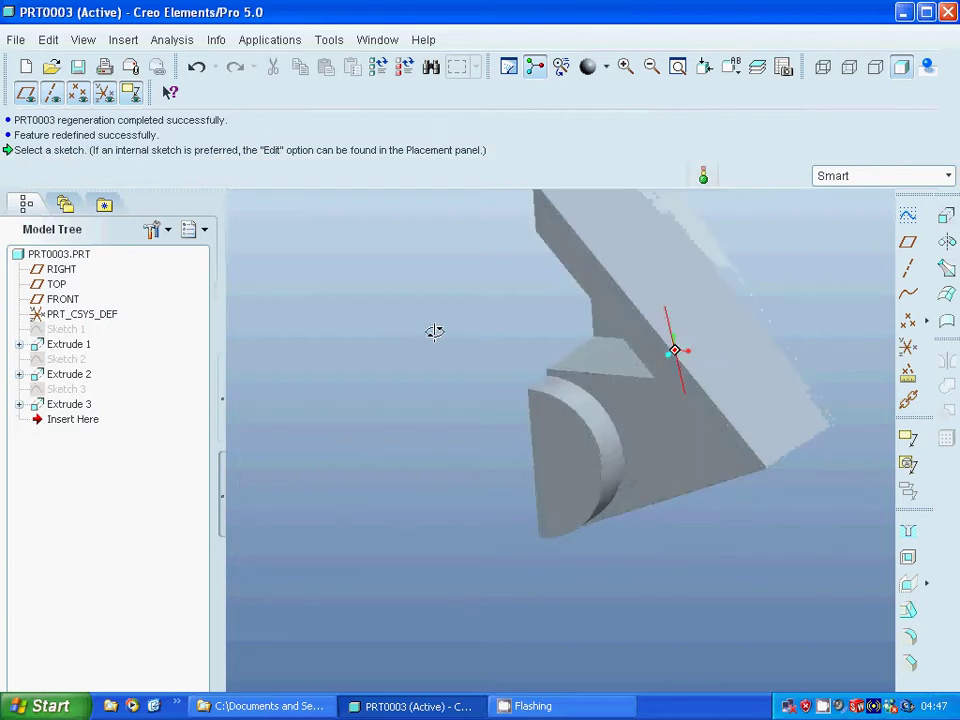
Step: Edit Sketch 2 under Extrude 2, set the triangle's lower edge 50 above the TOP plane and finish the sketch
right_click(83, 383)
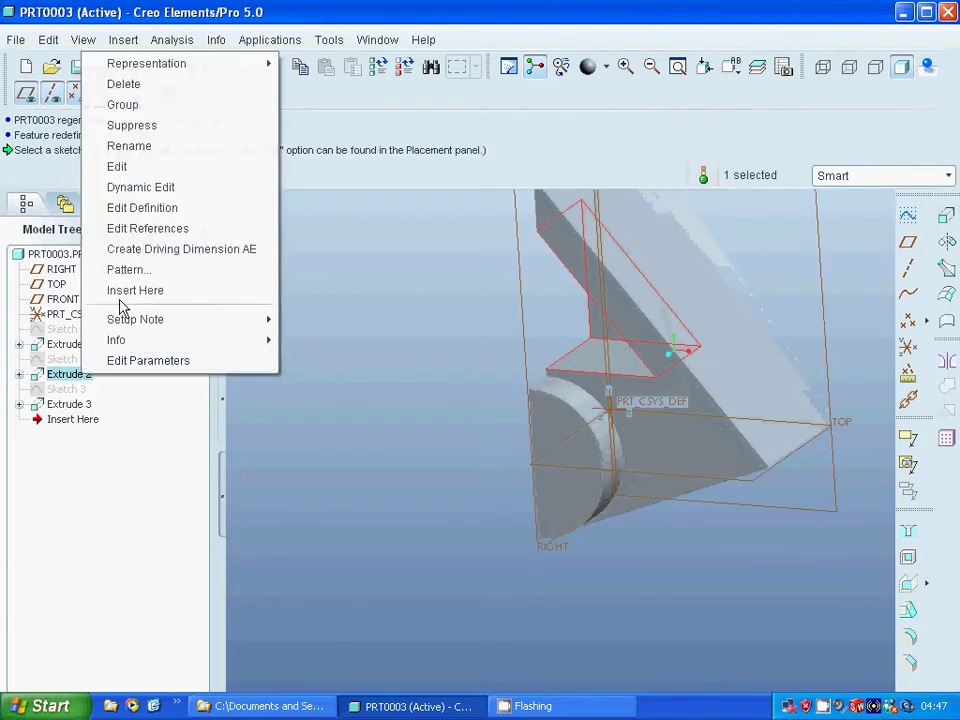
left_click(128, 378)
left_click(19, 374)
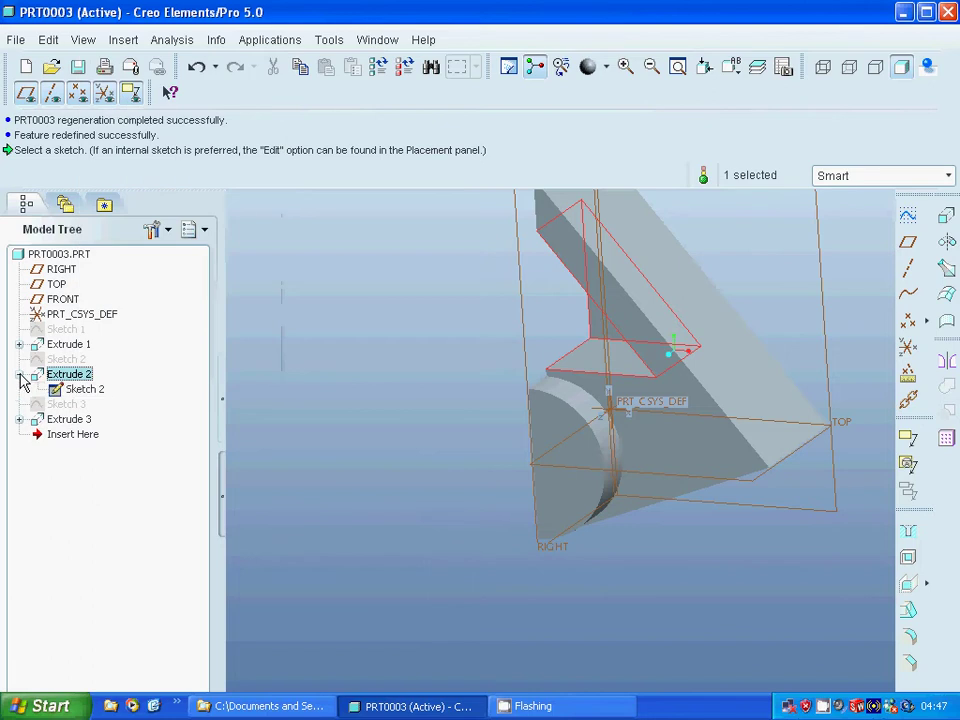
right_click(77, 390)
left_click(121, 423)
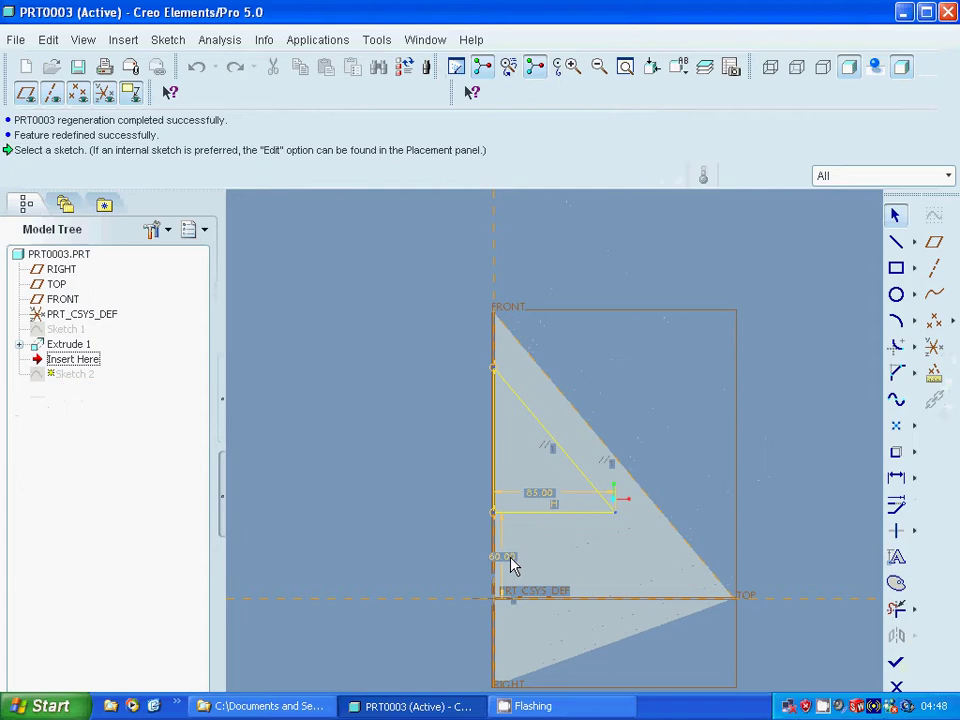
double_click(509, 557)
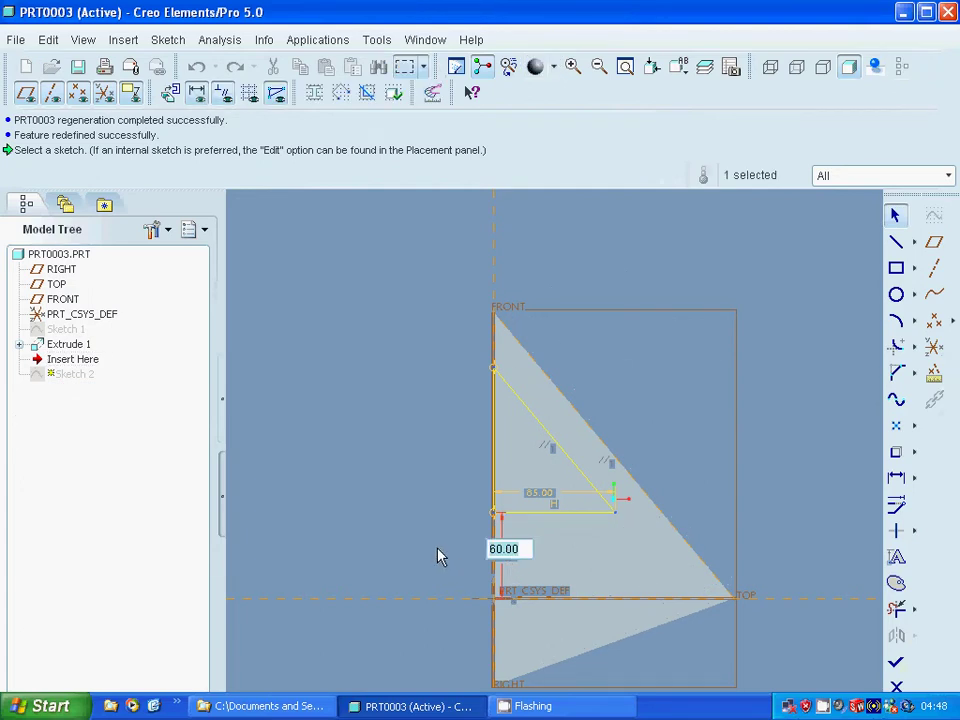
type("50")
key("Return")
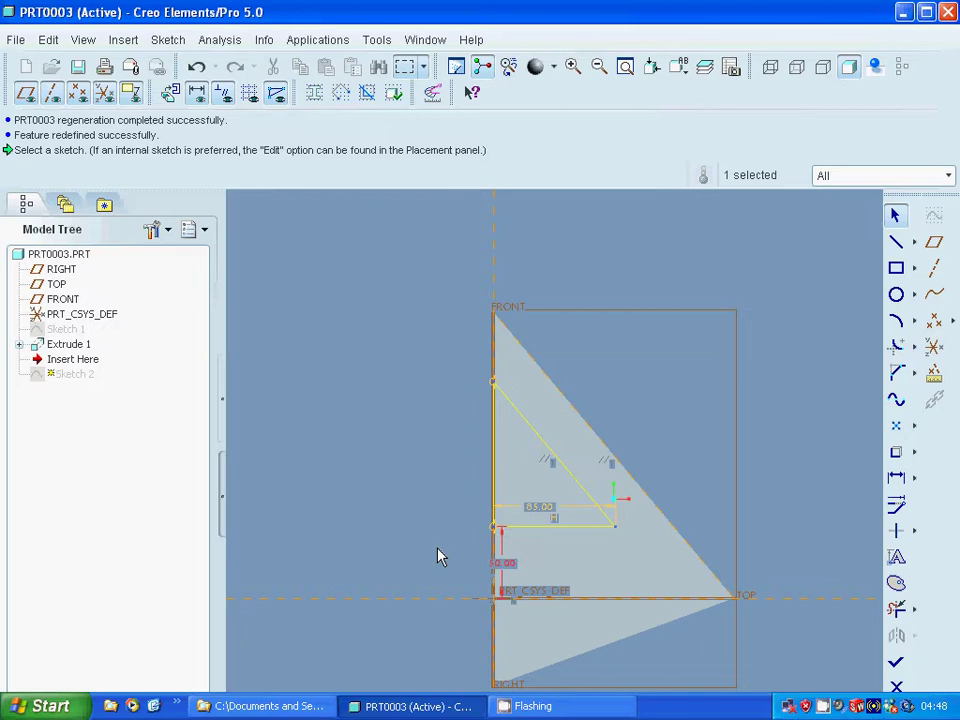
left_click(896, 662)
Step: Start a new extrude with an internal sketch on the semicircular boss's front face, using RIGHT as reference with Right orientation
mouse_move(461, 431)
middle_mouse_down()
mouse_move(426, 437)
mouse_move(443, 426)
mouse_move(446, 441)
middle_mouse_up()
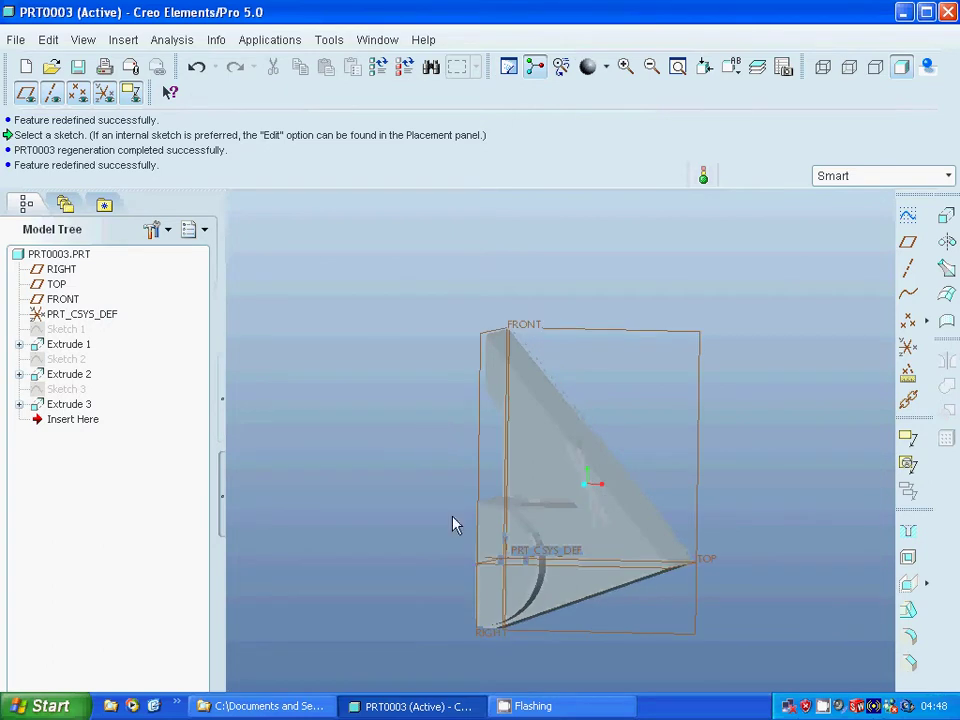
left_click(946, 219)
left_click(75, 176)
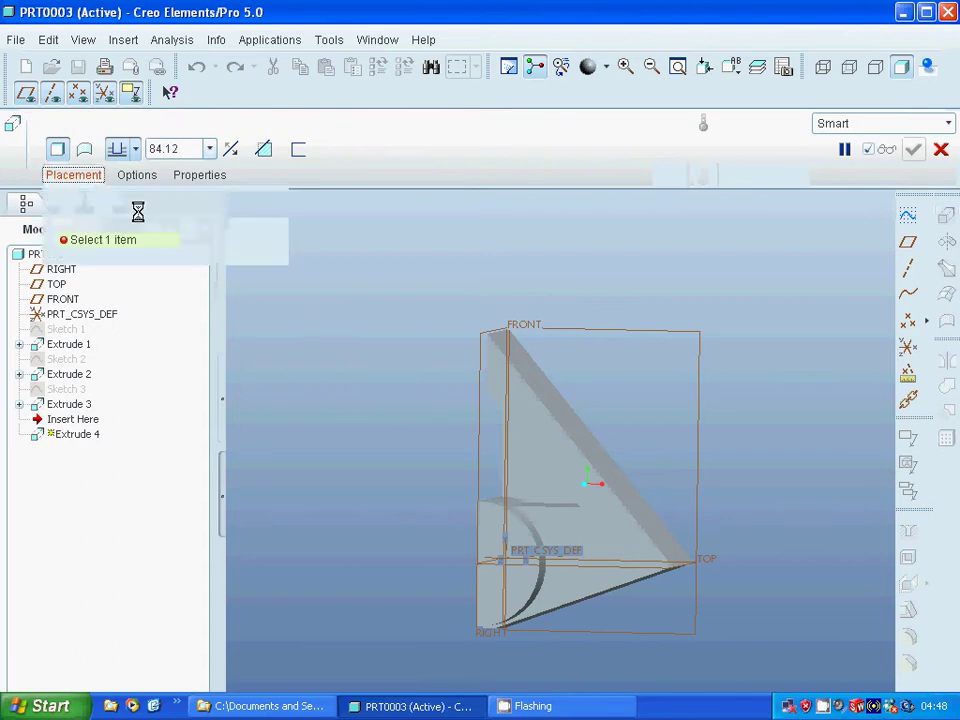
left_click(221, 242)
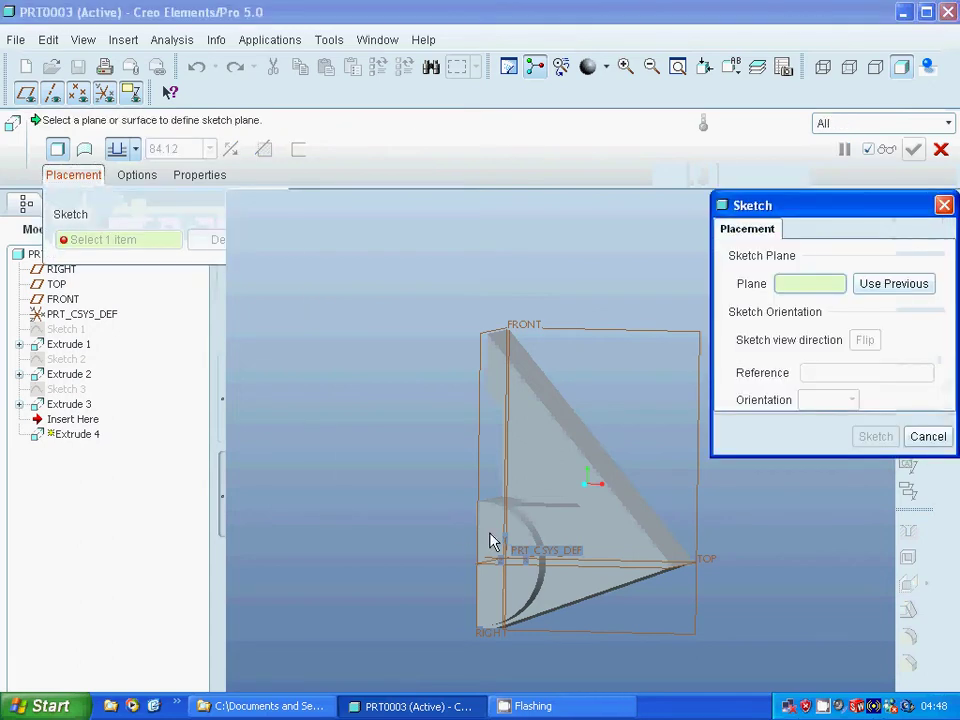
left_click(491, 538)
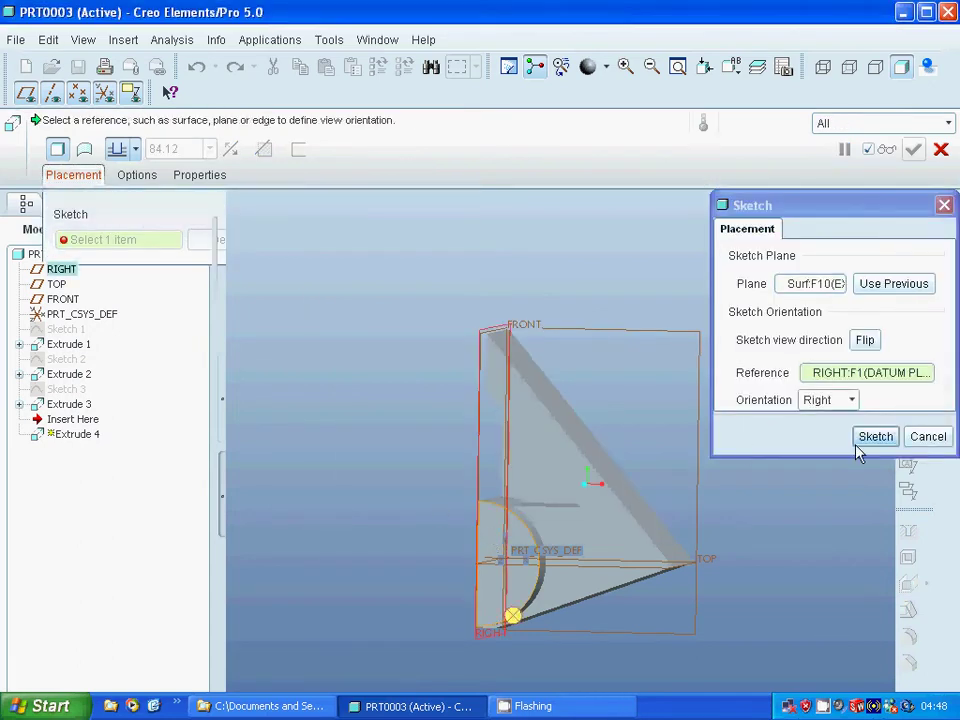
left_click(870, 440)
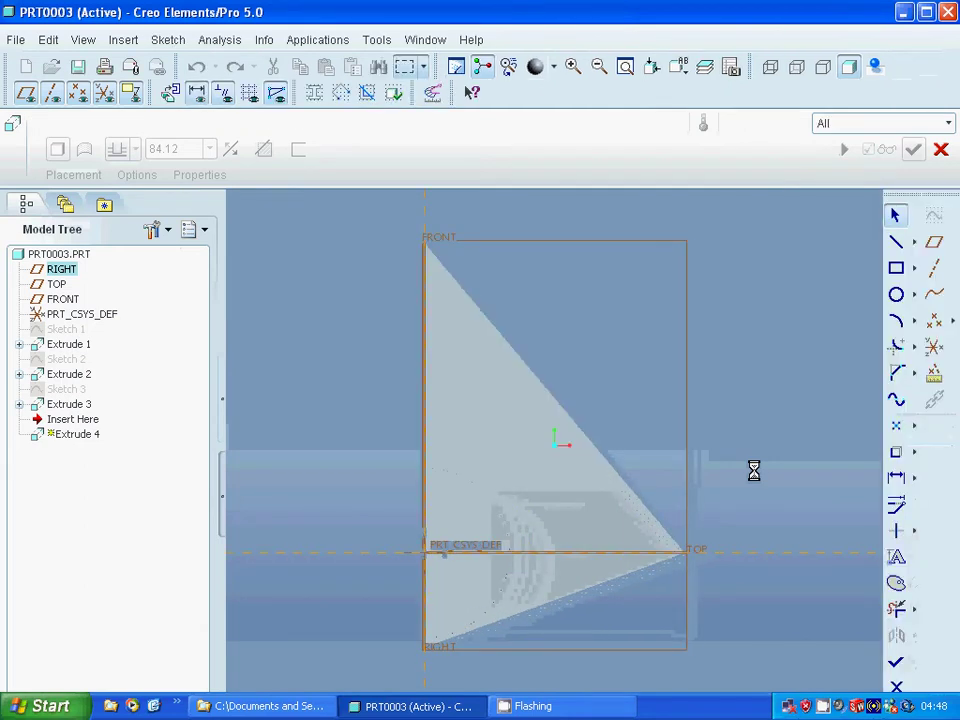
Step: Draw a circle centred on the origin and set its diameter to 50
left_click(897, 295)
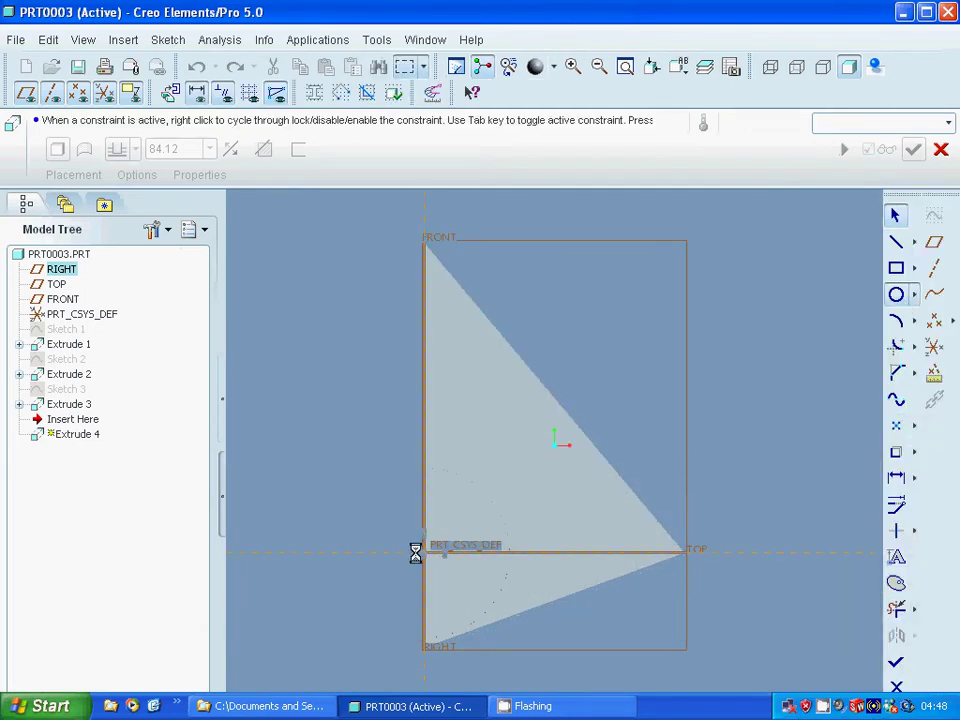
left_click(444, 569)
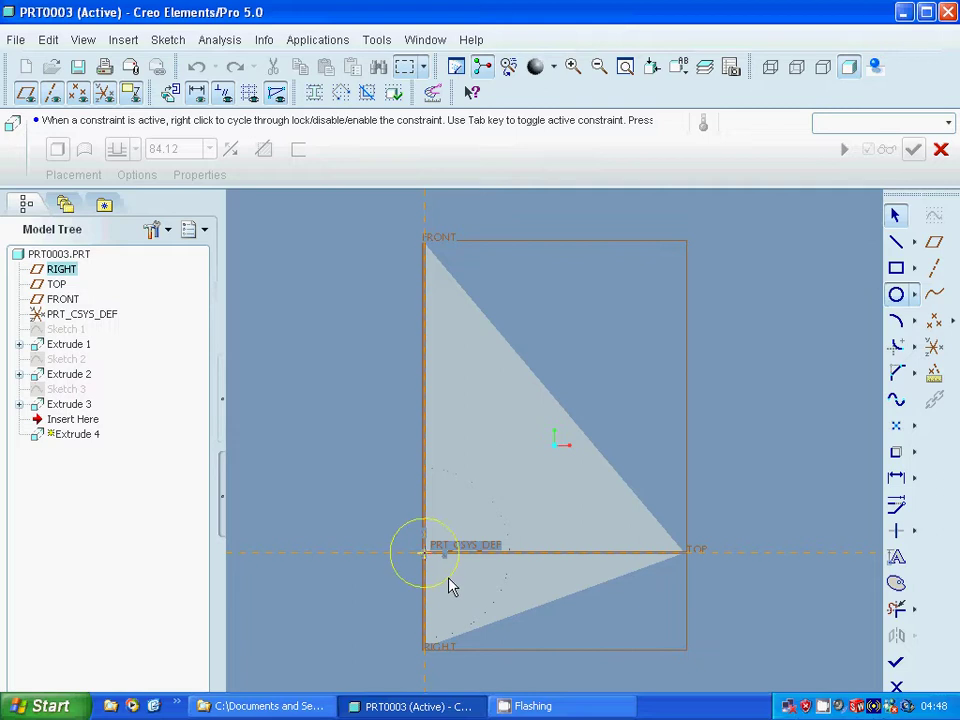
left_click(425, 551)
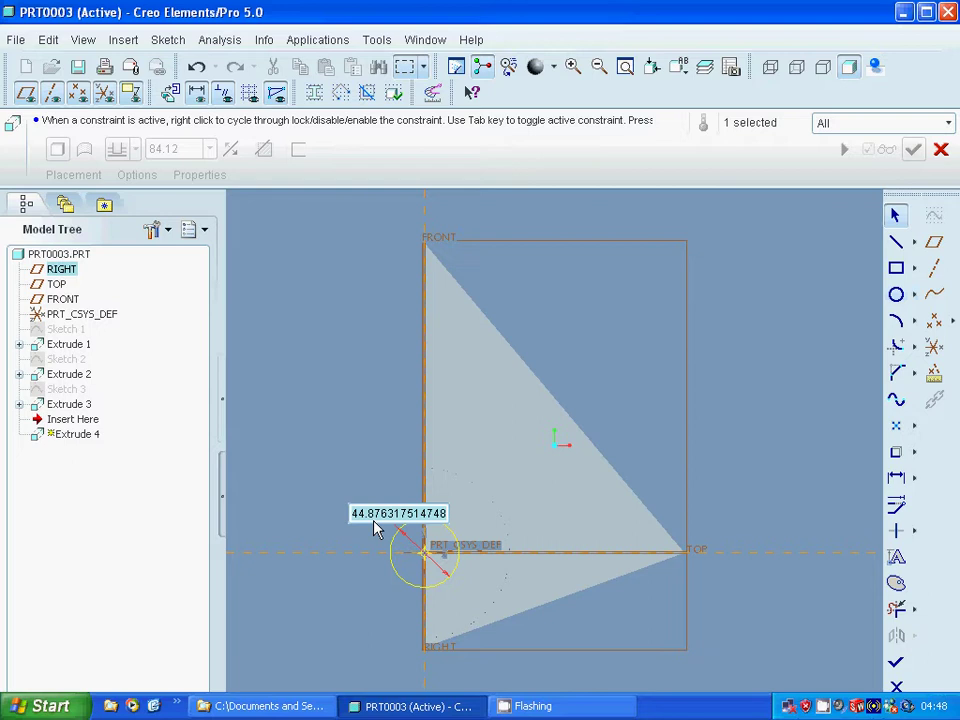
type("50")
key("Return")
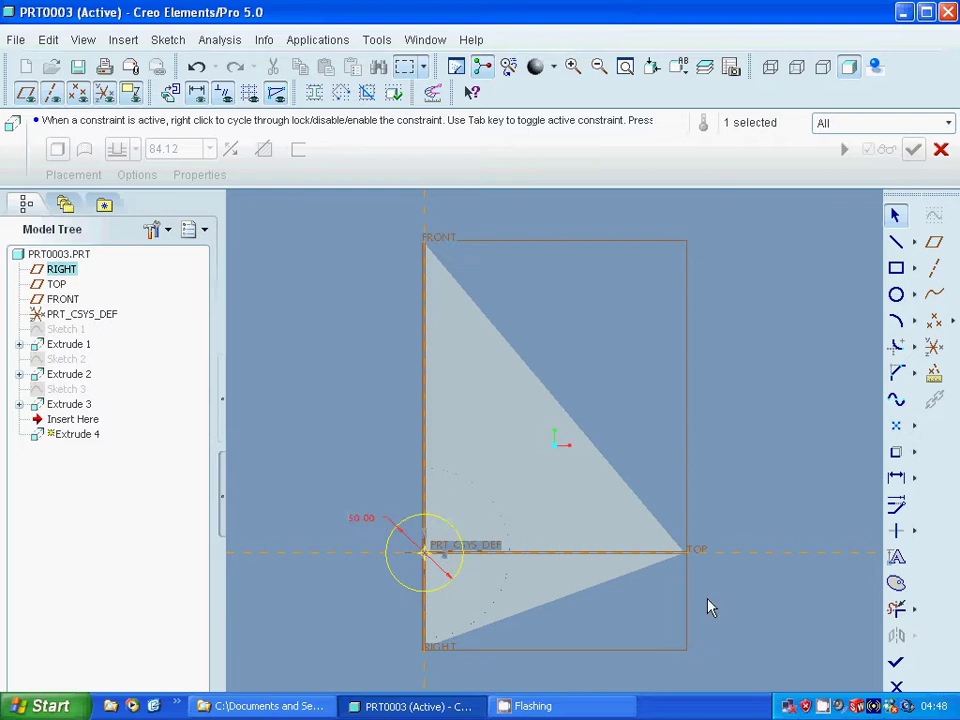
Step: Finish the circle sketch and extrude it as a cut through all, removing material through the semicircular boss and wedge
left_click(896, 662)
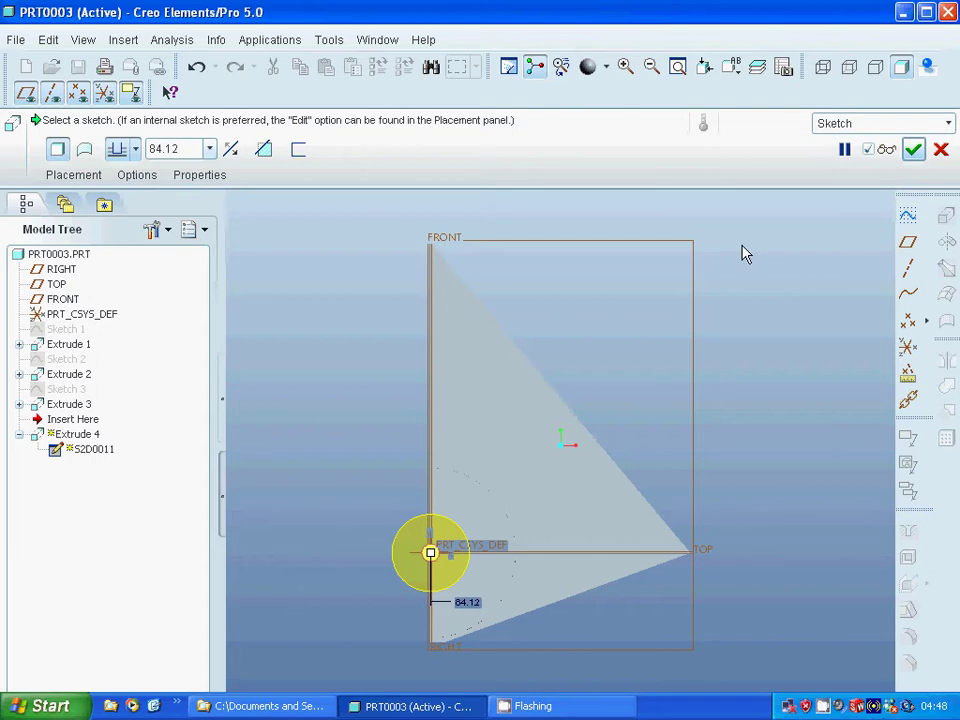
key("ctrl+d")
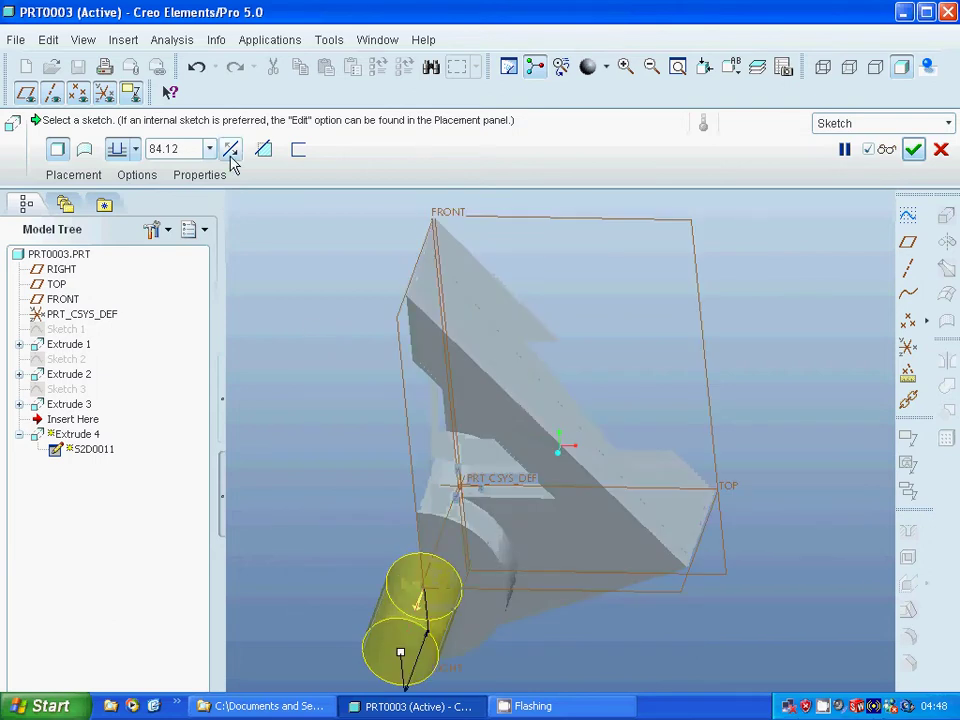
left_click(264, 150)
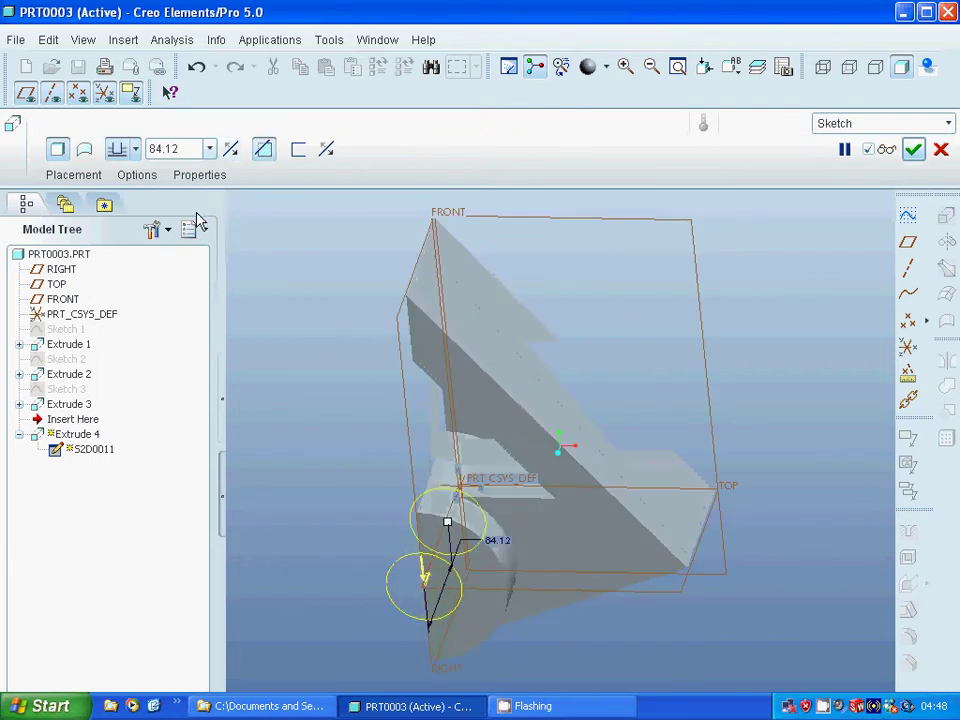
left_click(135, 150)
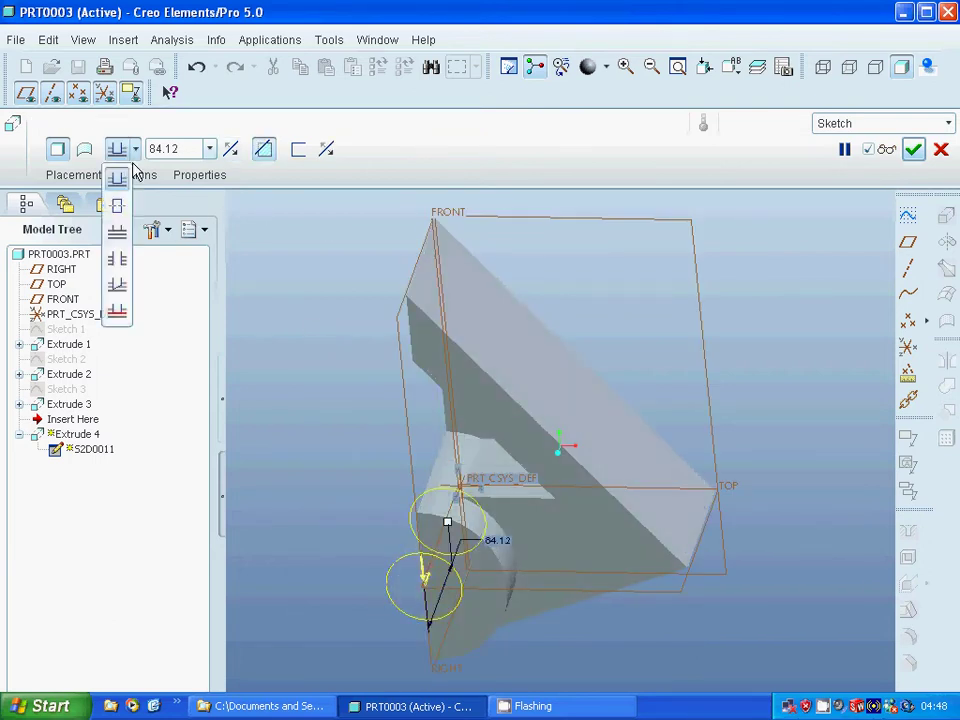
left_click(117, 258)
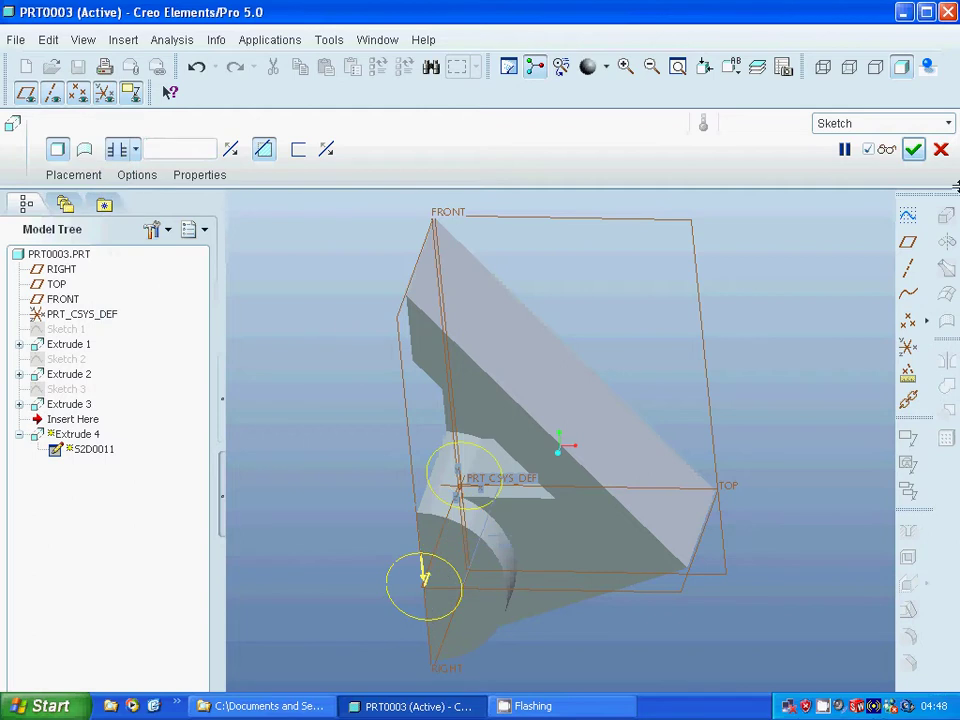
left_click(913, 149)
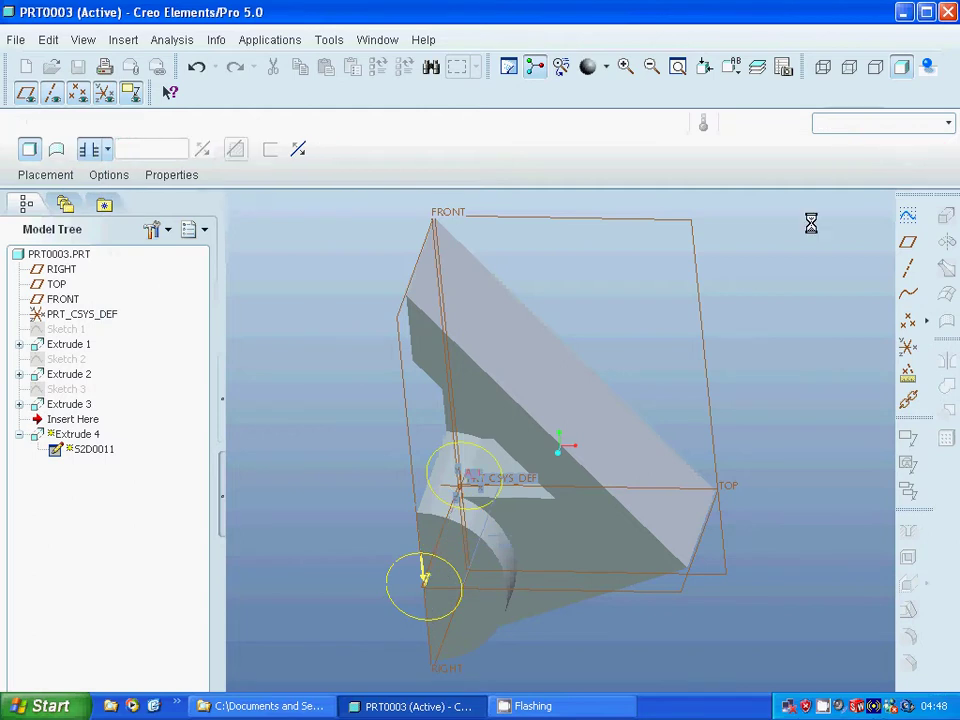
left_click(362, 420)
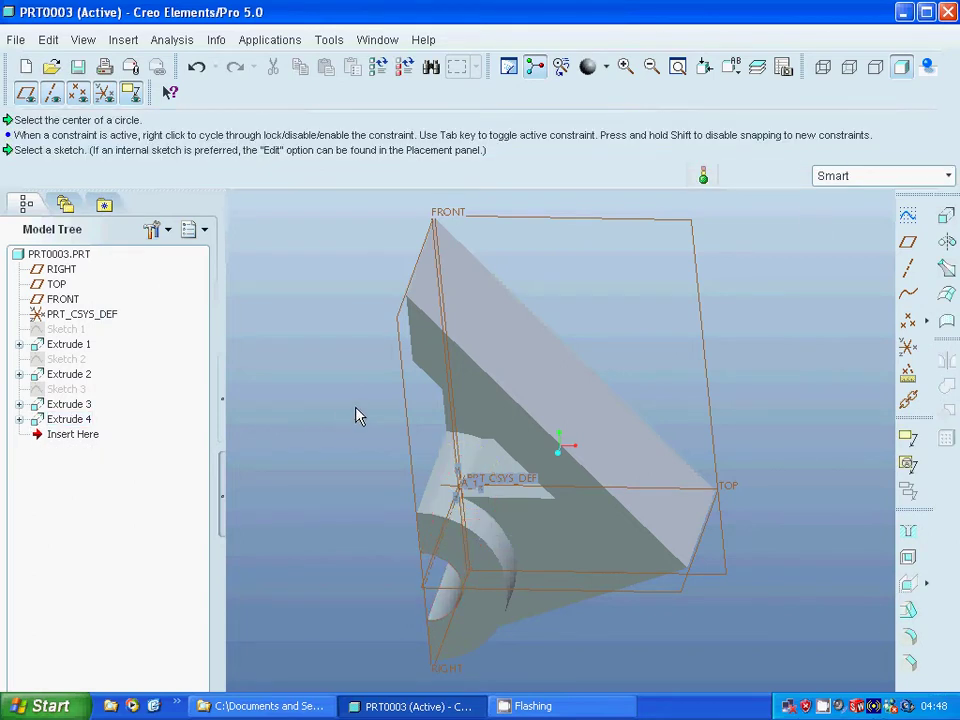
Step: Mirror Extrude 1, Extrude 2, Extrude 3 and Extrude 4 about the RIGHT plane
left_click(76, 346)
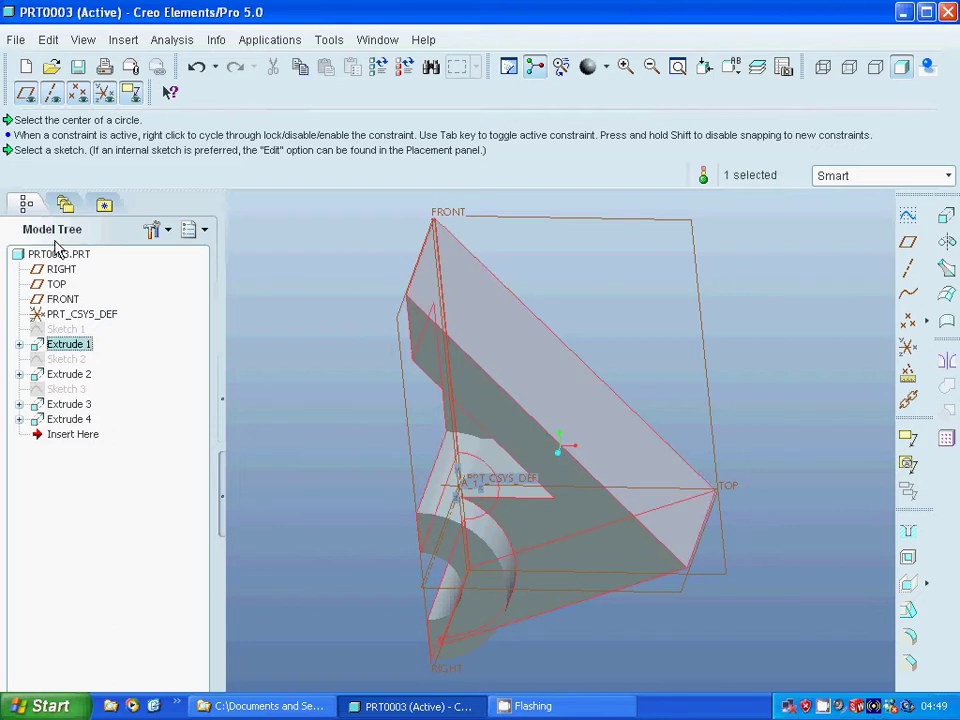
left_click(68, 380, "ctrl")
left_click(68, 406, "ctrl")
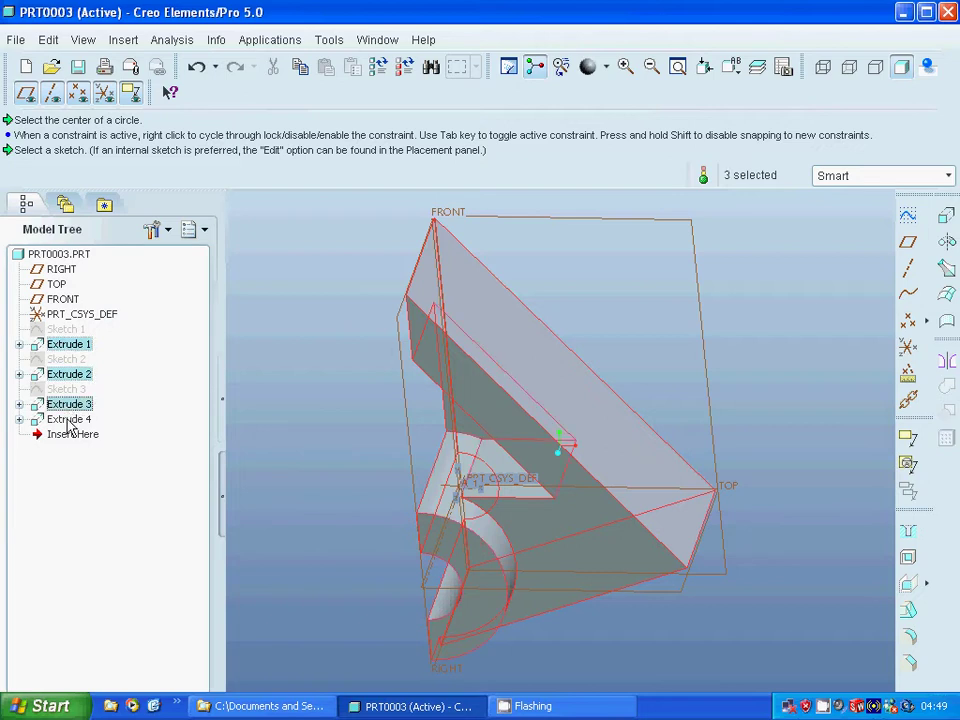
left_click(68, 420, "ctrl")
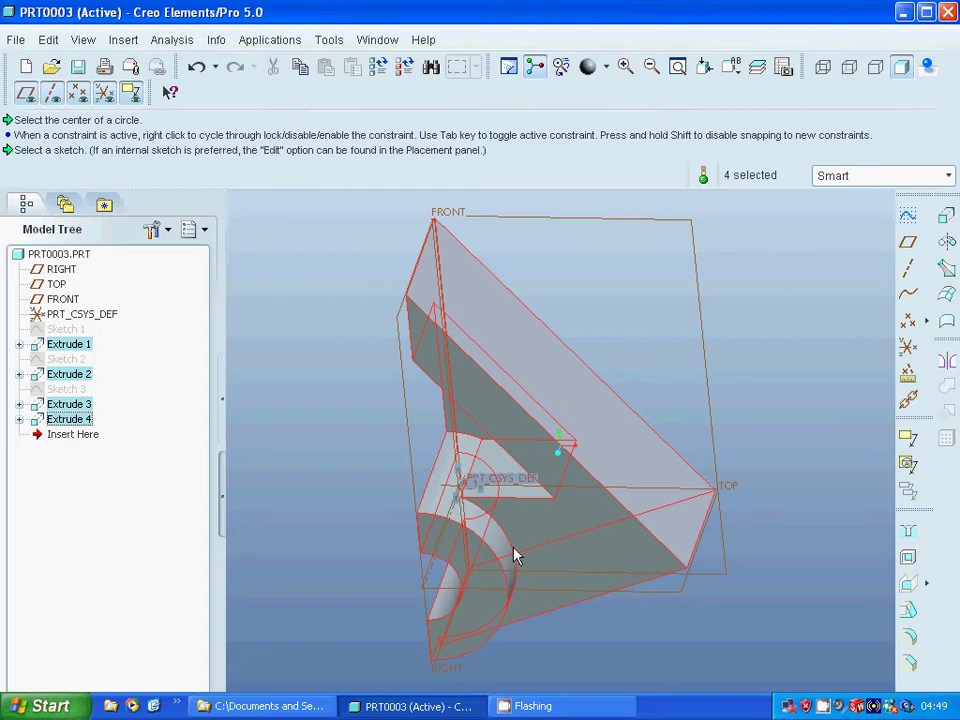
left_click(946, 358)
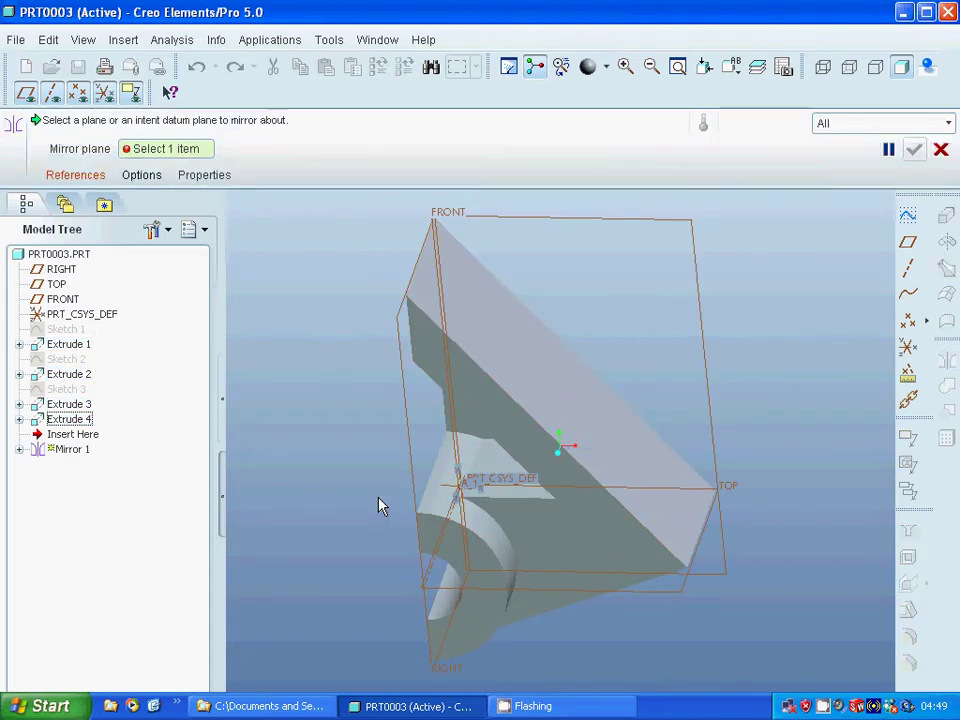
left_click(403, 445)
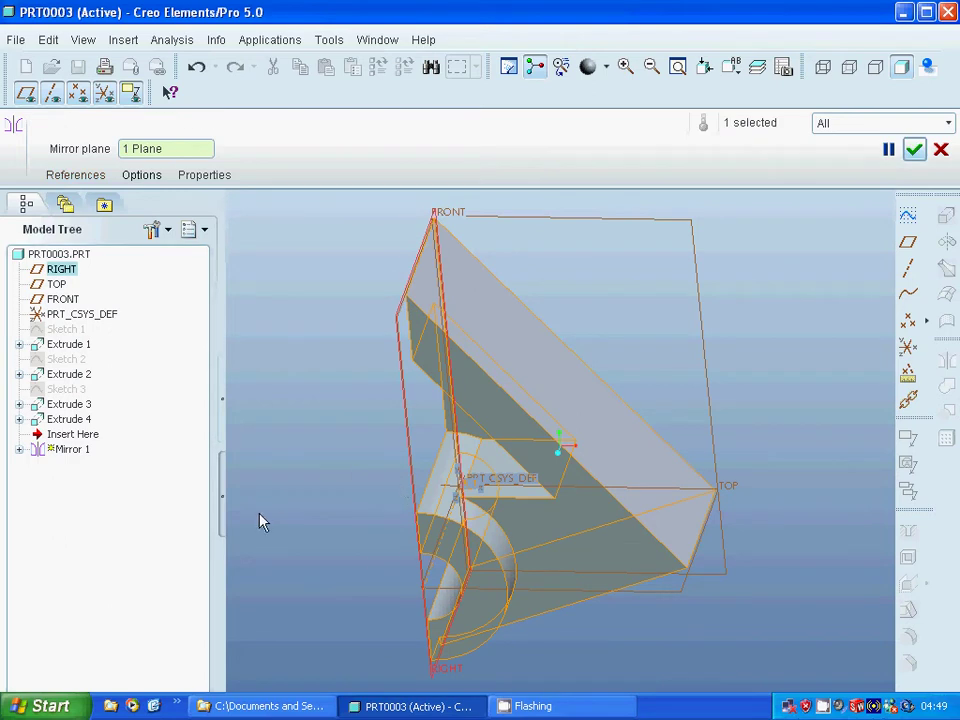
left_click(914, 149)
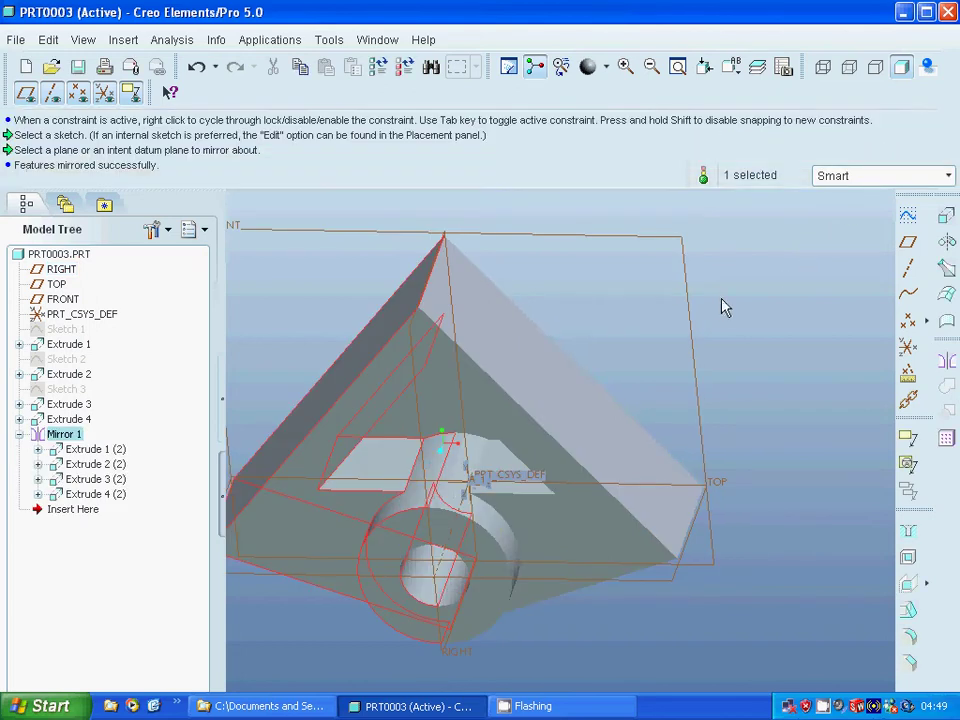
Step: Mirror Extrude 1 to Extrude 4 together with Mirror 1 about the FRONT plane
left_click(19, 434)
left_click(62, 345)
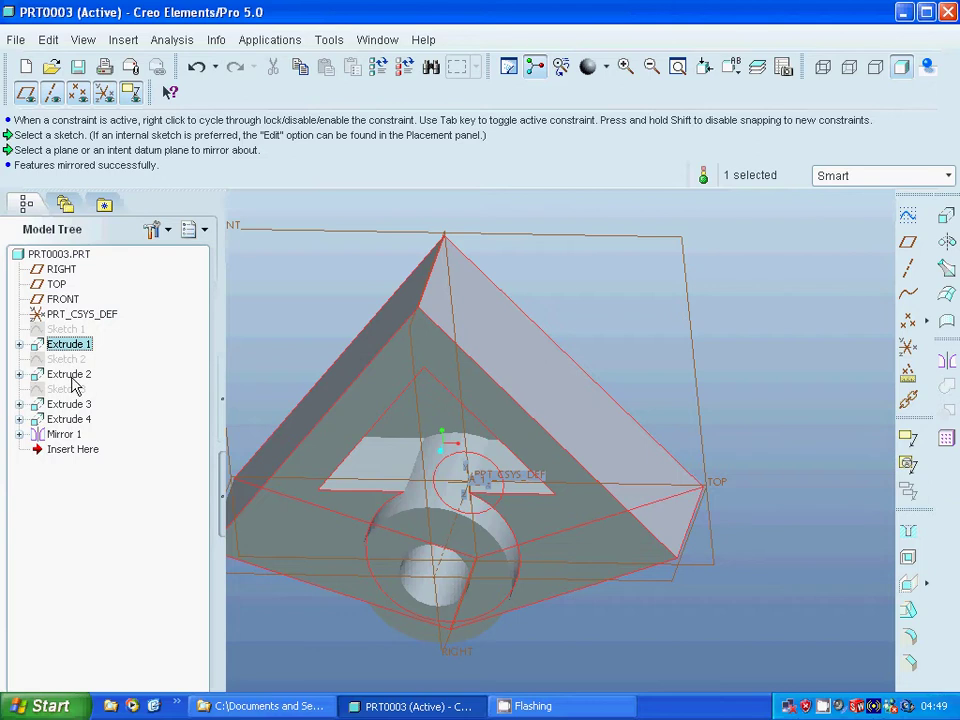
left_click(72, 376, "ctrl")
left_click(72, 405, "ctrl")
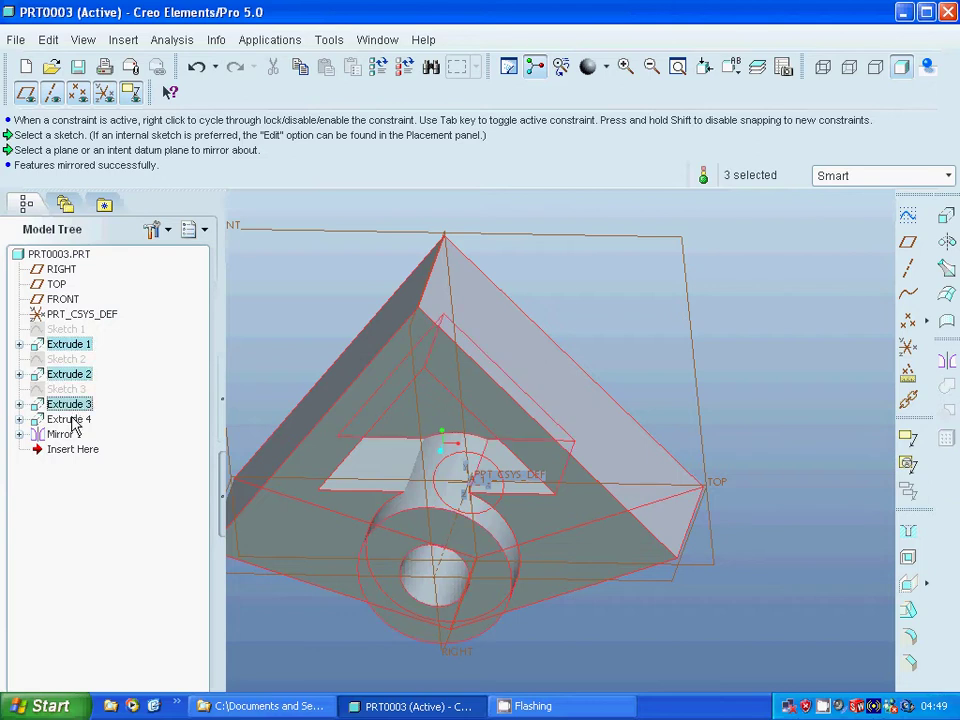
left_click(72, 420, "ctrl")
left_click(73, 438, "ctrl")
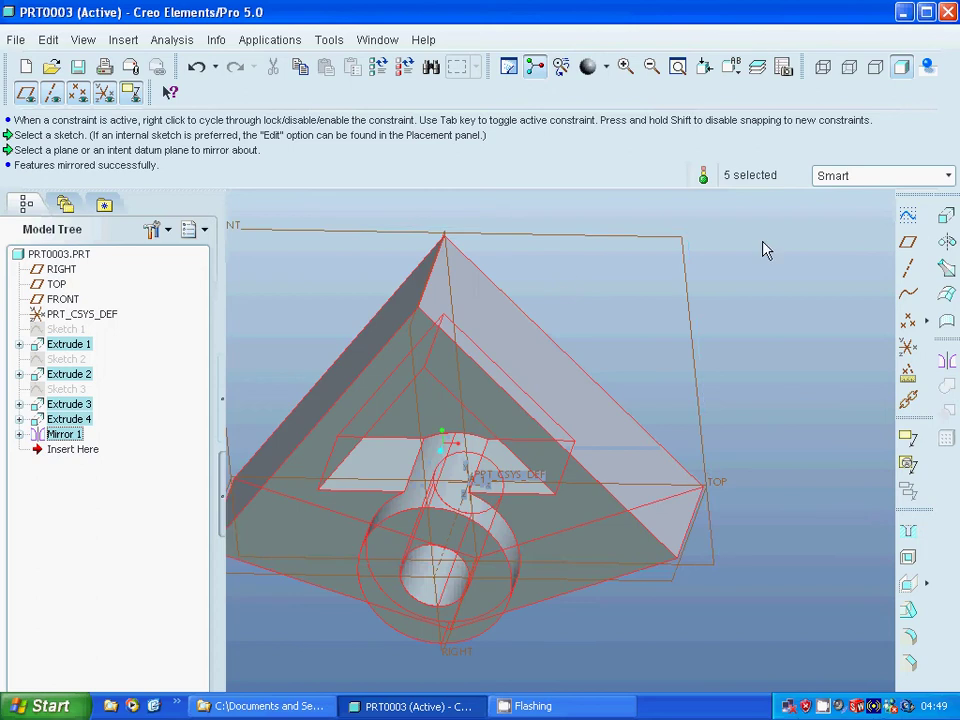
left_click(946, 362)
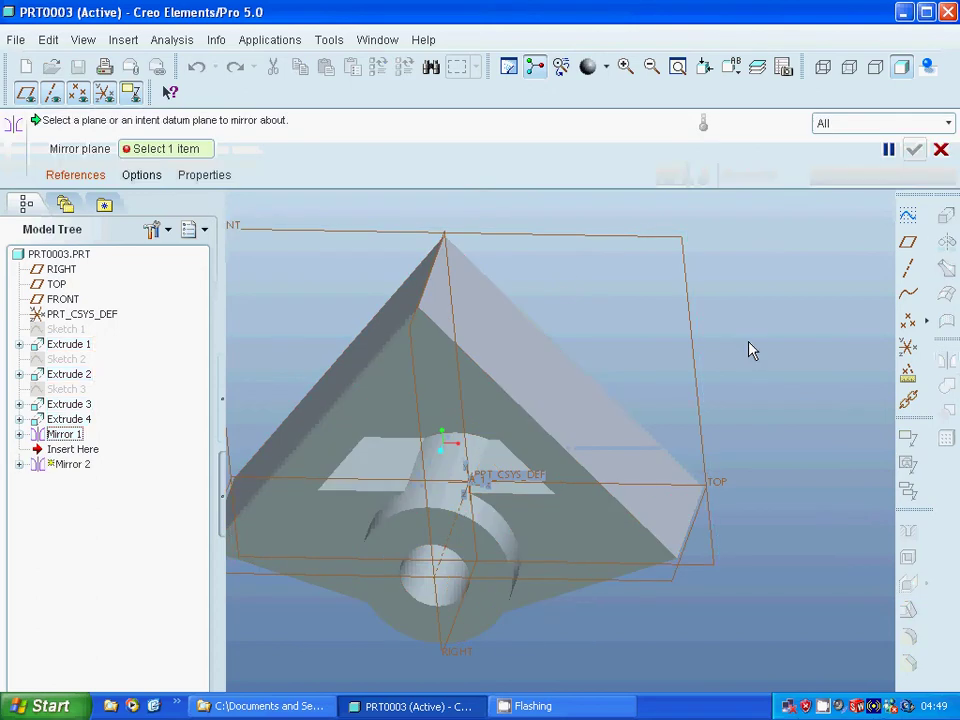
left_click(337, 236)
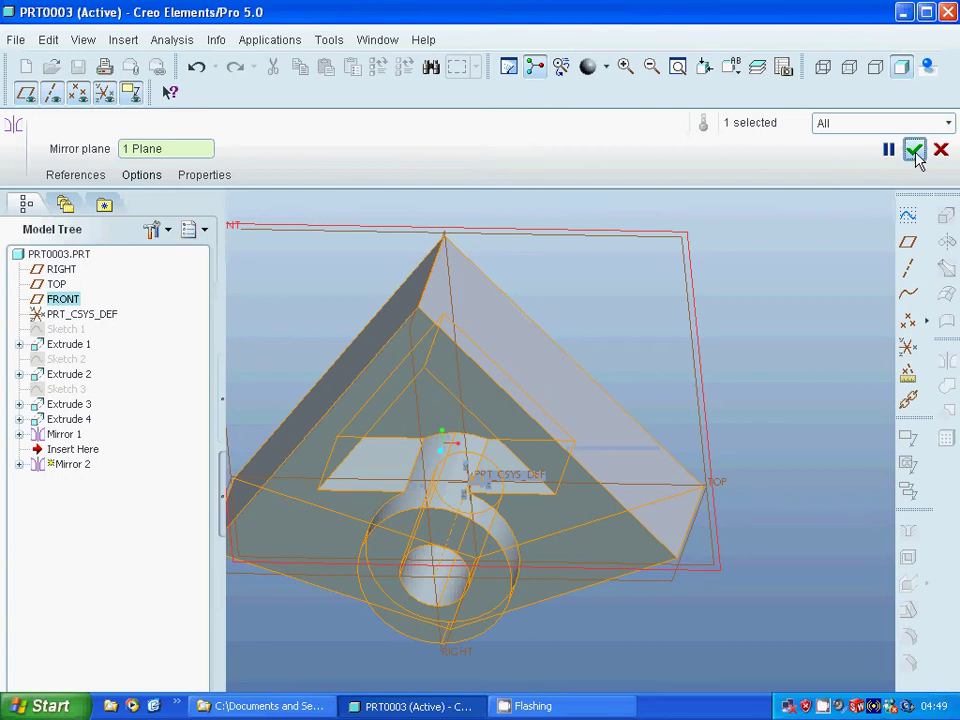
left_click(916, 151)
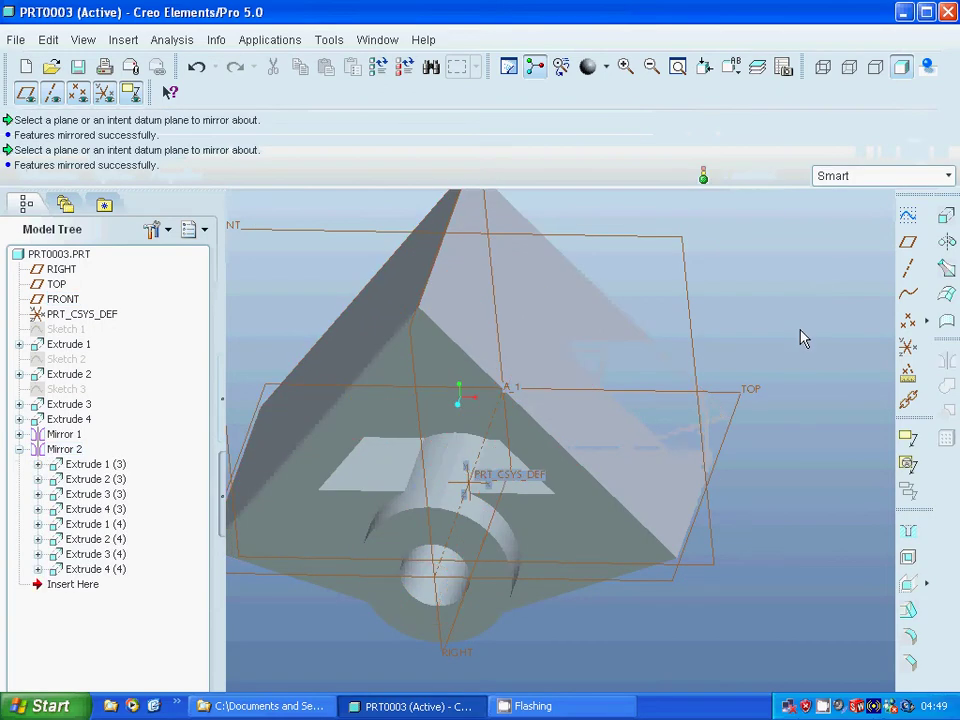
Step: Round the apex edge and the two side corner edges of the triangular body with a radius of 50
left_click(909, 637)
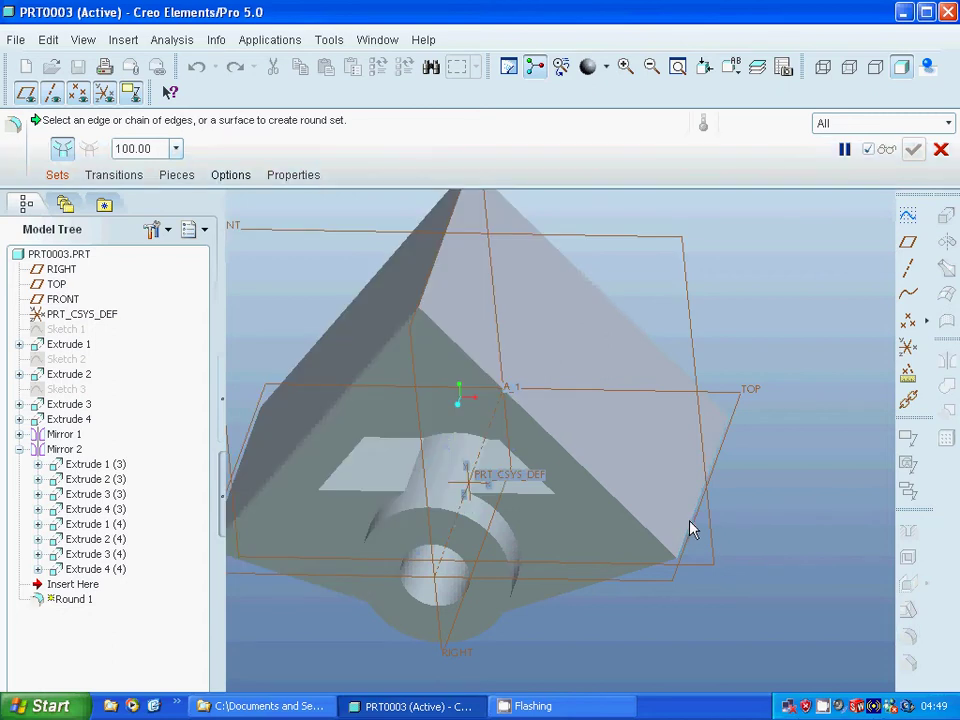
left_click(693, 530)
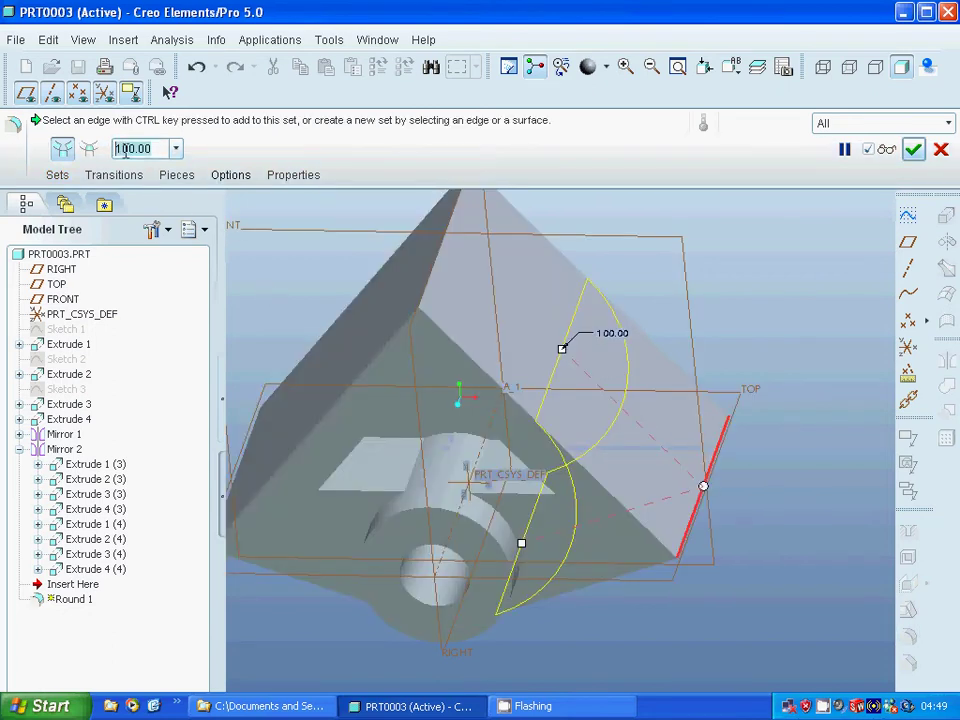
type("60")
key("Return")
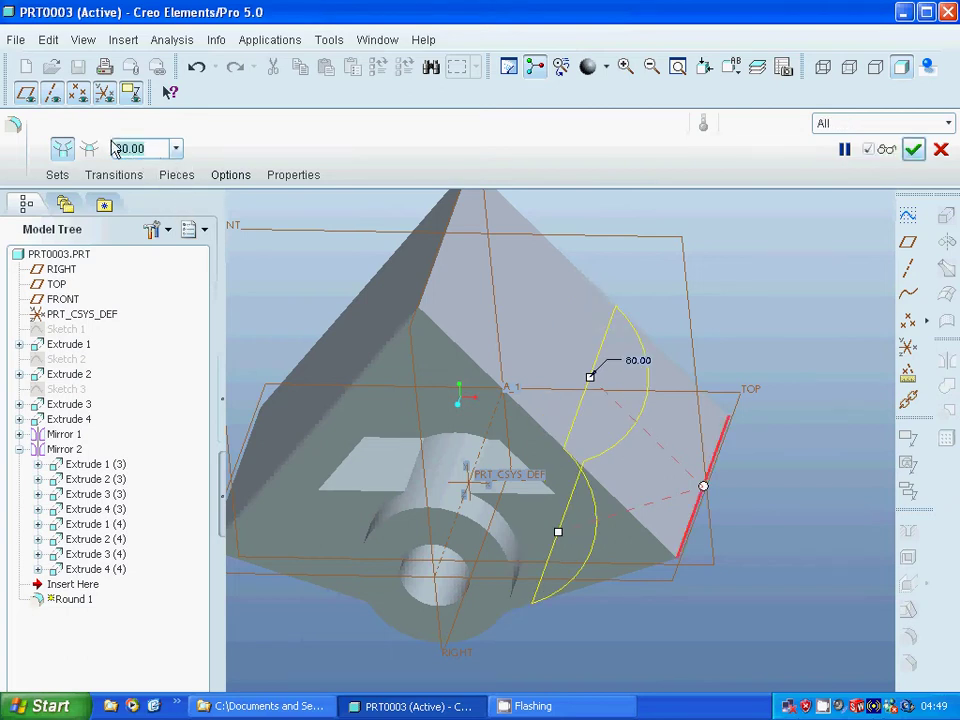
type("5")
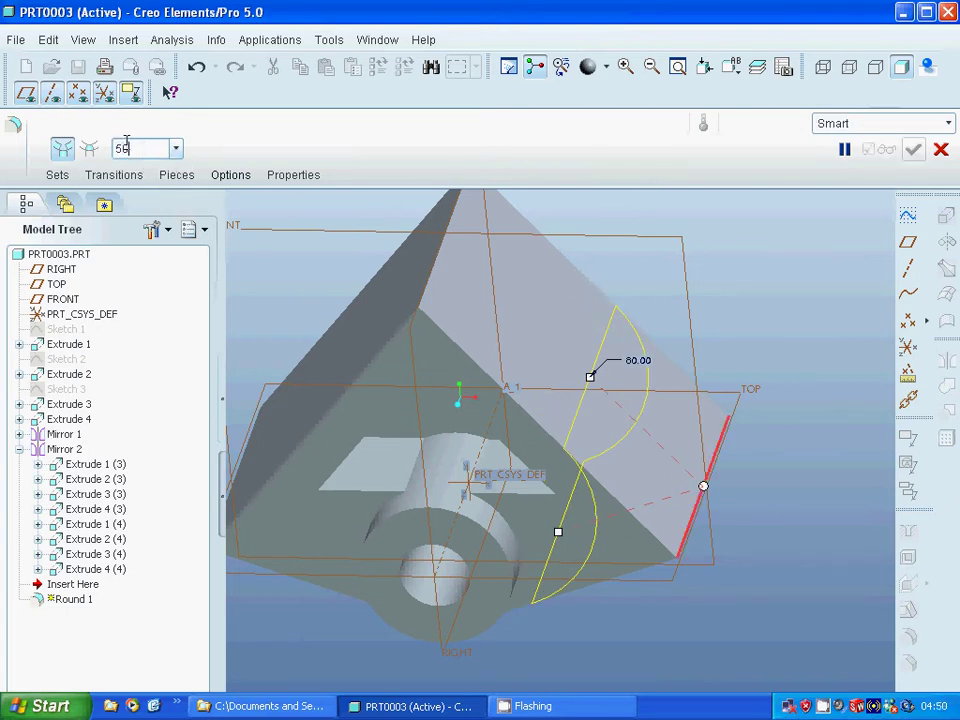
type("0")
key("Return")
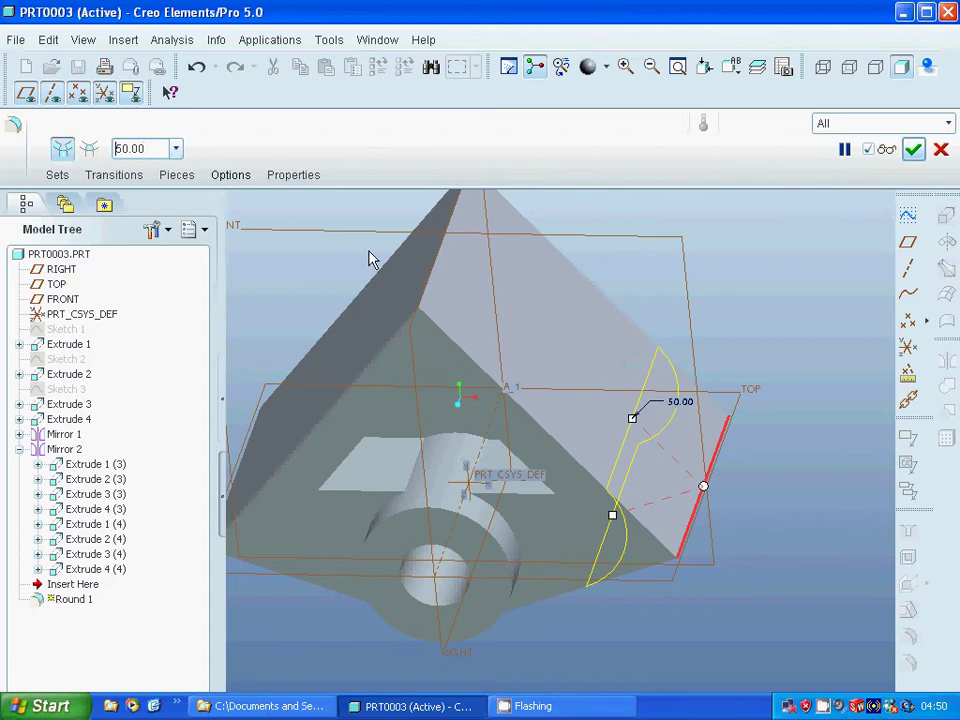
left_click(439, 265)
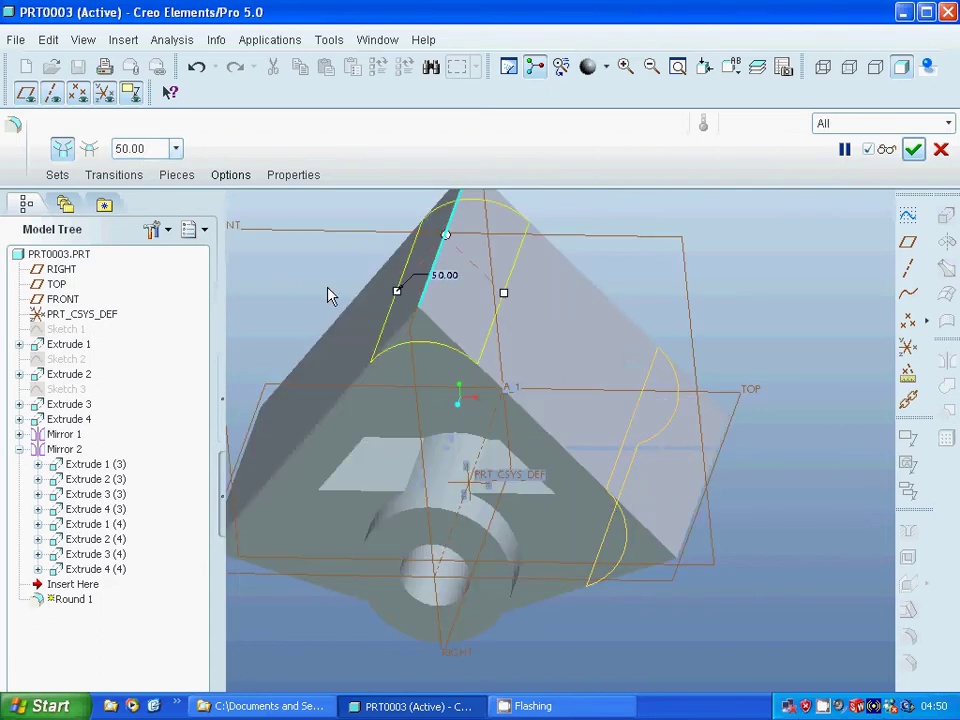
middle_click_drag(294, 300, 285, 514)
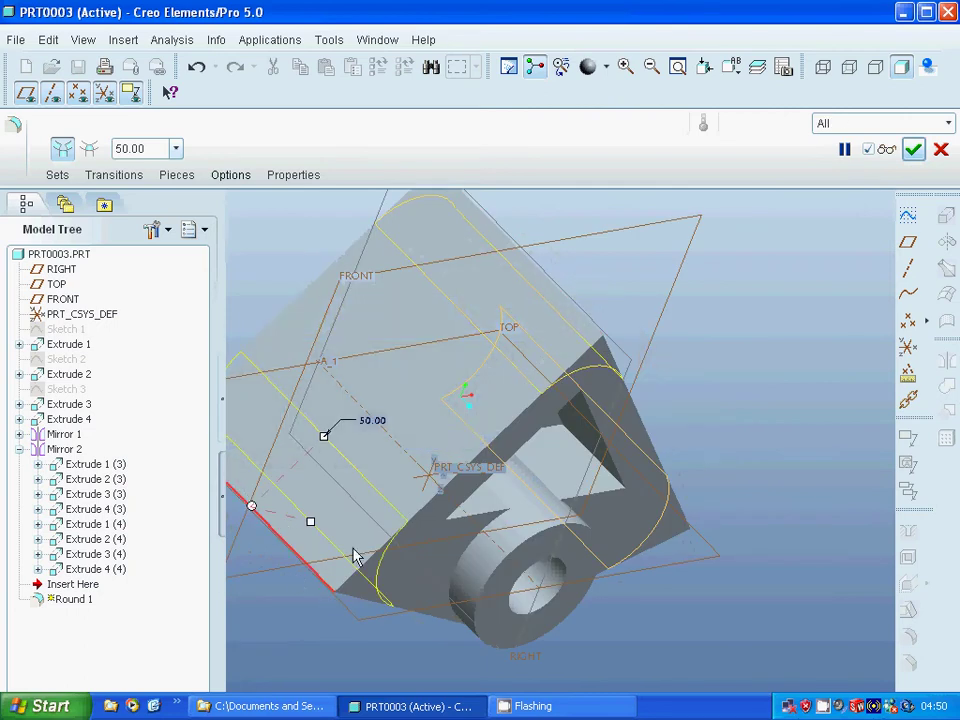
left_click(913, 149)
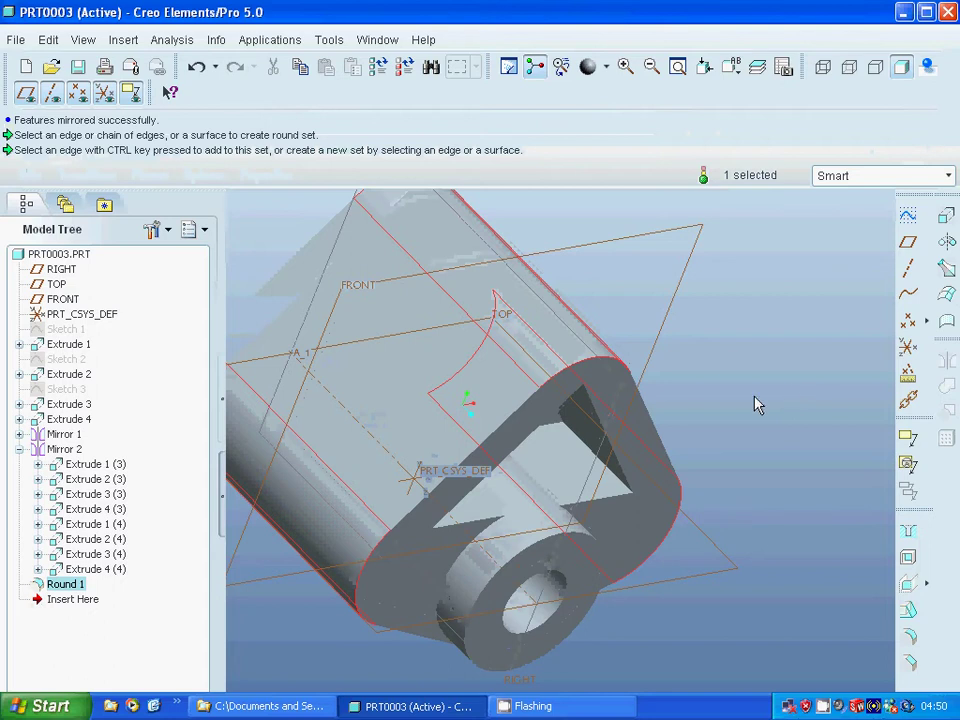
Step: Start a round on the lower middle edge of the triangular body, beneath the bored boss, with a radius of 55
middle_click_drag(733, 364, 723, 335)
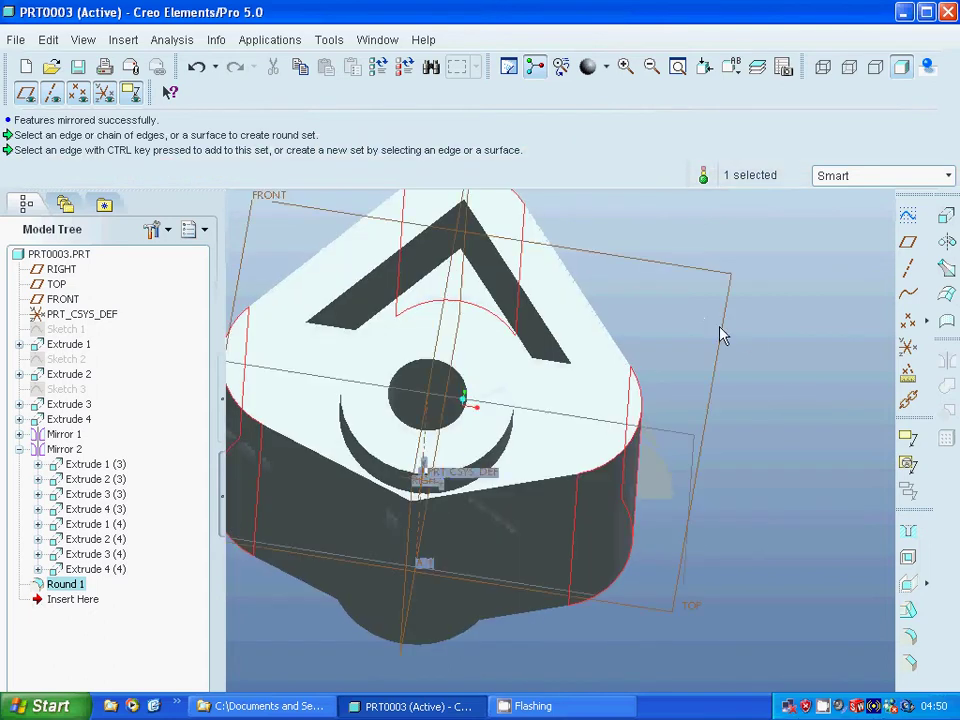
left_click(912, 640)
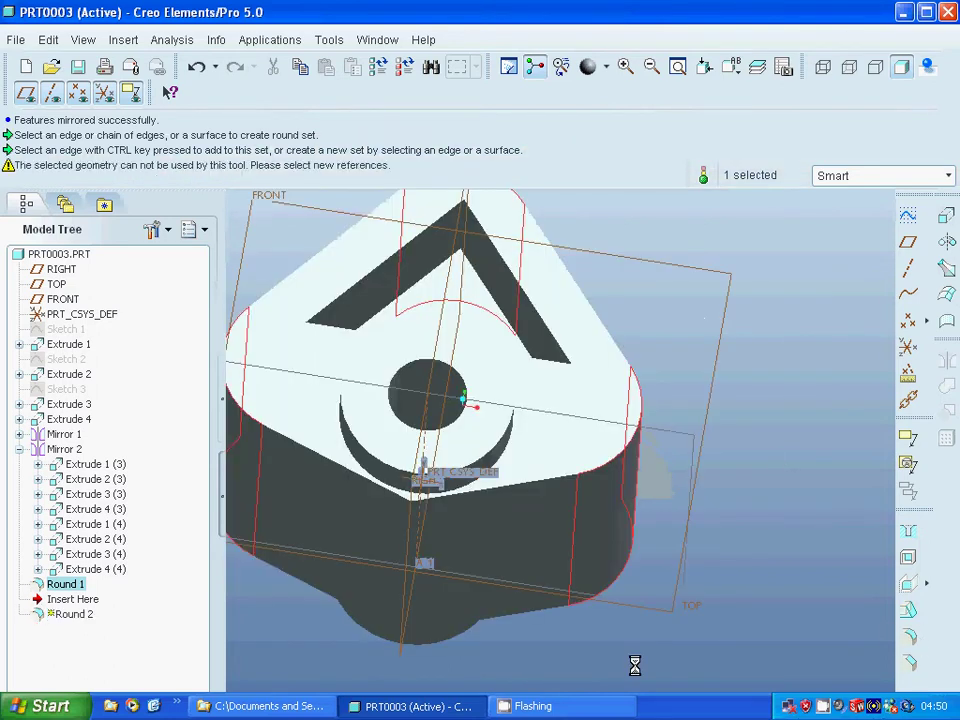
left_click(407, 556)
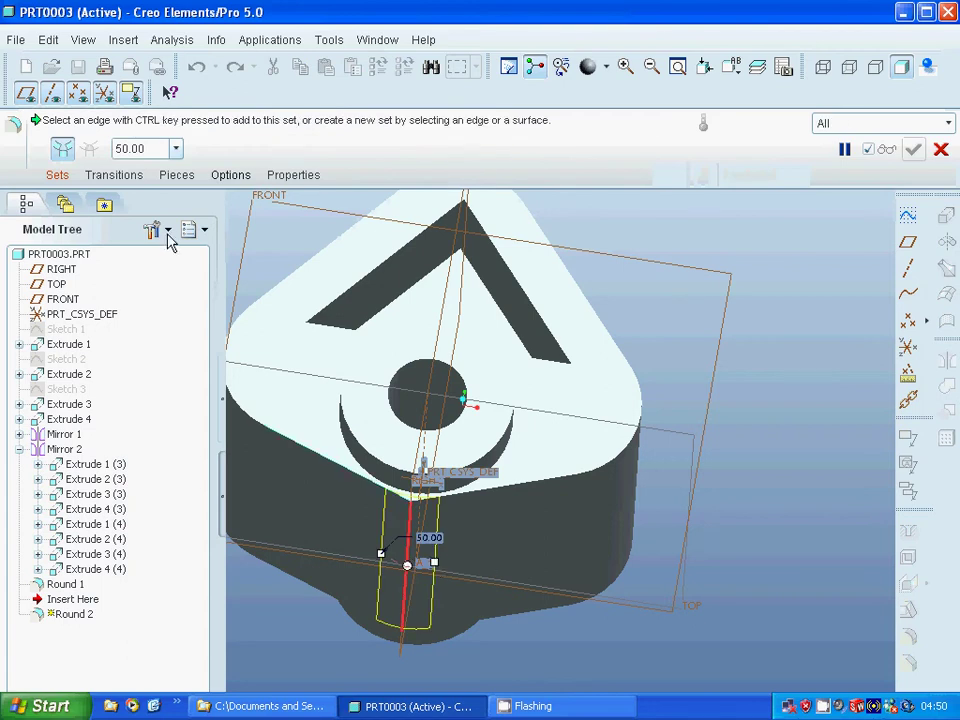
middle_click_drag(731, 397, 730, 407)
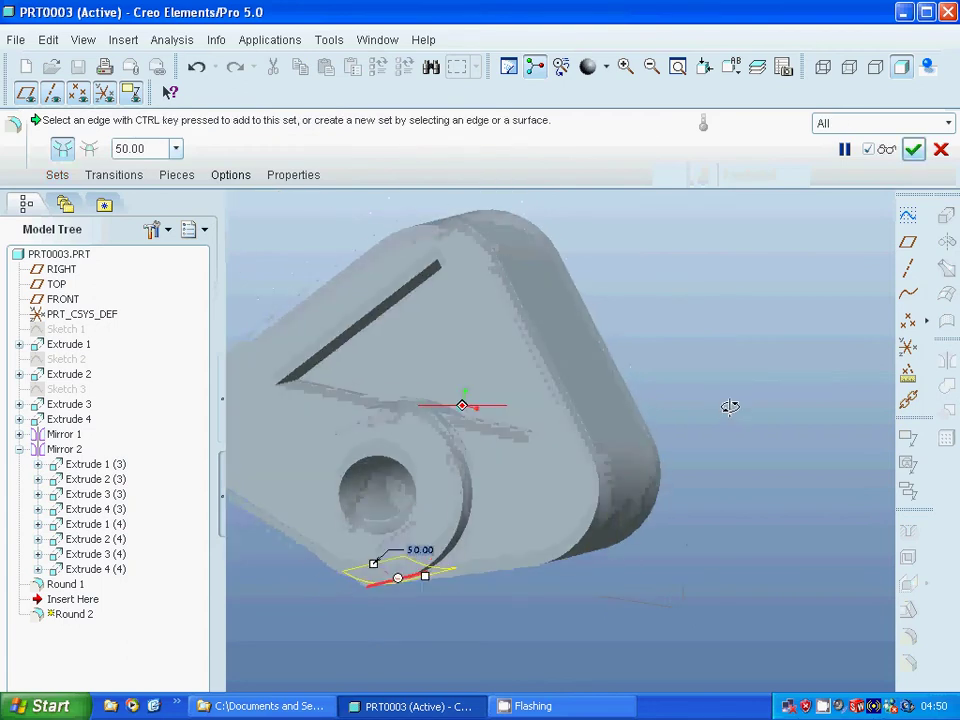
left_click(147, 148)
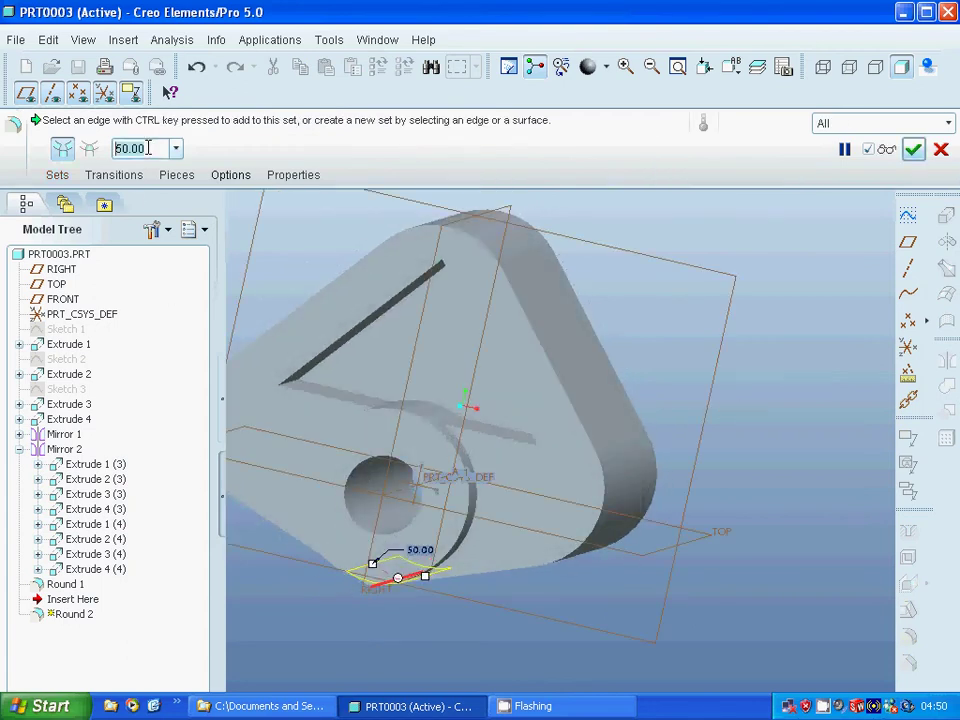
type("55")
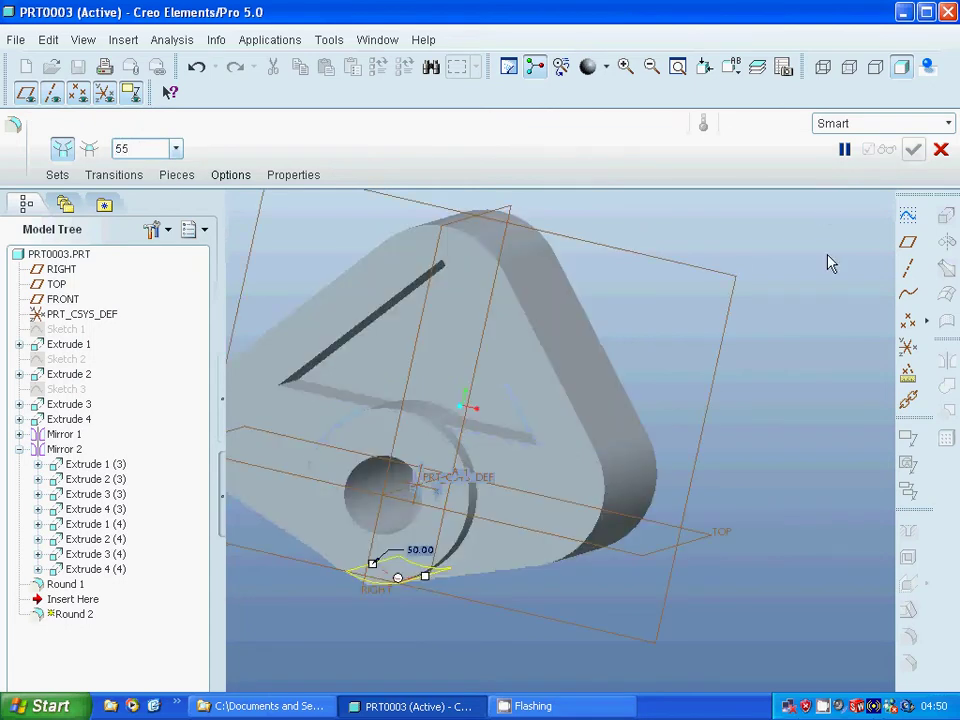
key("Return")
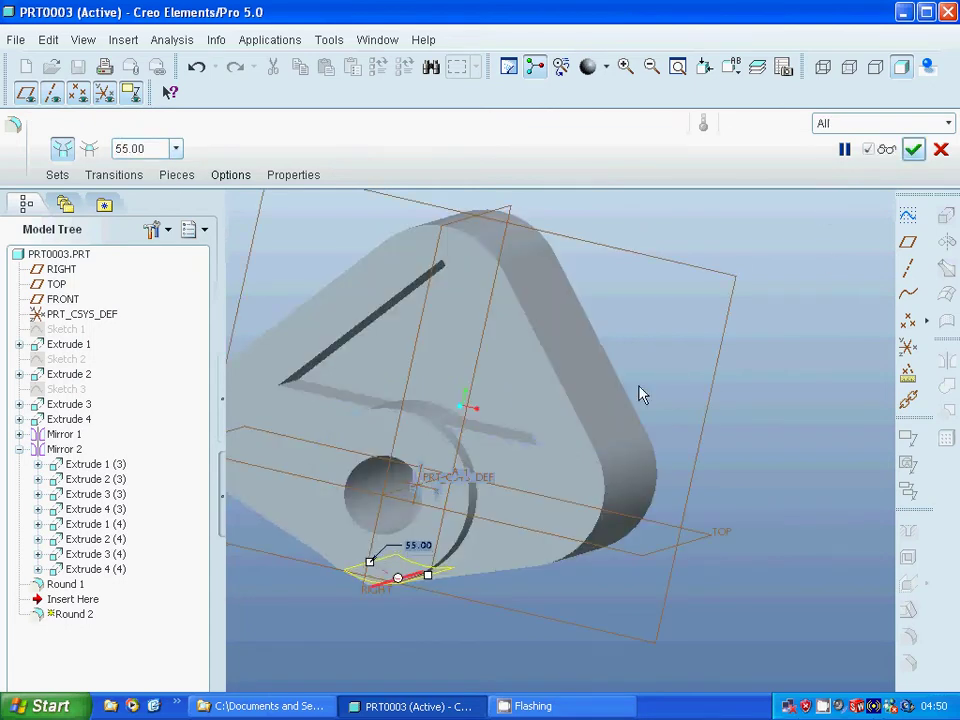
middle_click_drag(641, 393, 648, 376)
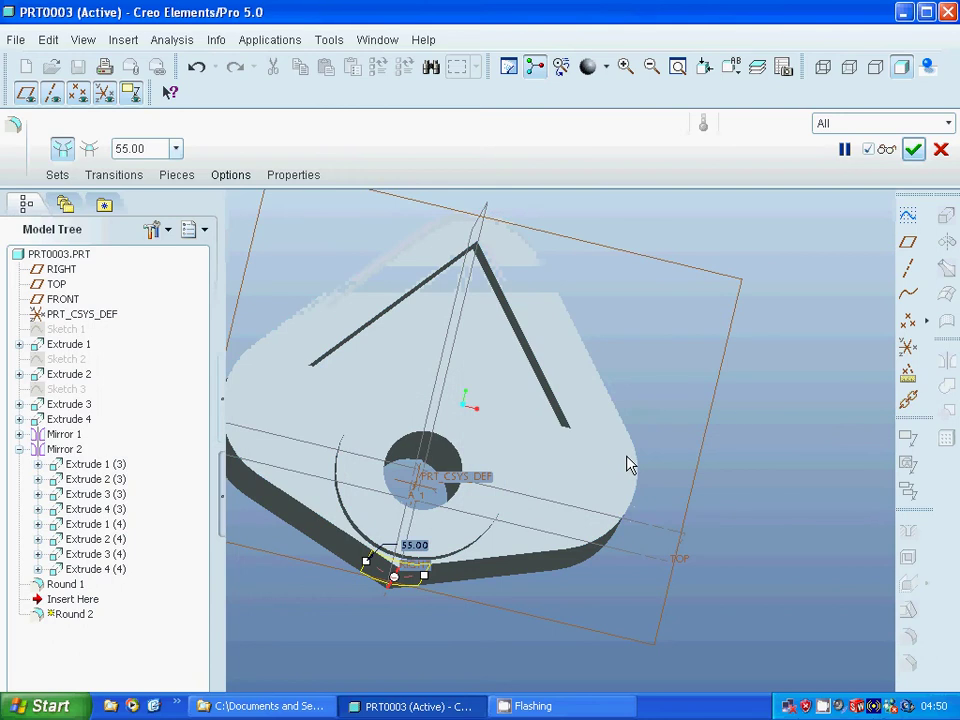
mouse_move(658, 431)
middle_mouse_down()
mouse_move(645, 437)
mouse_move(647, 422)
mouse_move(651, 435)
middle_mouse_up()
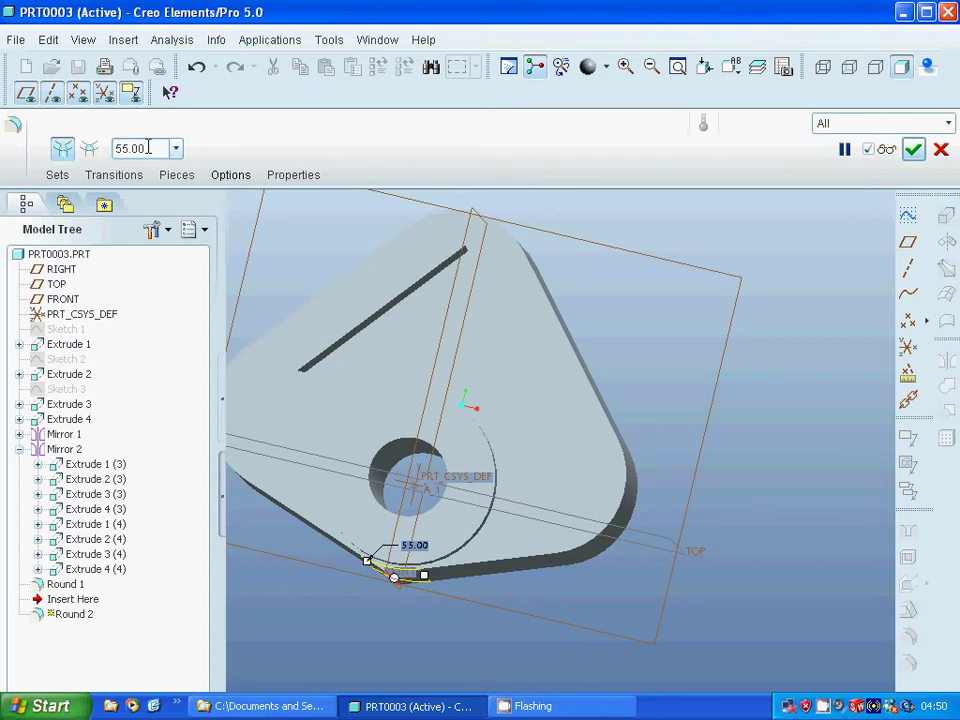
Step: Set the radius of the lower middle edge's round to 110 and complete the feature
left_click_drag(148, 147, 114, 148)
type("1")
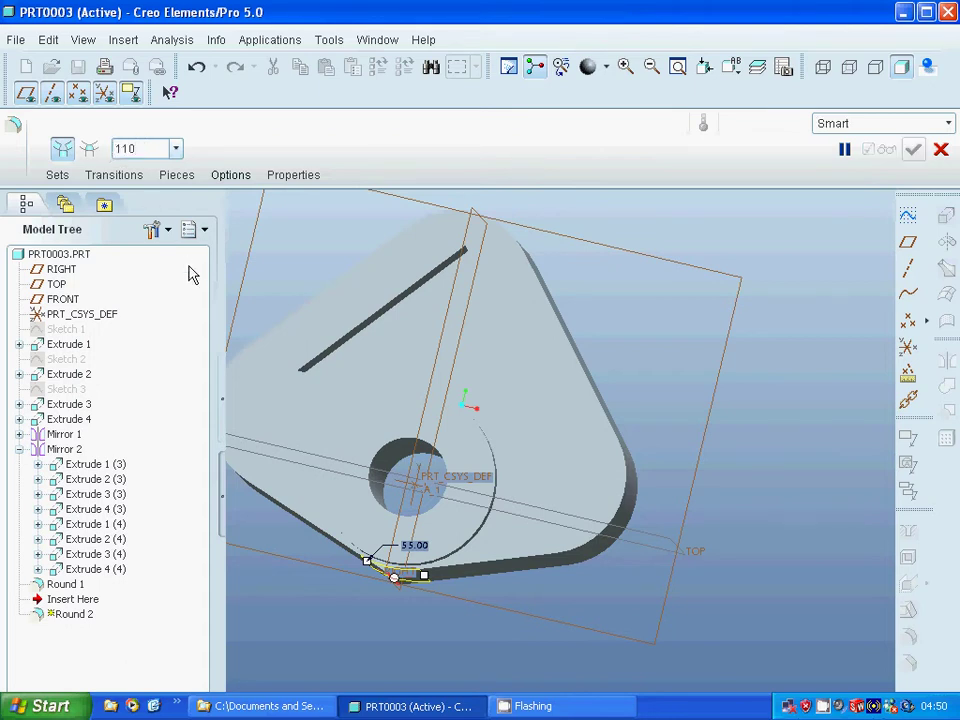
type("10")
key("Return")
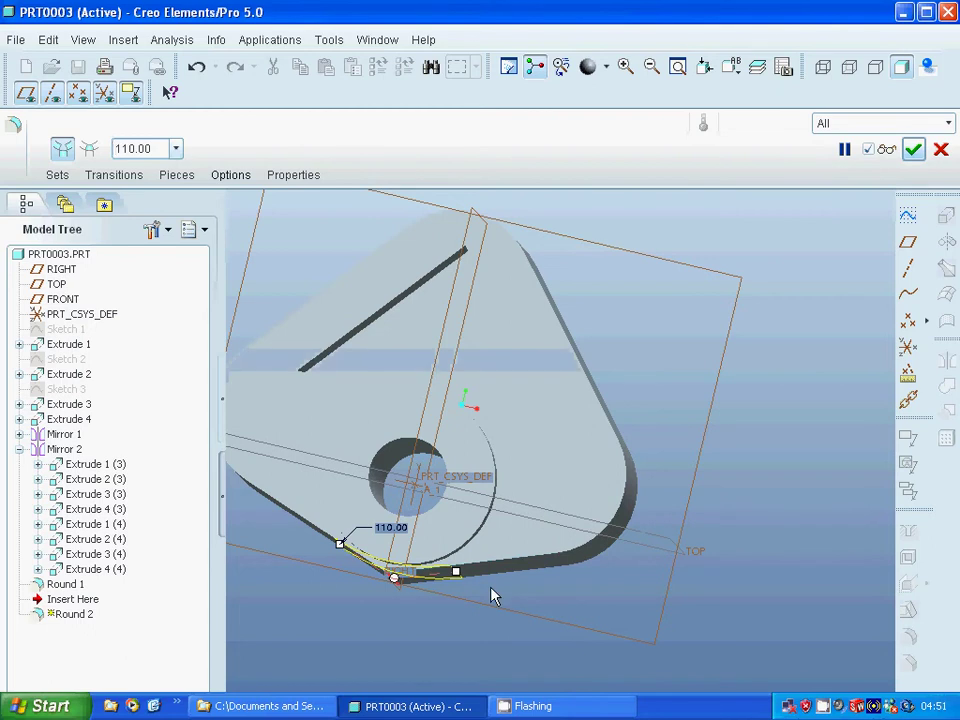
left_click(912, 151)
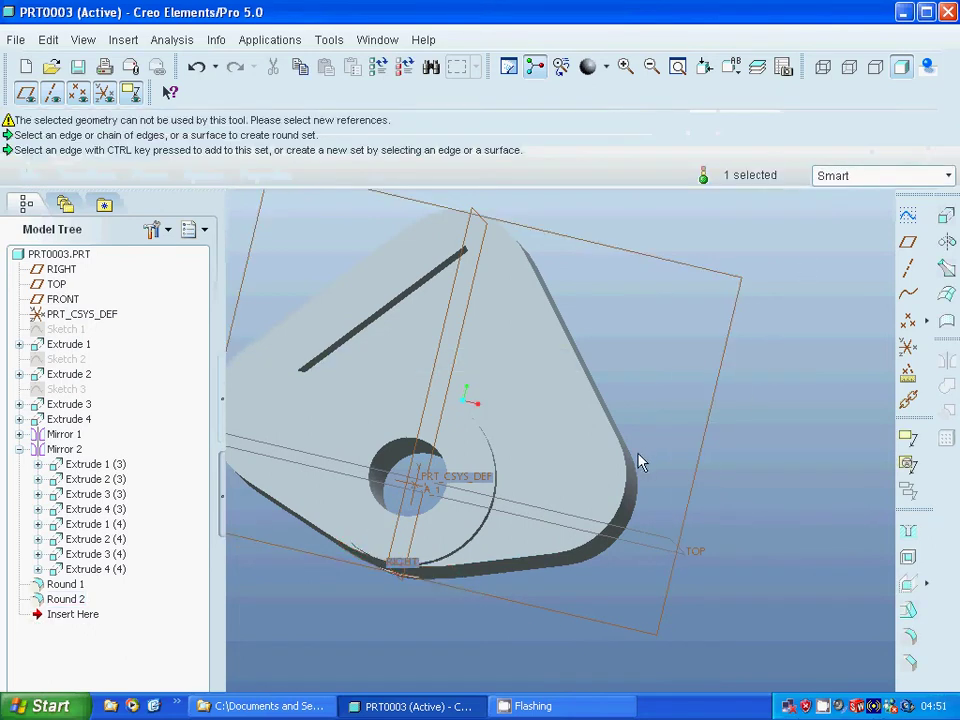
Step: Start a round on one lower corner edge of the triangular cut, trying a radius of 50 and then setting 30
middle_click_drag(654, 471, 686, 482)
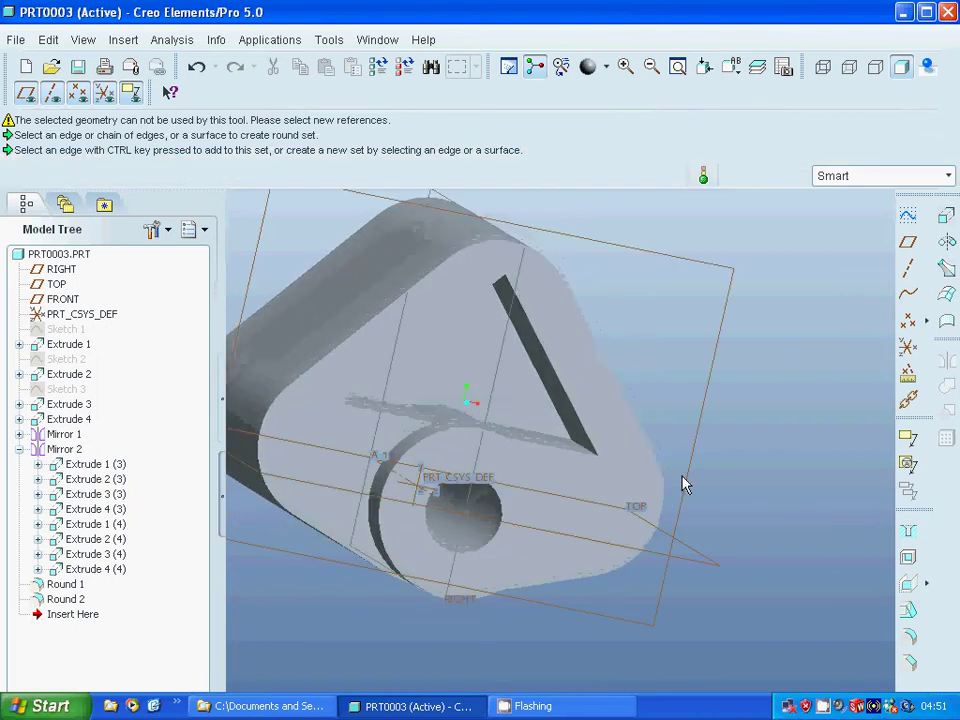
left_click(910, 640)
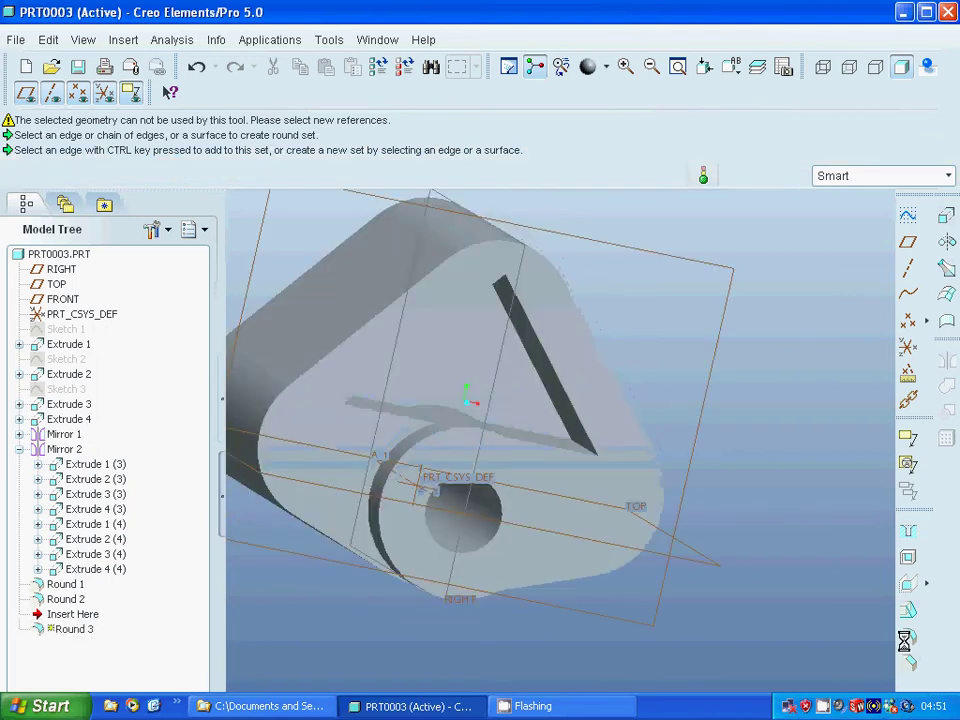
left_click(583, 449)
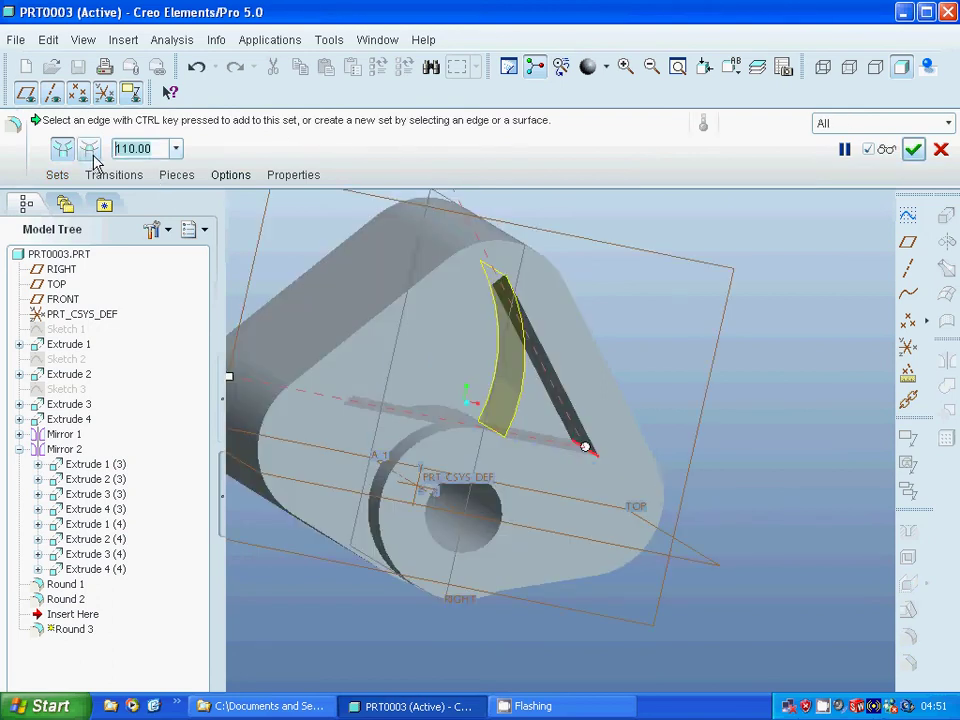
type("50")
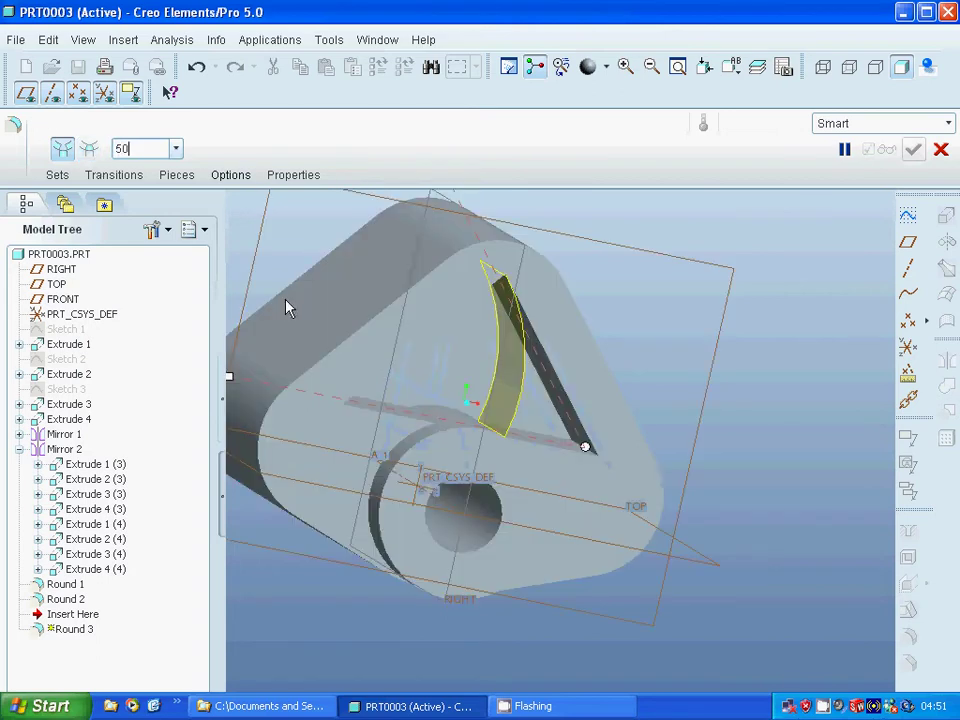
key("Return")
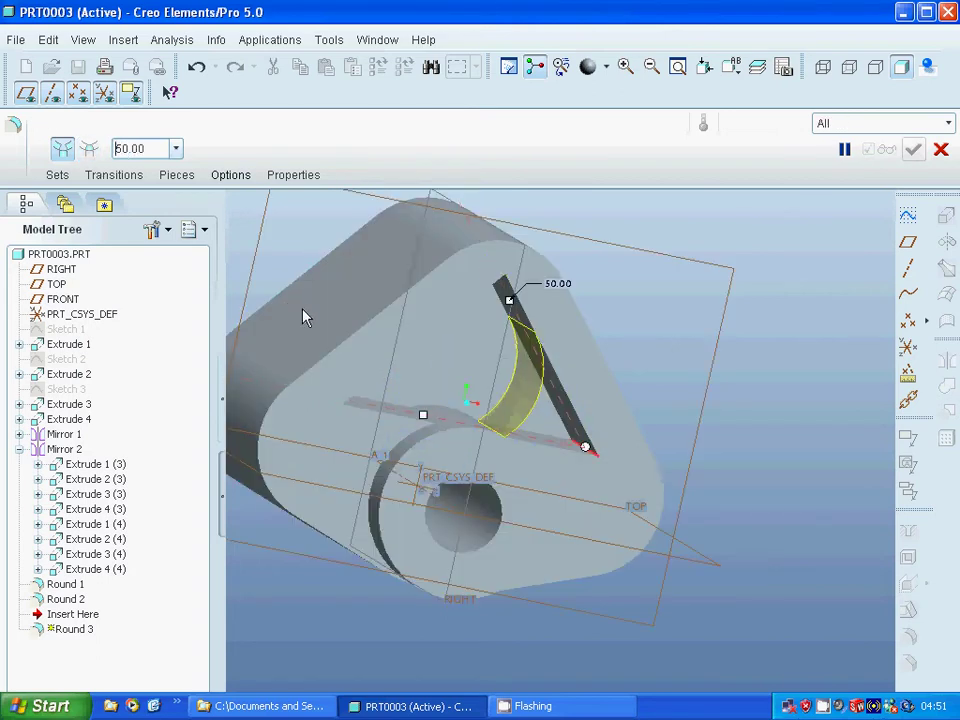
double_click(118, 148)
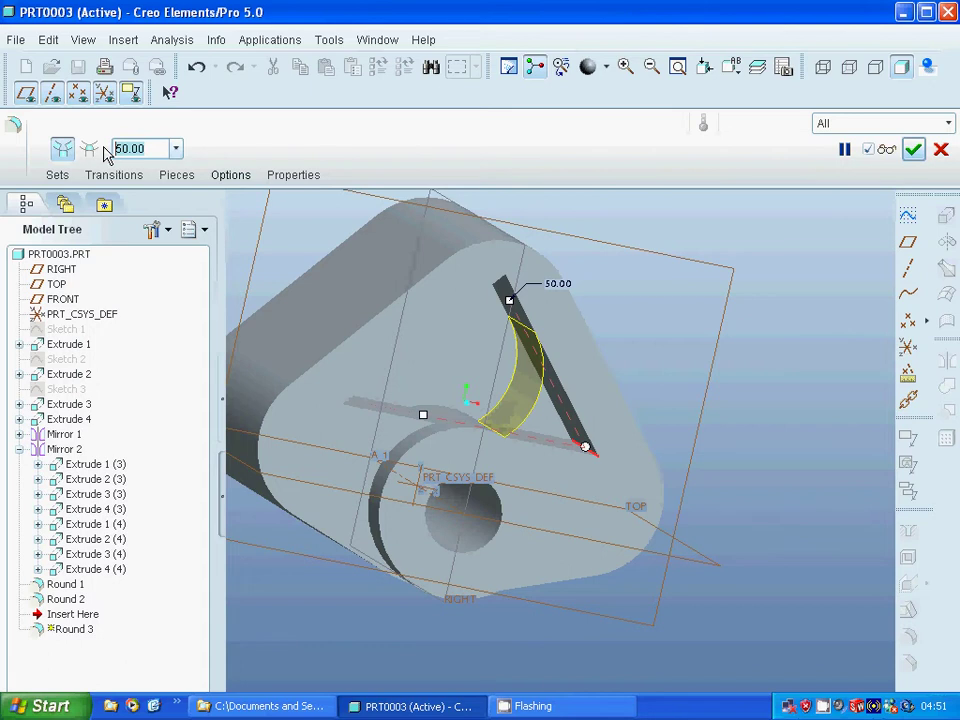
type("30")
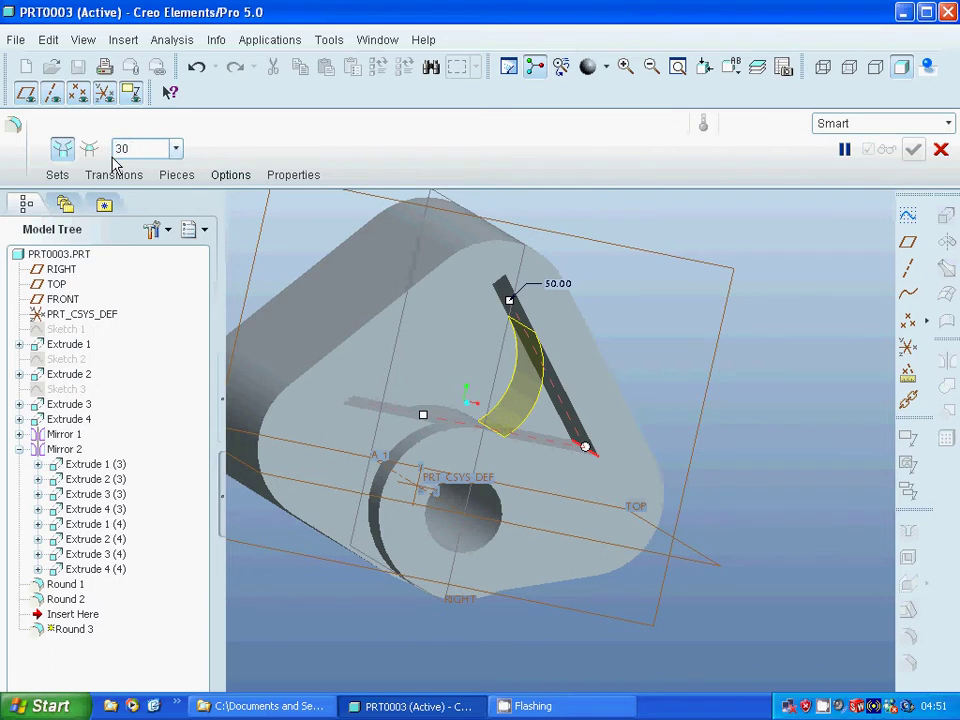
key("Return")
Step: Add the cut's apex edge and its other lower corner edge to the radius 30 round and complete it
middle_click_drag(452, 350, 414, 270)
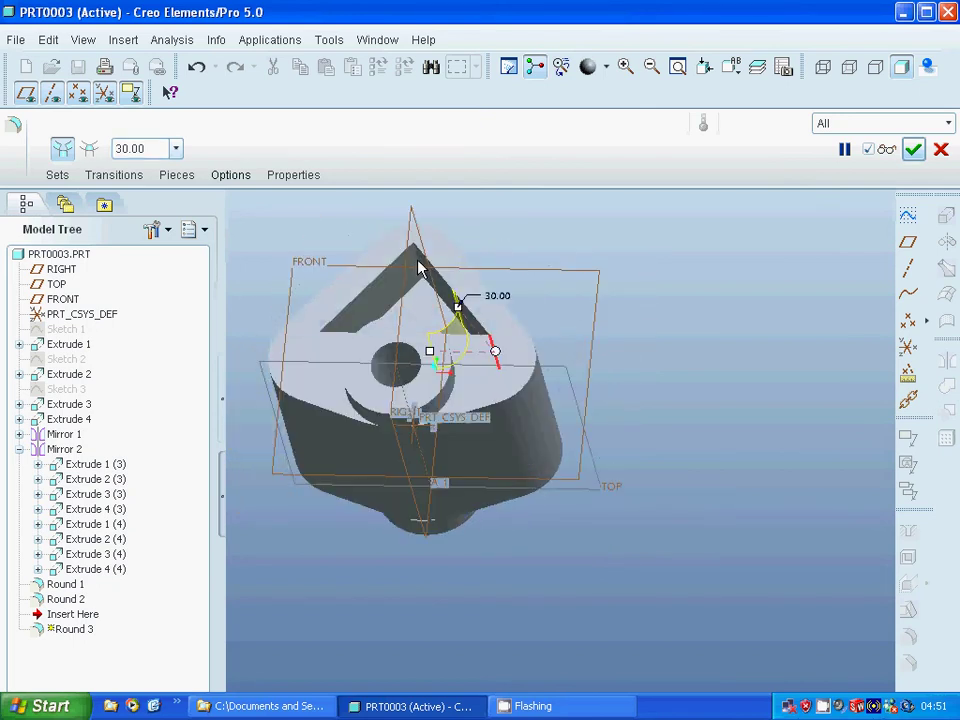
left_click(420, 265, "ctrl")
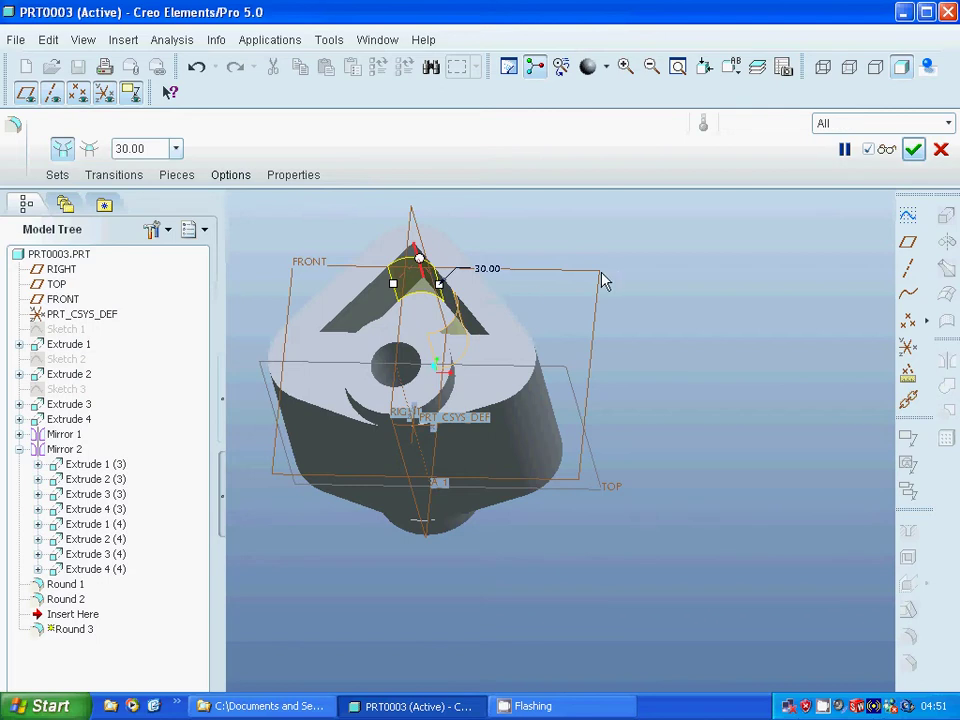
middle_click_drag(604, 279, 574, 304)
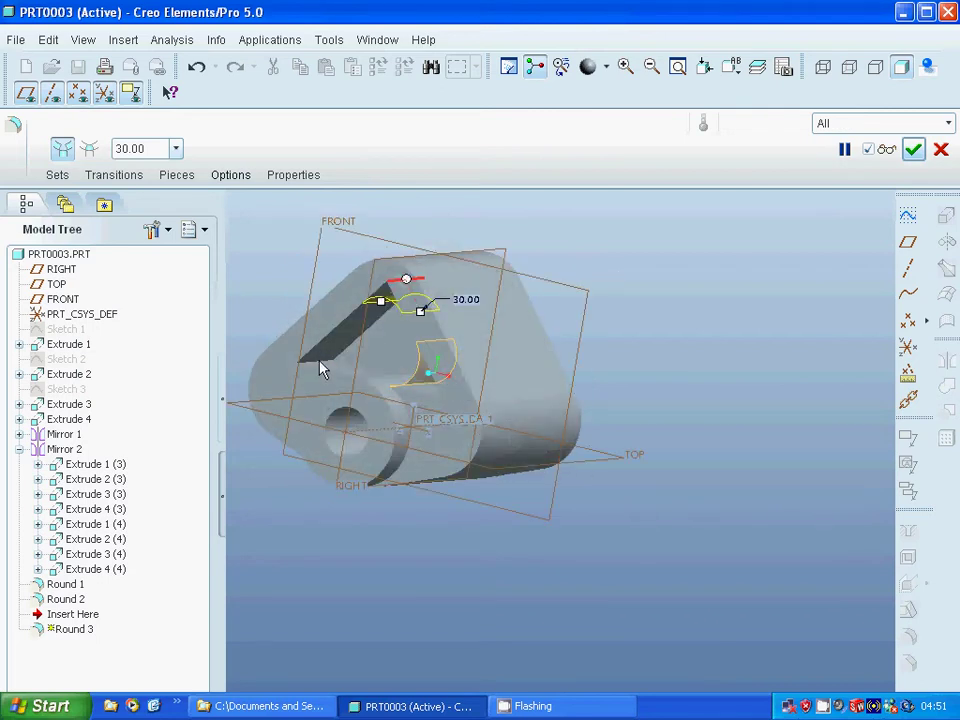
left_click(320, 370)
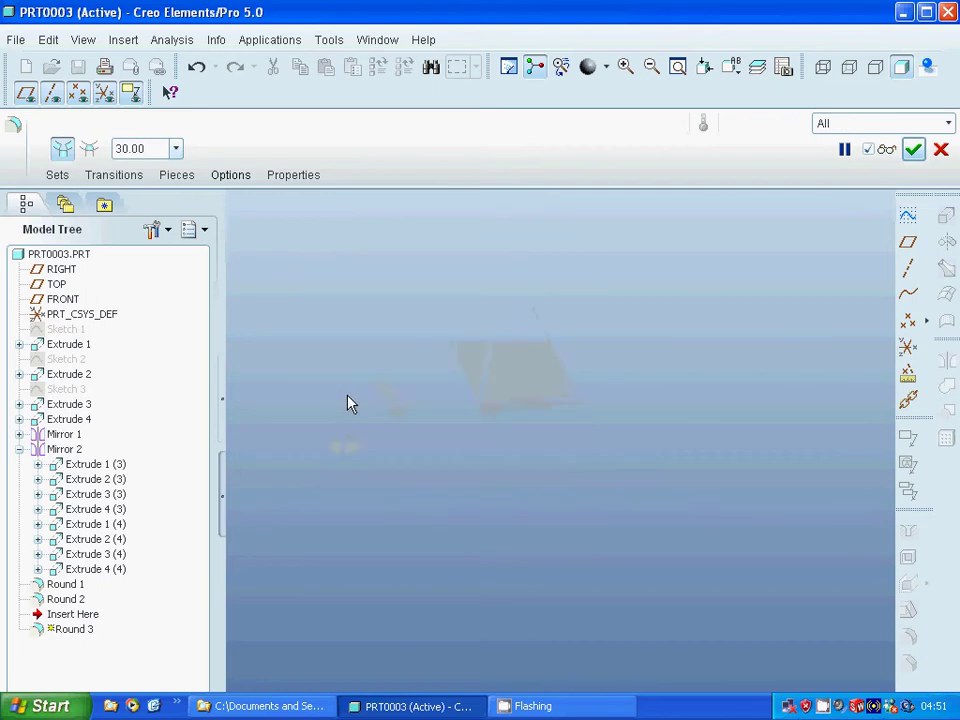
left_click(913, 149)
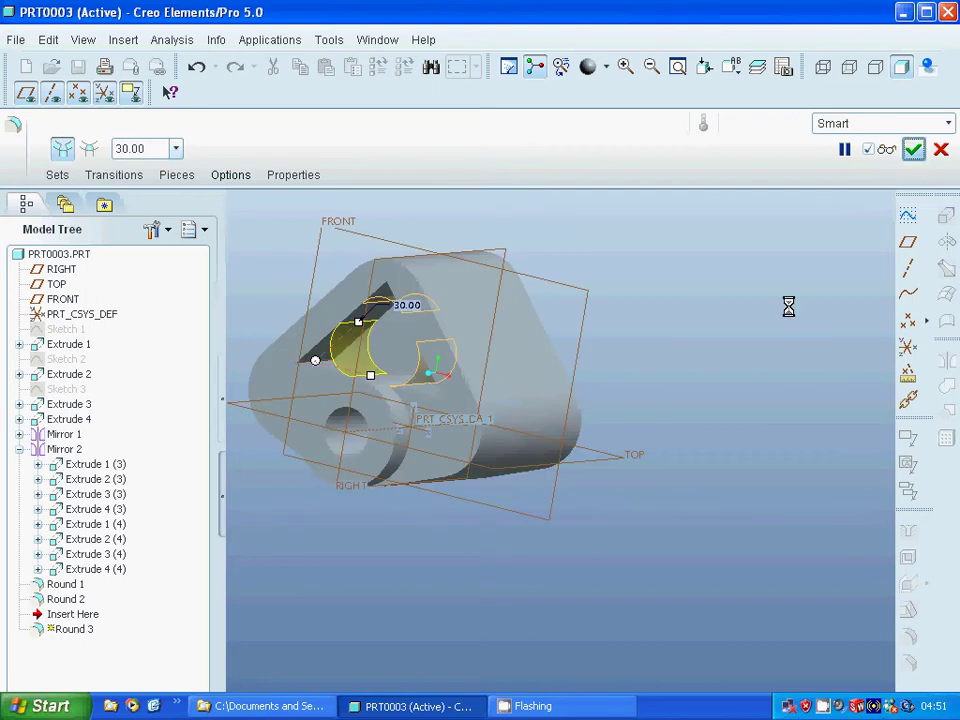
left_click(740, 372)
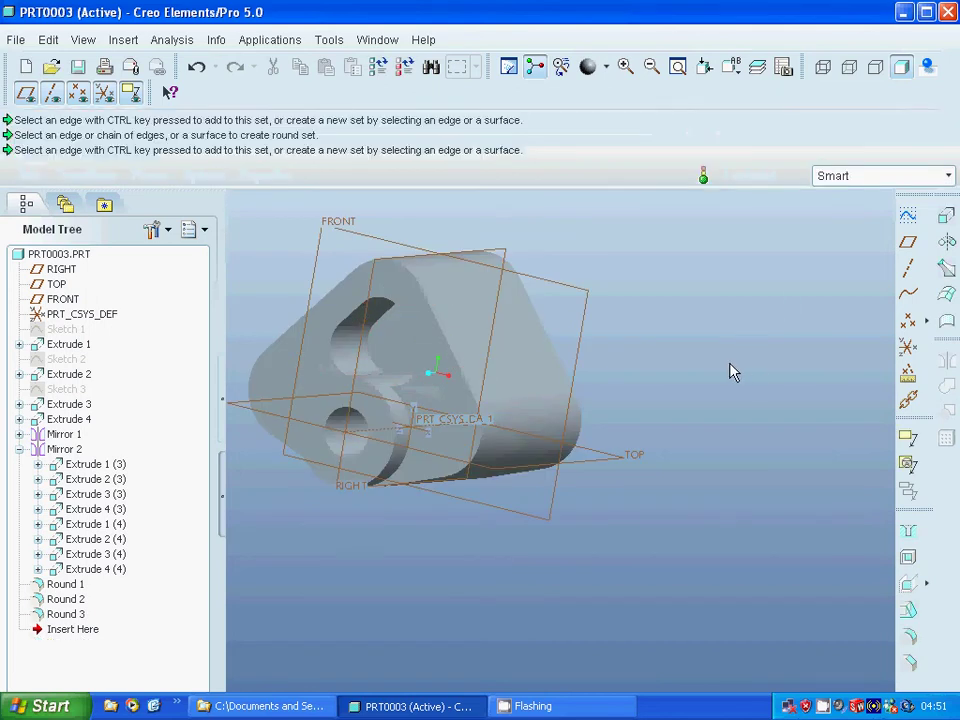
middle_click_drag(729, 369, 649, 443)
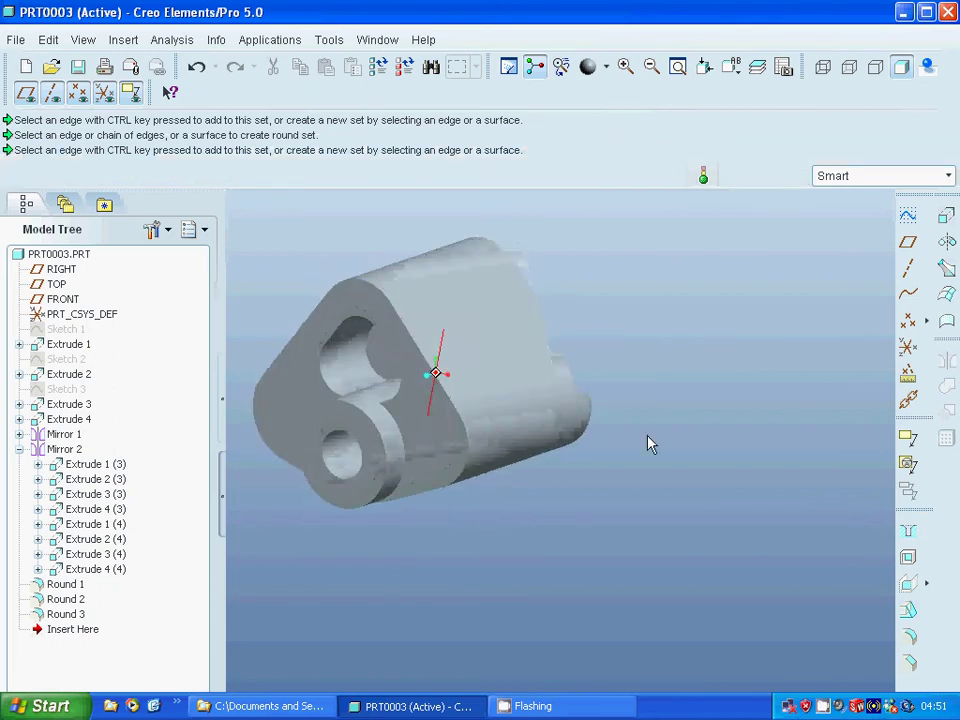
Step: Redefine Round 3 to include the apex and both lower corner edges of the triangular cut at the opposite end, with radius 30
right_click(68, 614)
left_click(137, 489)
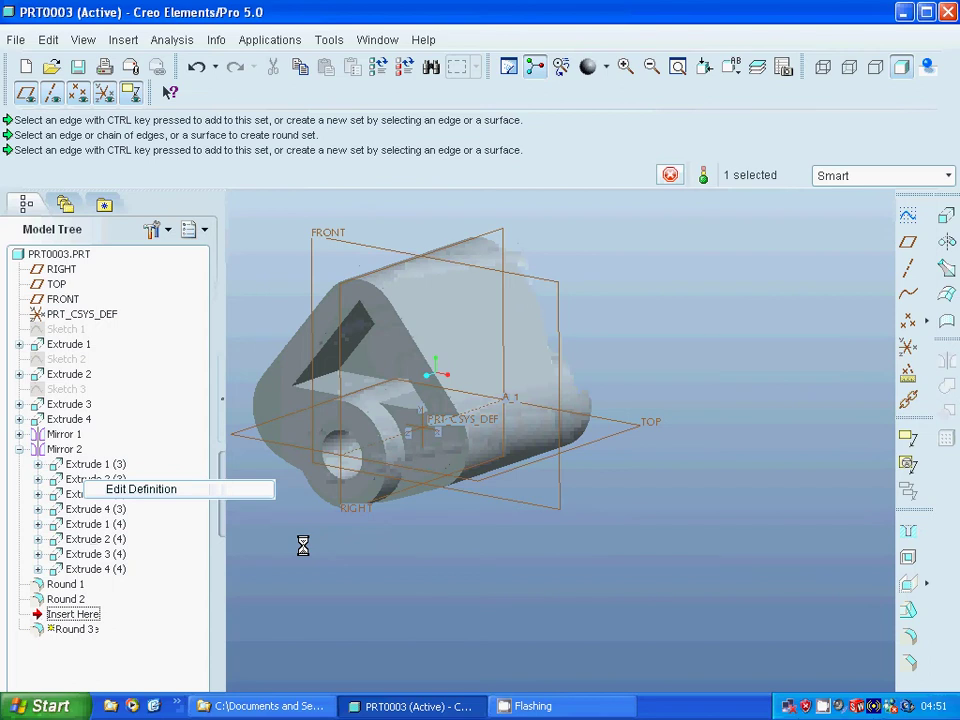
middle_click_drag(684, 551, 525, 542)
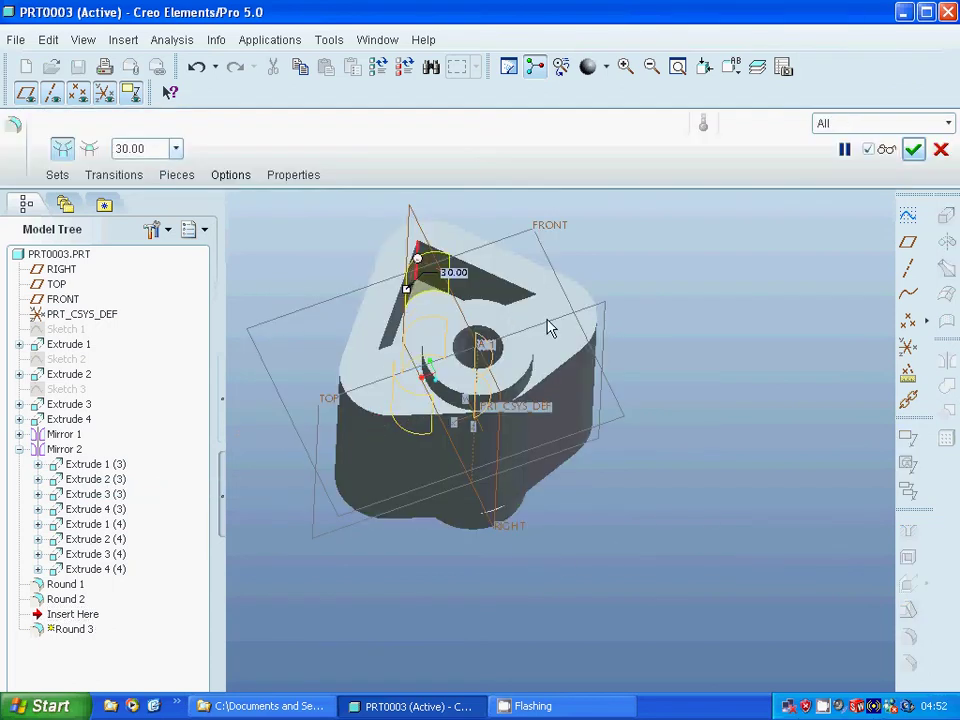
middle_click_drag(724, 358, 747, 382)
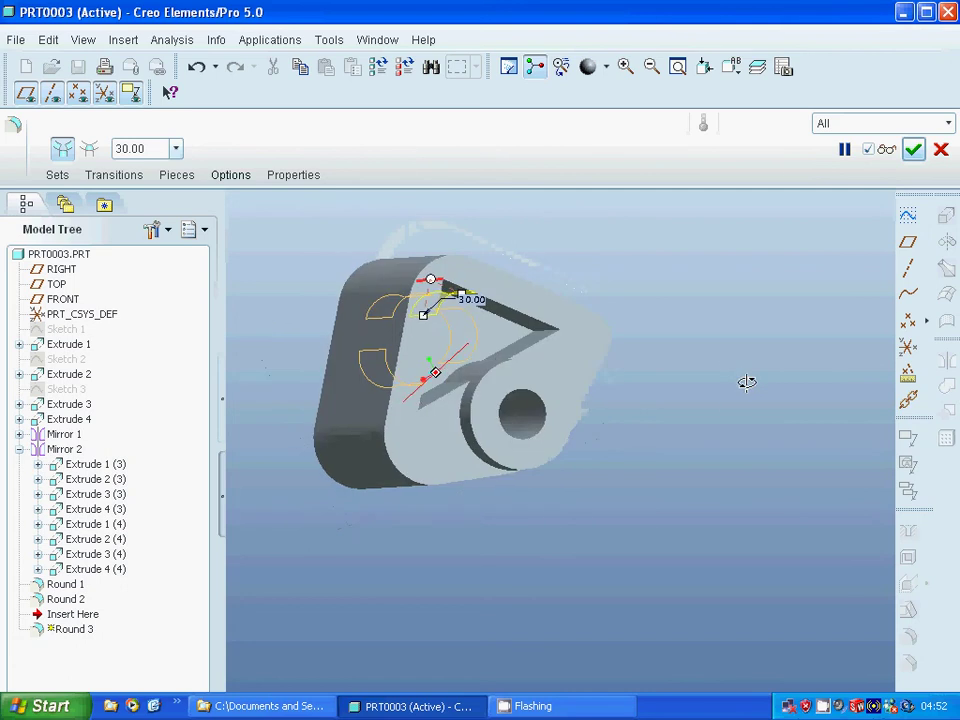
left_click(549, 339)
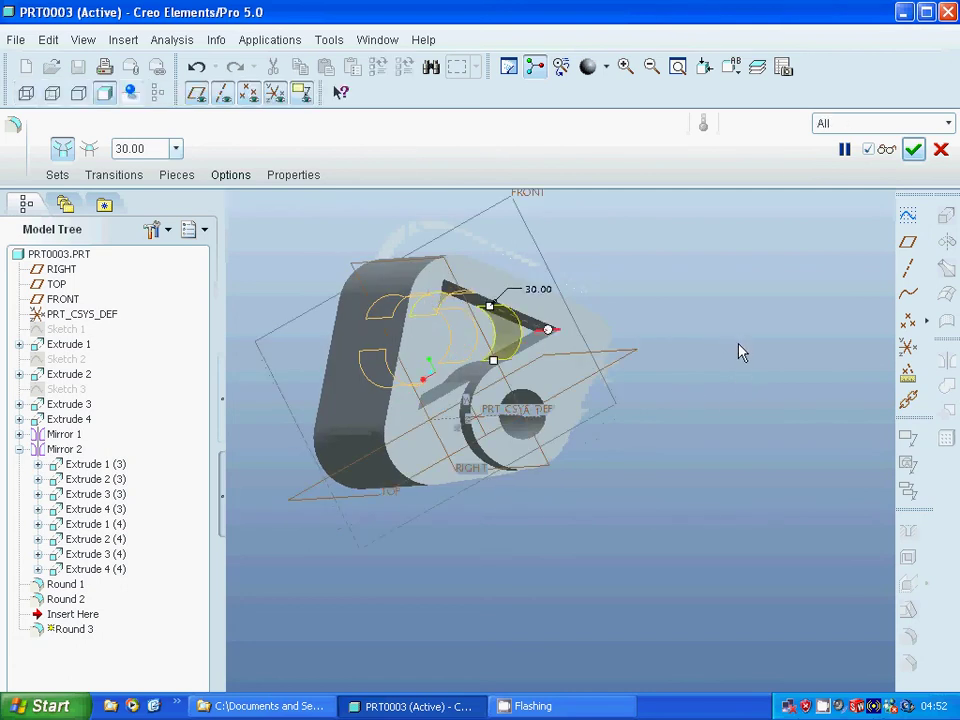
middle_click_drag(740, 352, 405, 405)
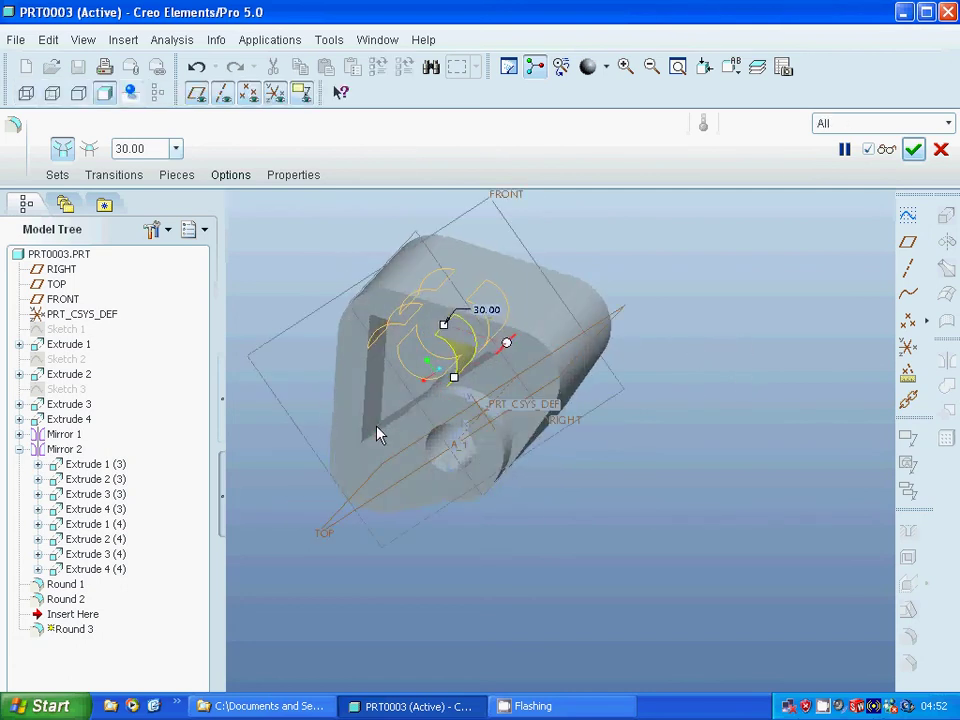
left_click(378, 431)
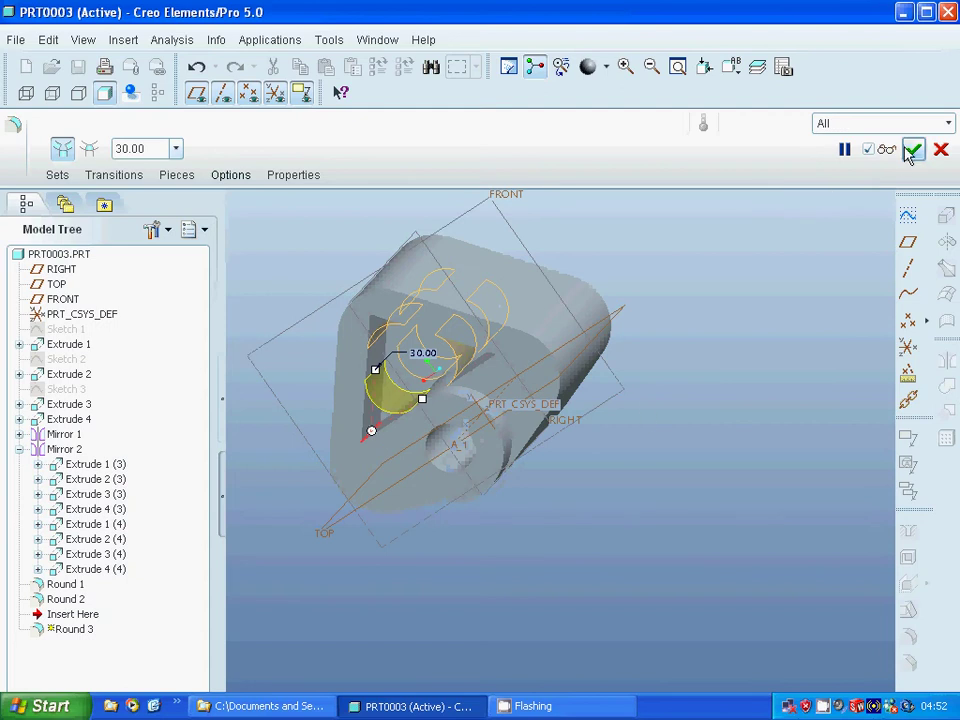
left_click(912, 149)
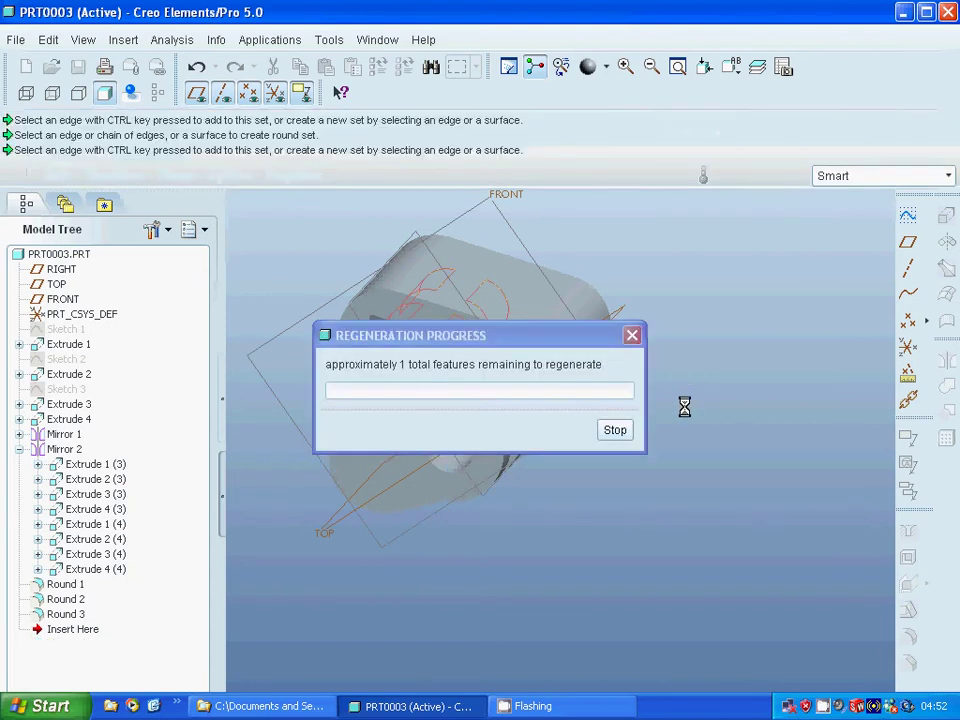
Step: Hide the datum planes and coordinate systems in the part view
middle_click_drag(660, 460, 712, 468)
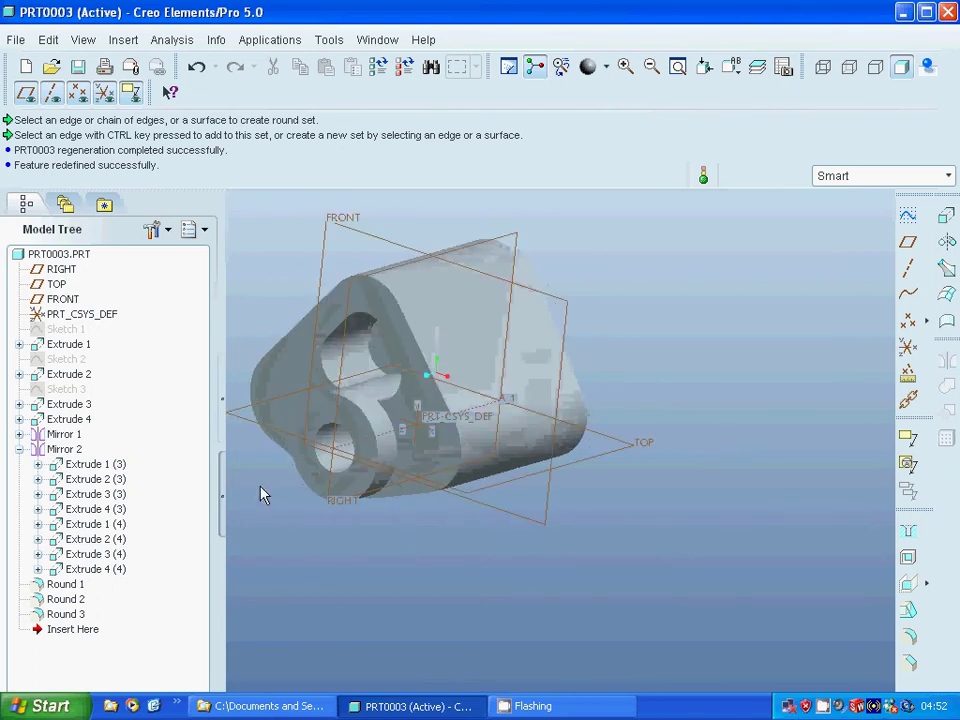
left_click(26, 93)
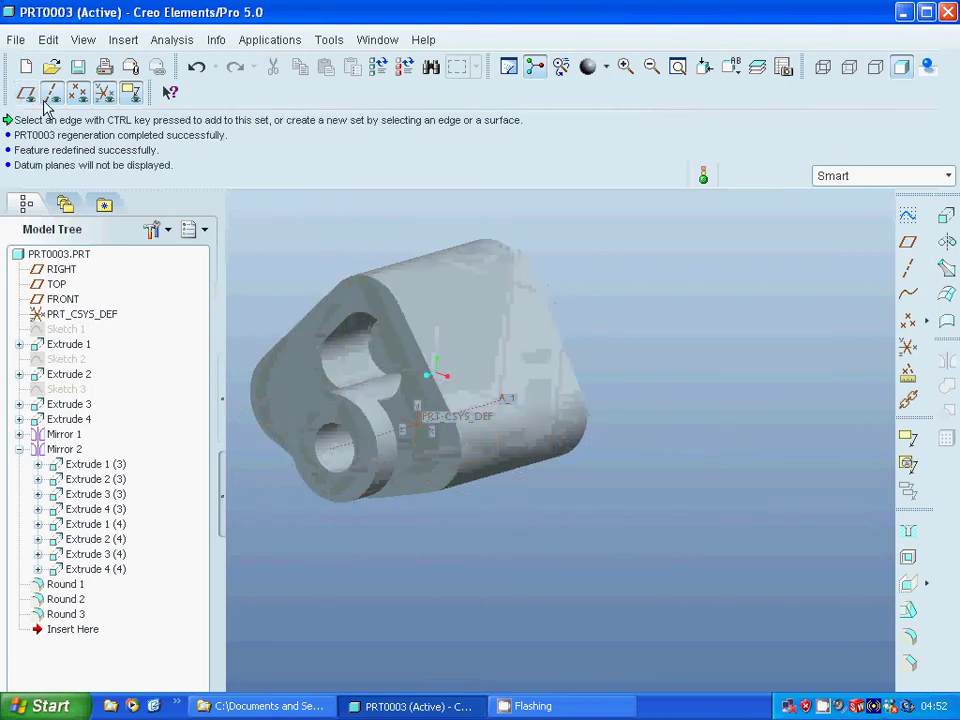
left_click(104, 93)
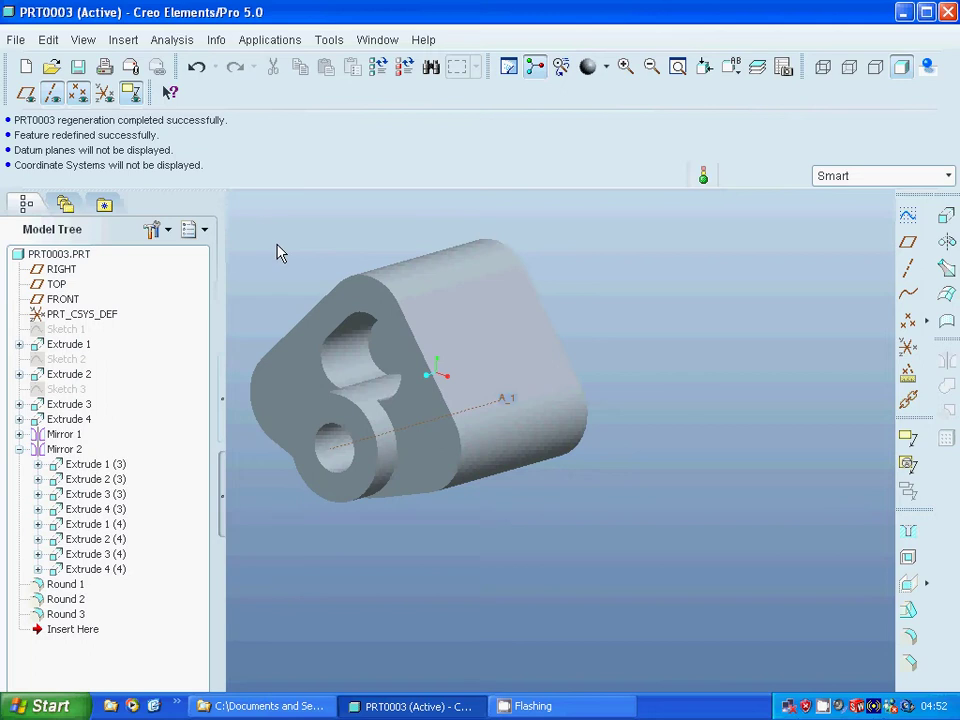
Step: Create a new drawing of PRT0003 named drw0002 using the a4_drawing template
left_click(26, 66)
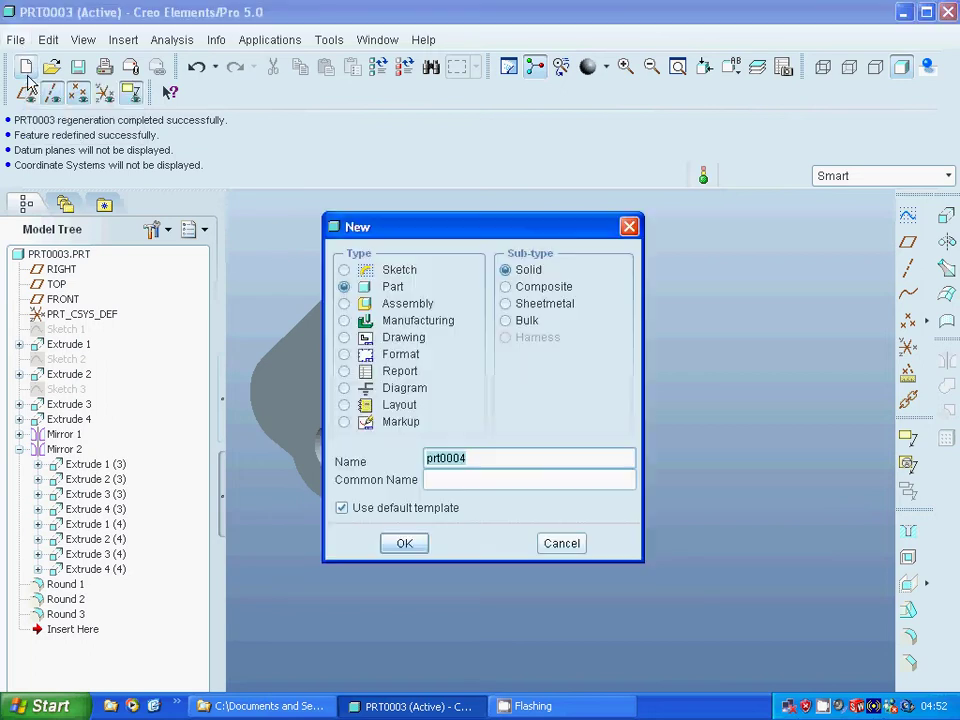
left_click(392, 340)
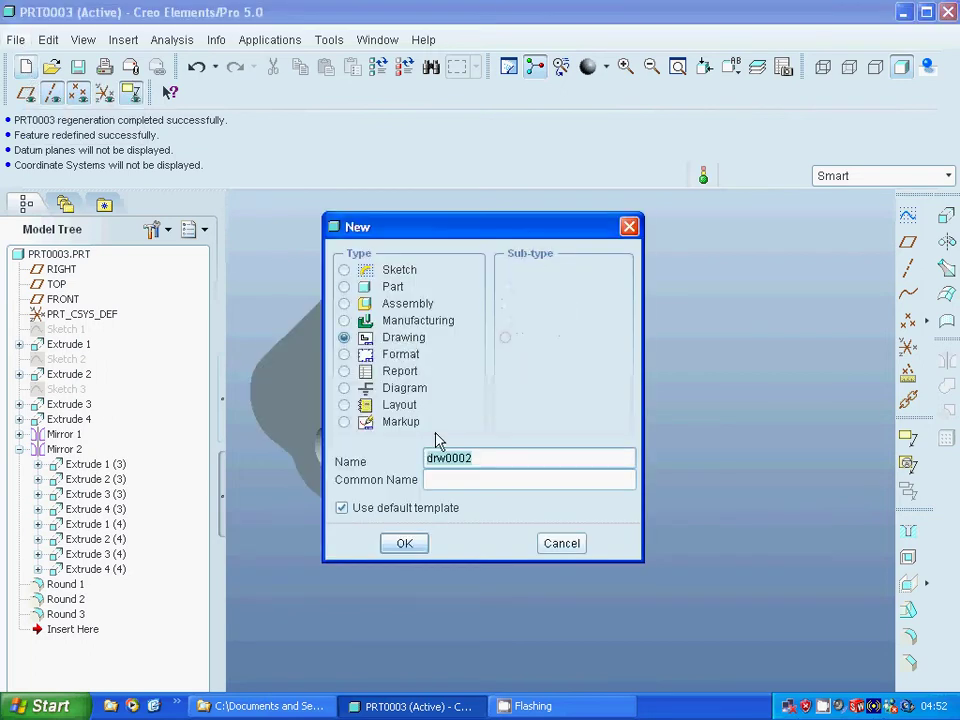
left_click(405, 542)
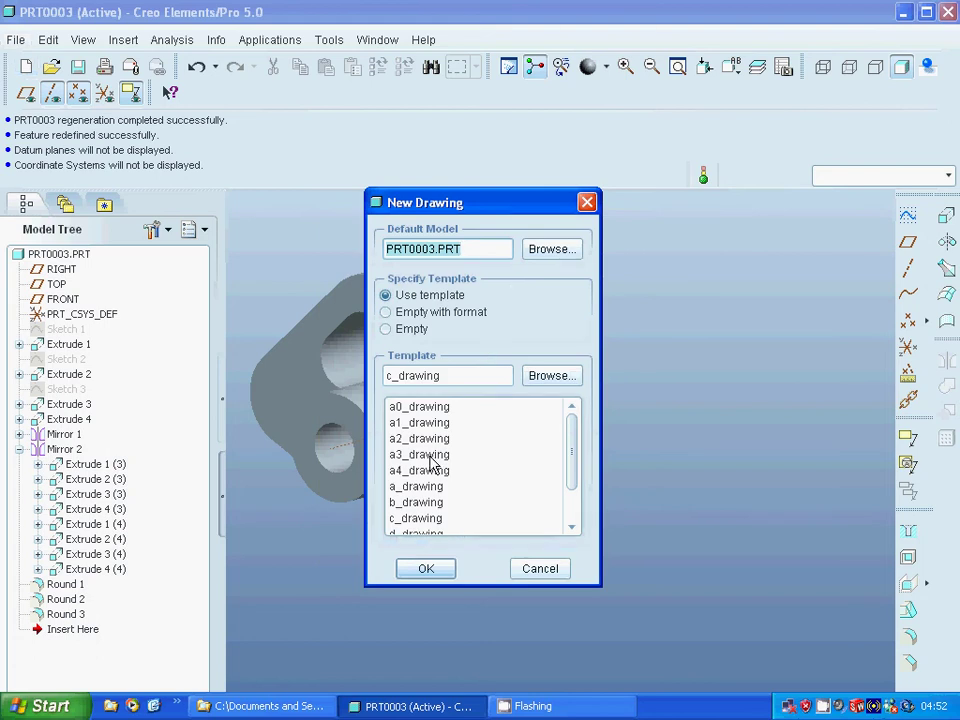
left_click(430, 469)
left_click(426, 568)
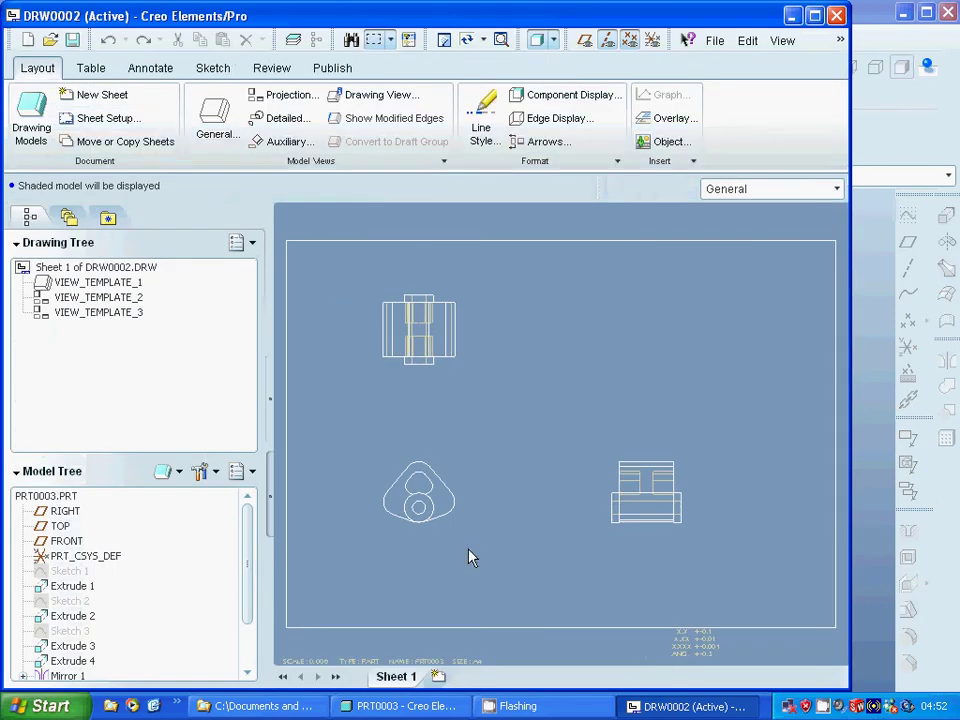
Step: Show selected model dimensions on the front view, including the R50 and R30 radii, Ø110 and Ø50 diameters, 50 height, and 70° and 40° angles
left_click(447, 505)
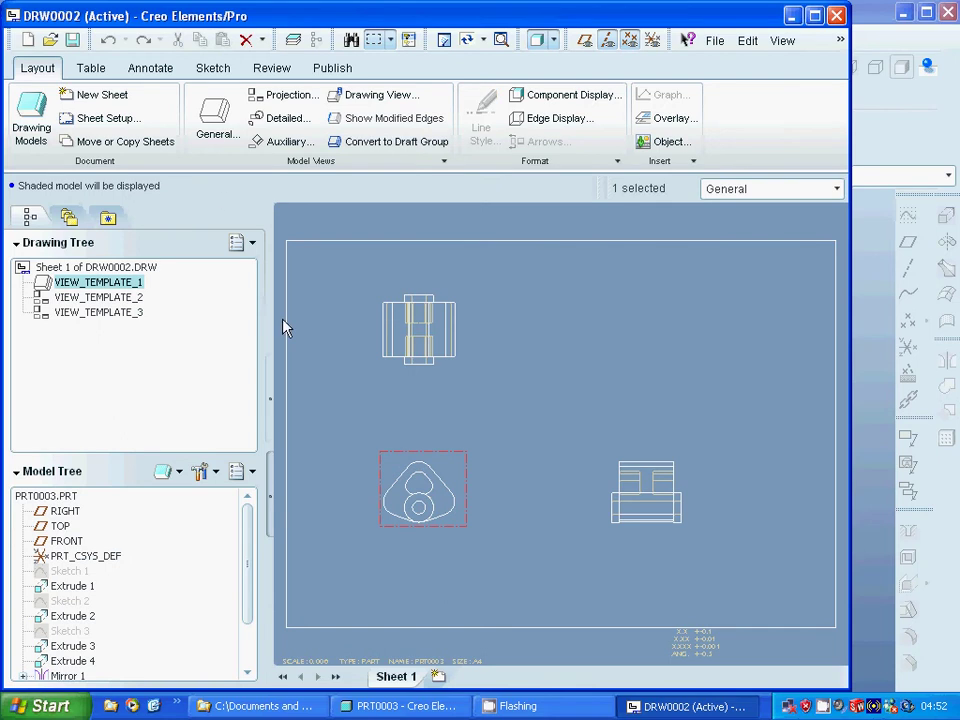
left_click(137, 70)
left_click(275, 115)
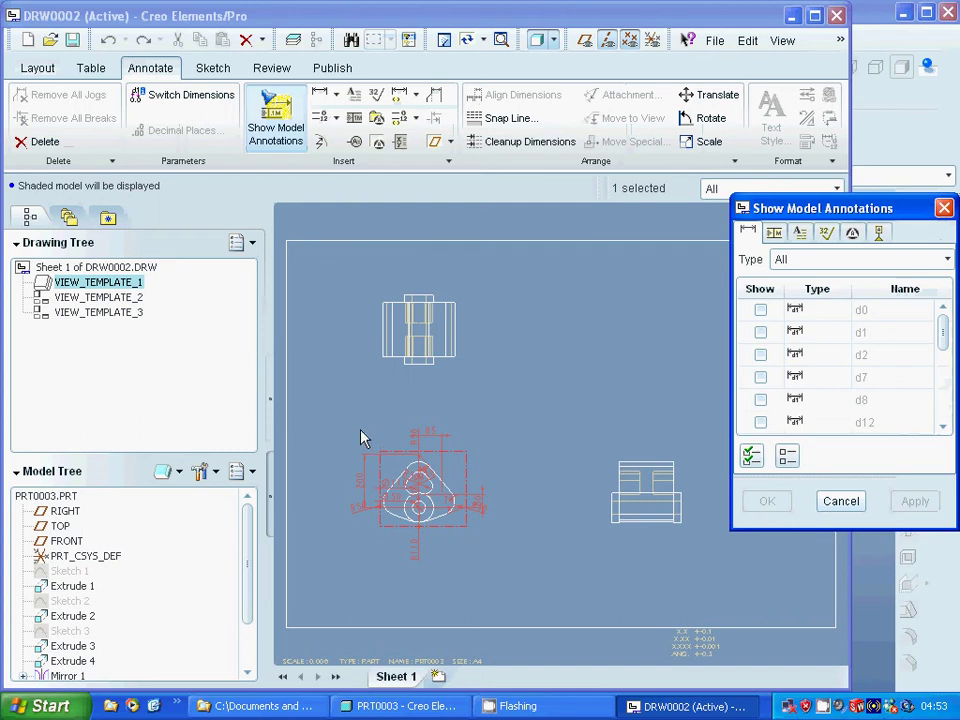
left_click(358, 510)
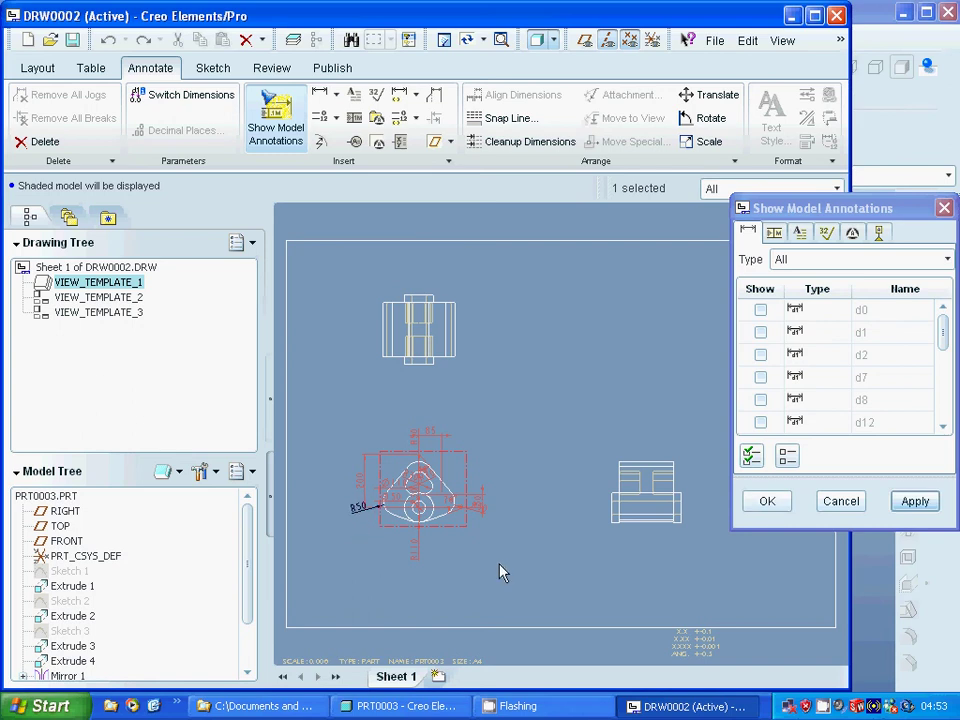
left_click(481, 507)
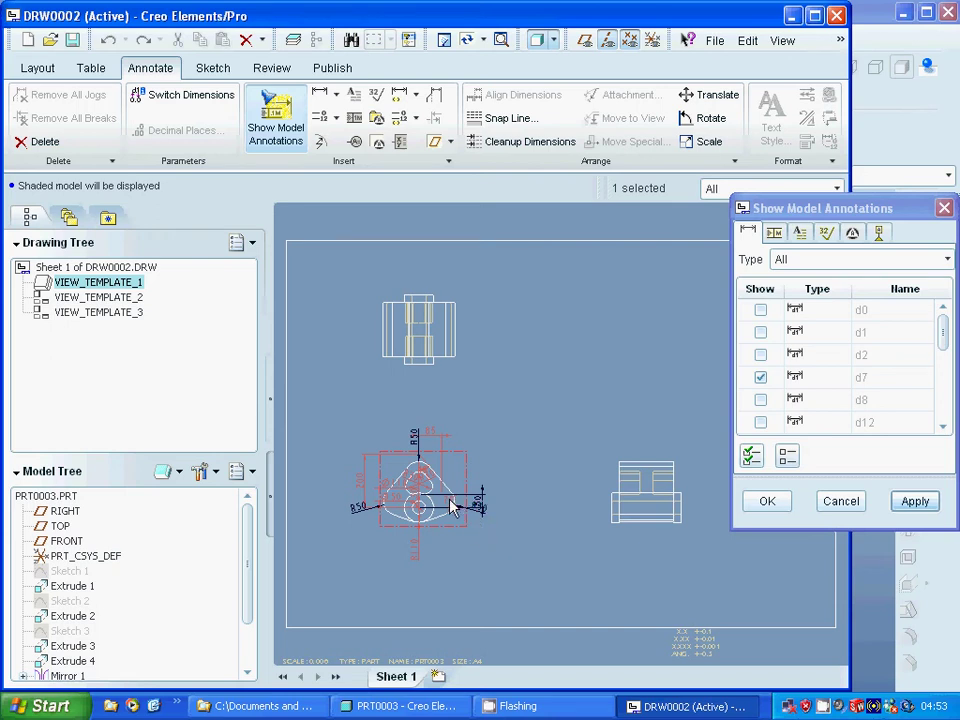
left_click(453, 507)
left_click(400, 489)
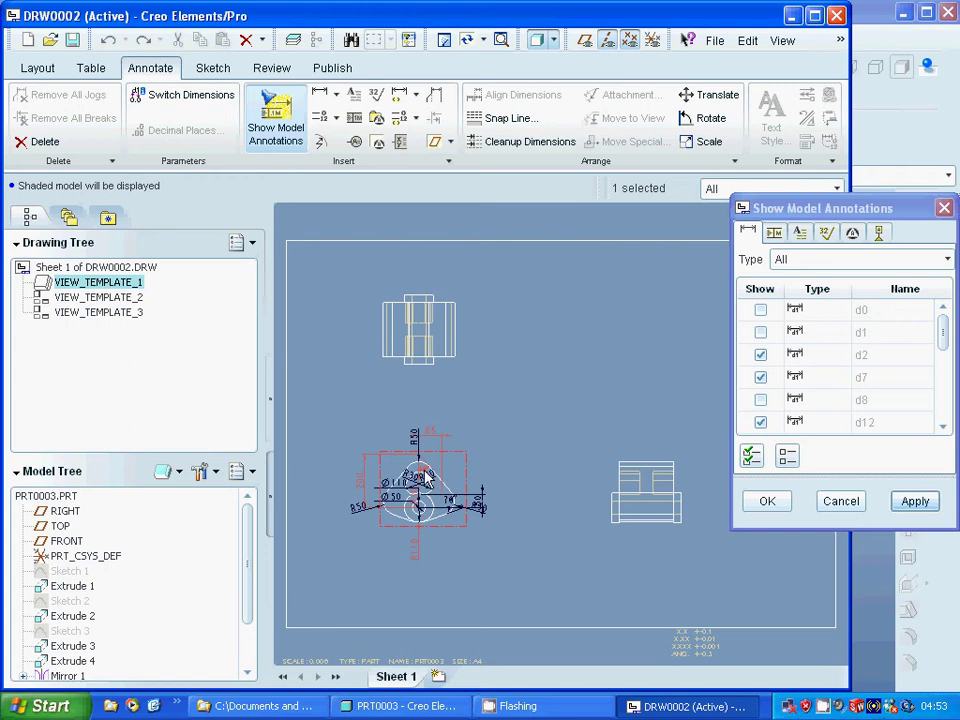
left_click(427, 478)
left_click(766, 501)
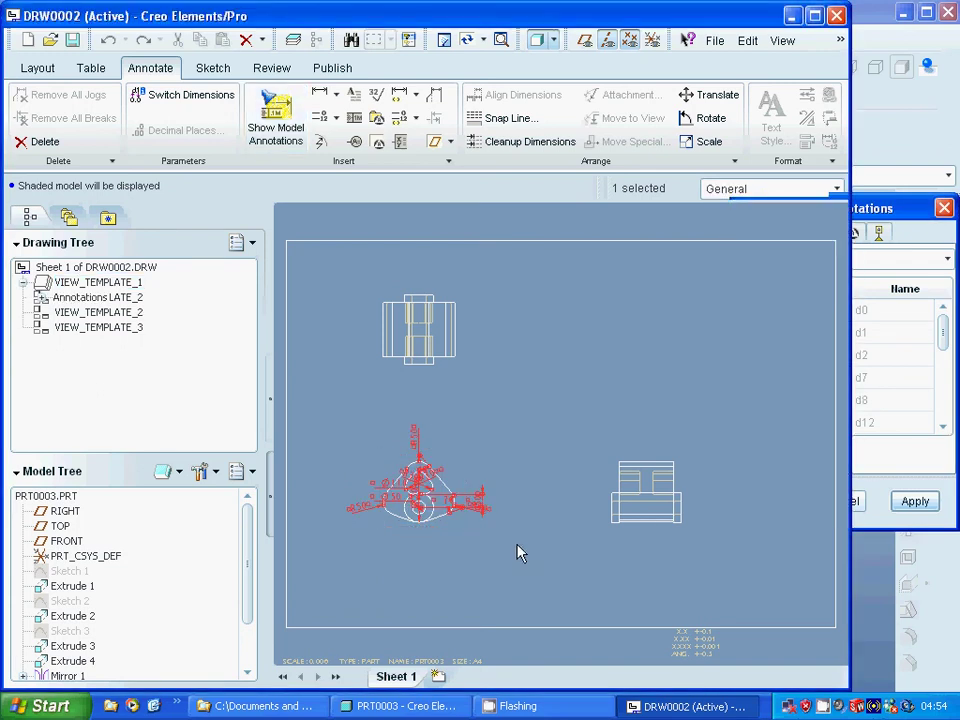
Step: Move the two lower-corner R50 dimensions and the vertical 50 dimension outward, clear of the front view
left_click(300, 548)
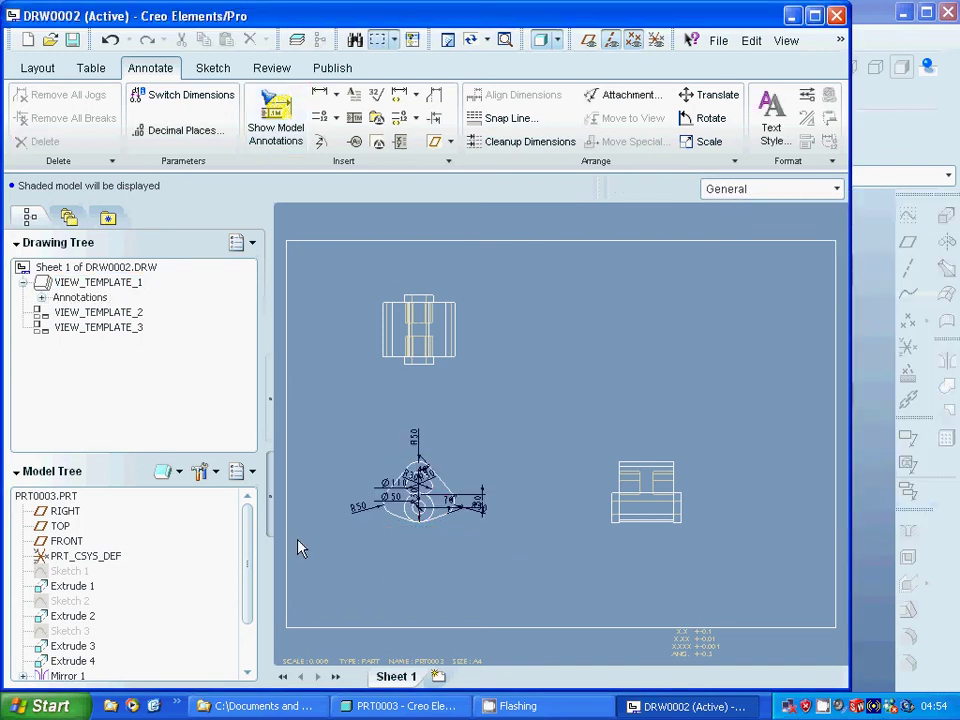
left_click(359, 512)
left_click_drag(364, 510, 319, 535)
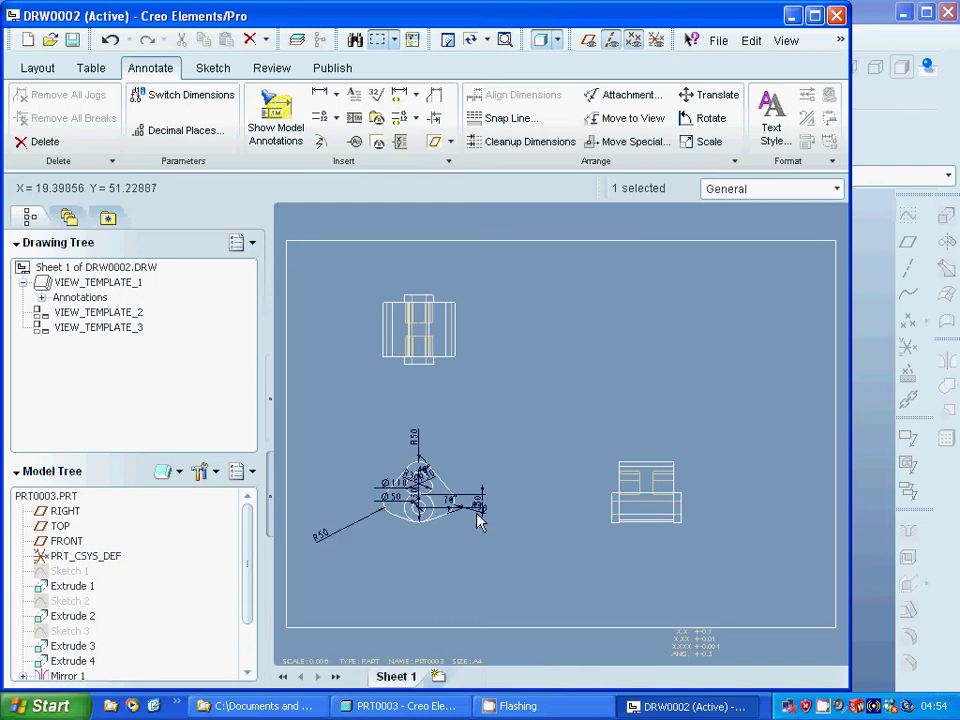
left_click(480, 513)
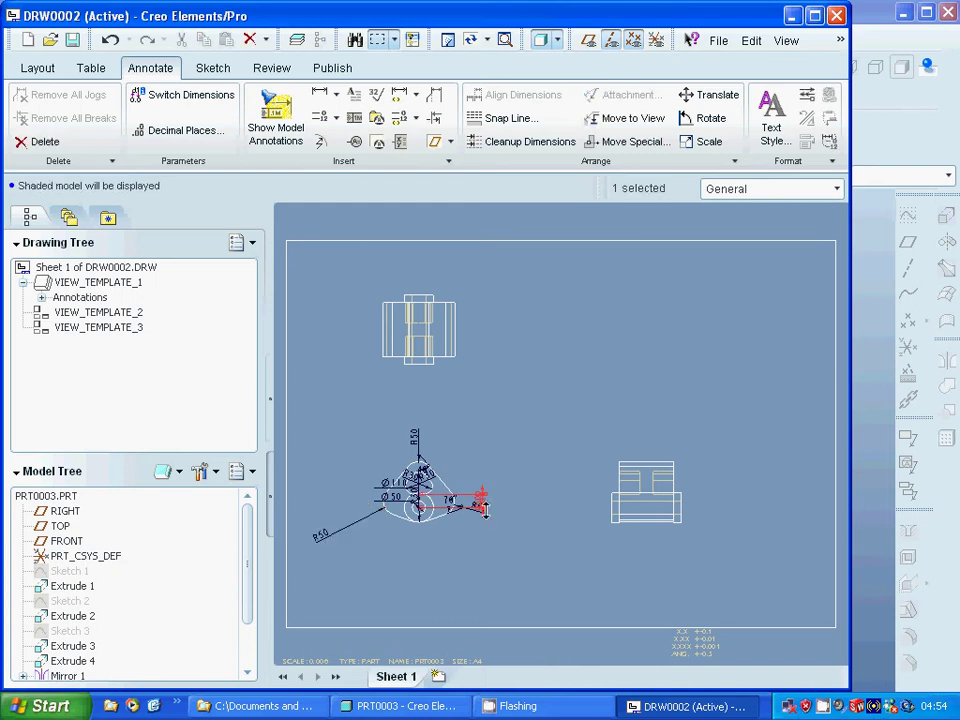
left_click_drag(479, 502, 506, 529)
left_click(479, 517)
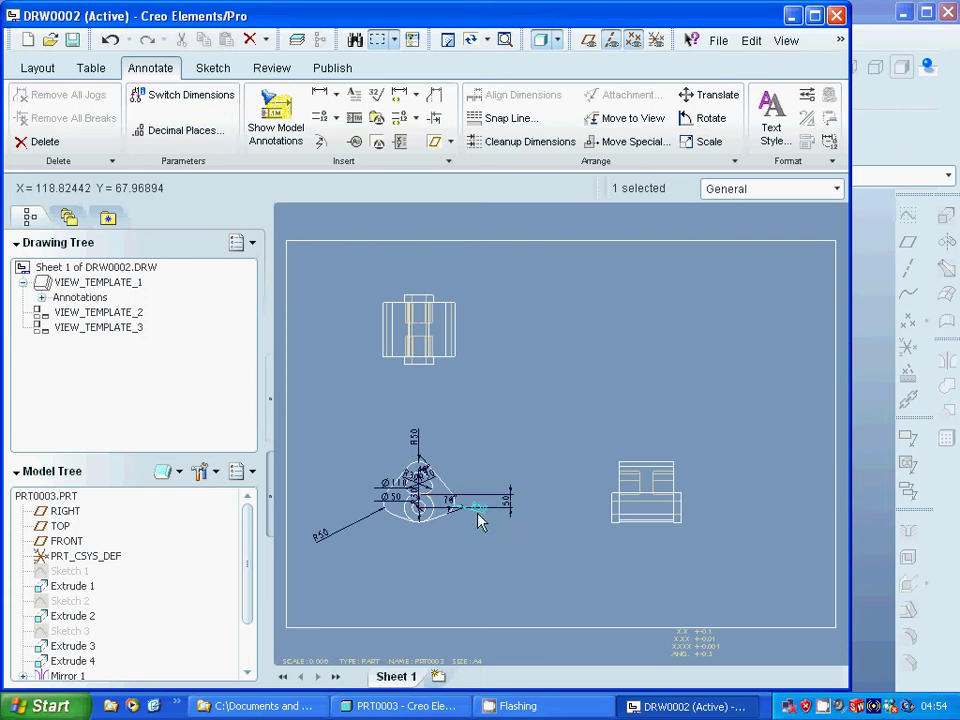
left_click(480, 511)
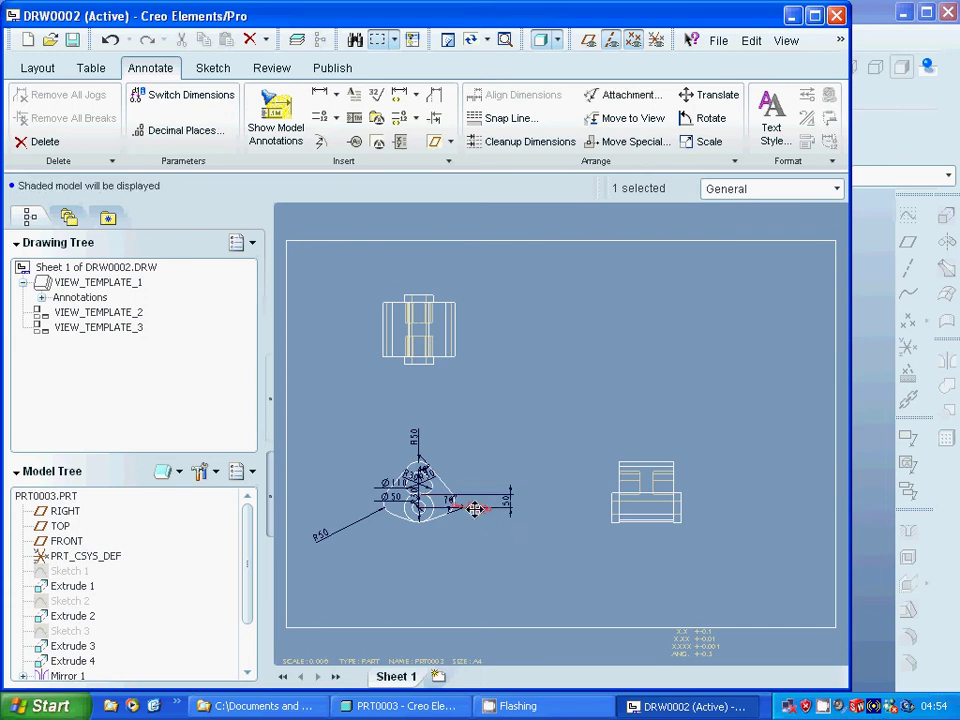
left_click_drag(475, 509, 500, 541)
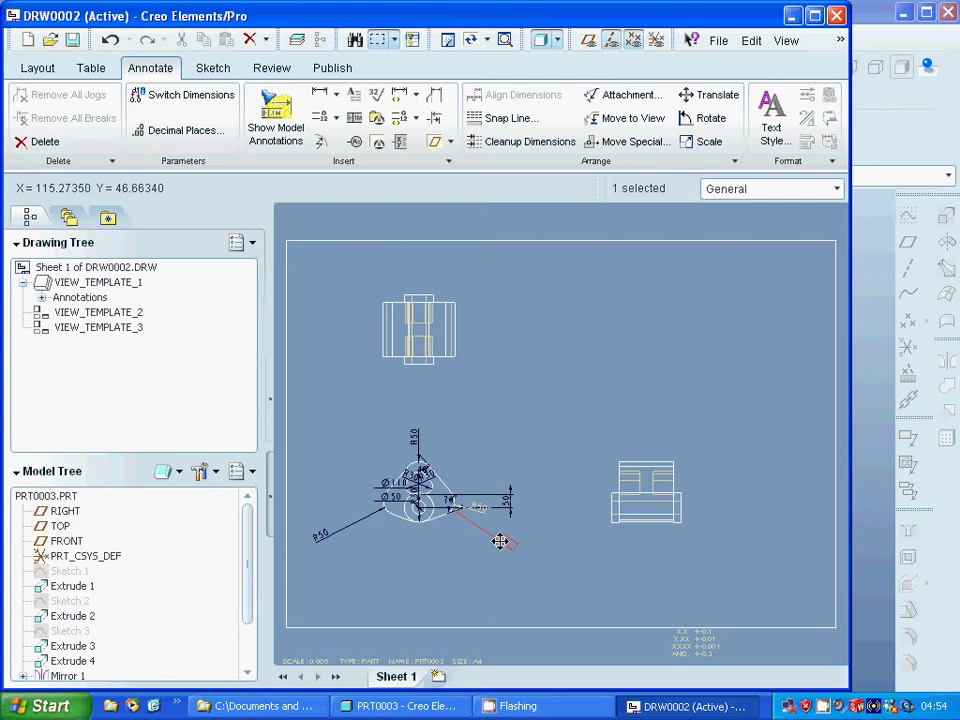
left_click(469, 546)
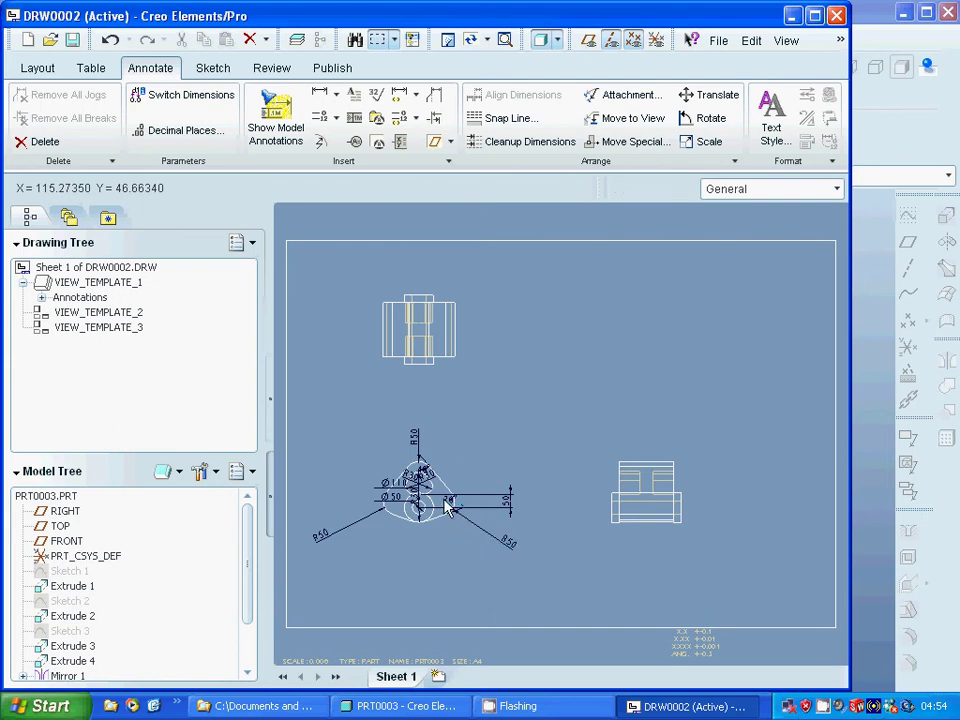
Step: Reposition the 70° angle to the opposite side of the front view and move the apex R50 dimension up and outward
left_click(449, 499)
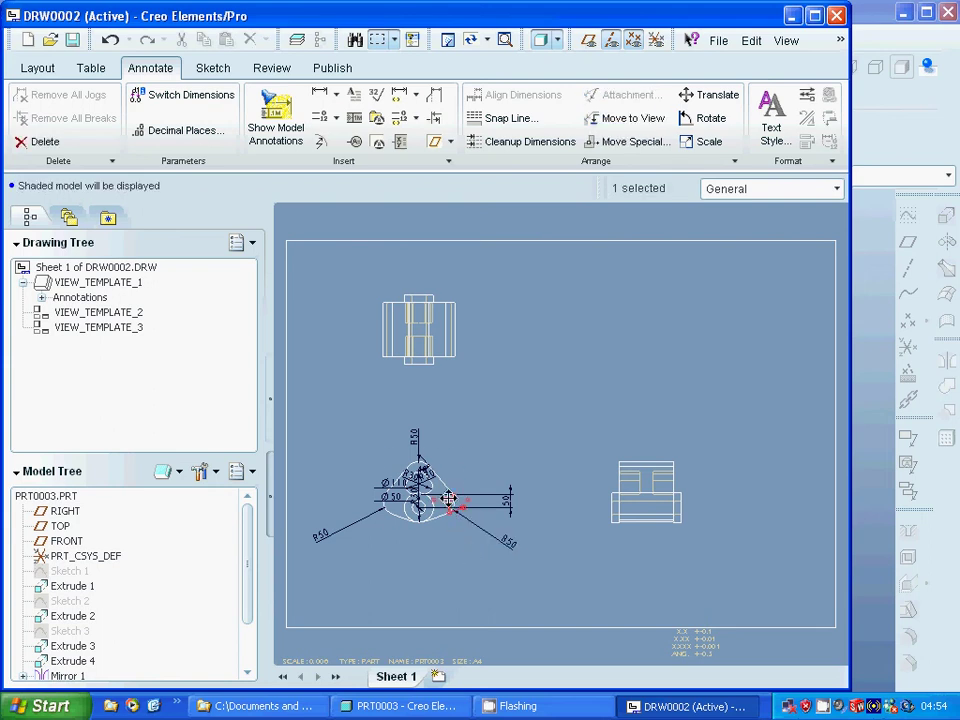
left_click_drag(449, 499, 385, 532)
left_click(443, 564)
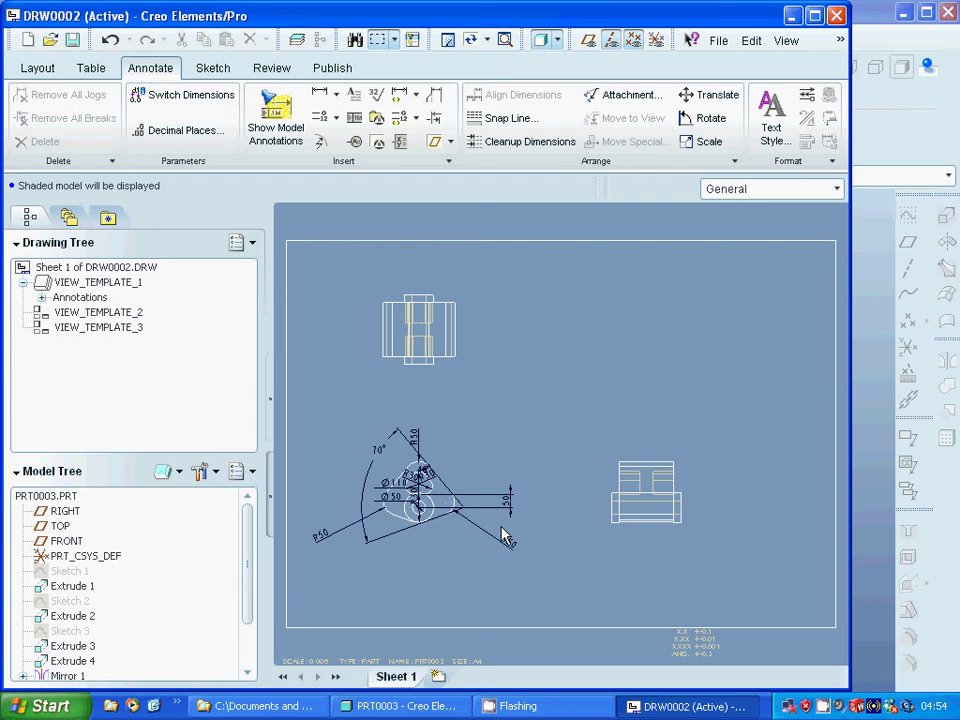
left_click(418, 440)
left_click_drag(420, 437, 442, 414)
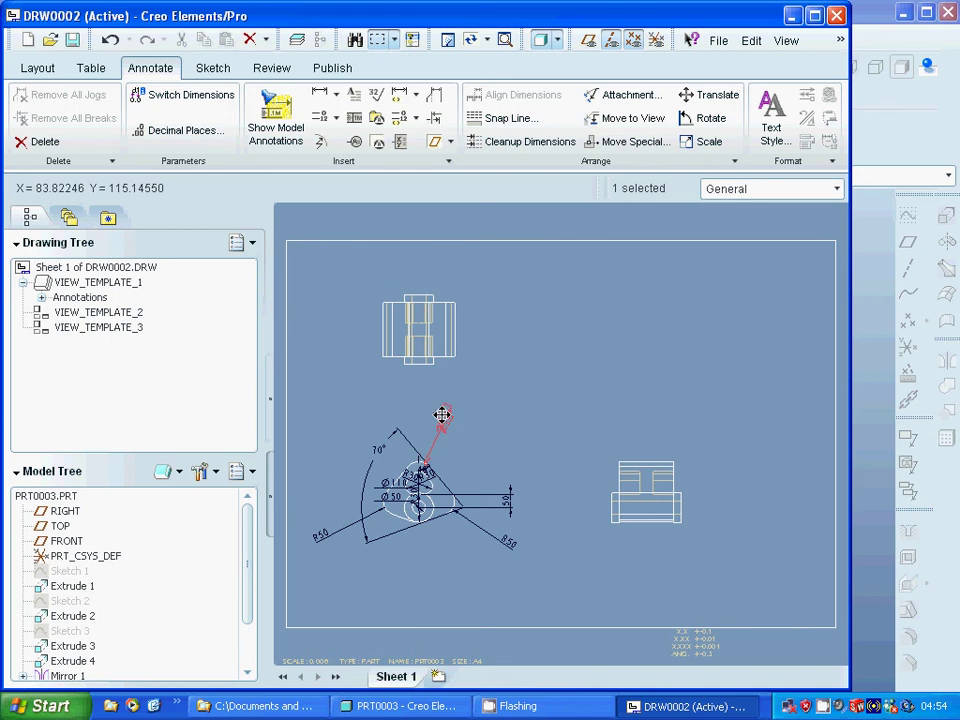
left_click(450, 490)
Step: Move the 40° angle dimension from the apex to clear space below the front view
left_click(424, 472)
left_click_drag(426, 468, 523, 585)
left_click(521, 590)
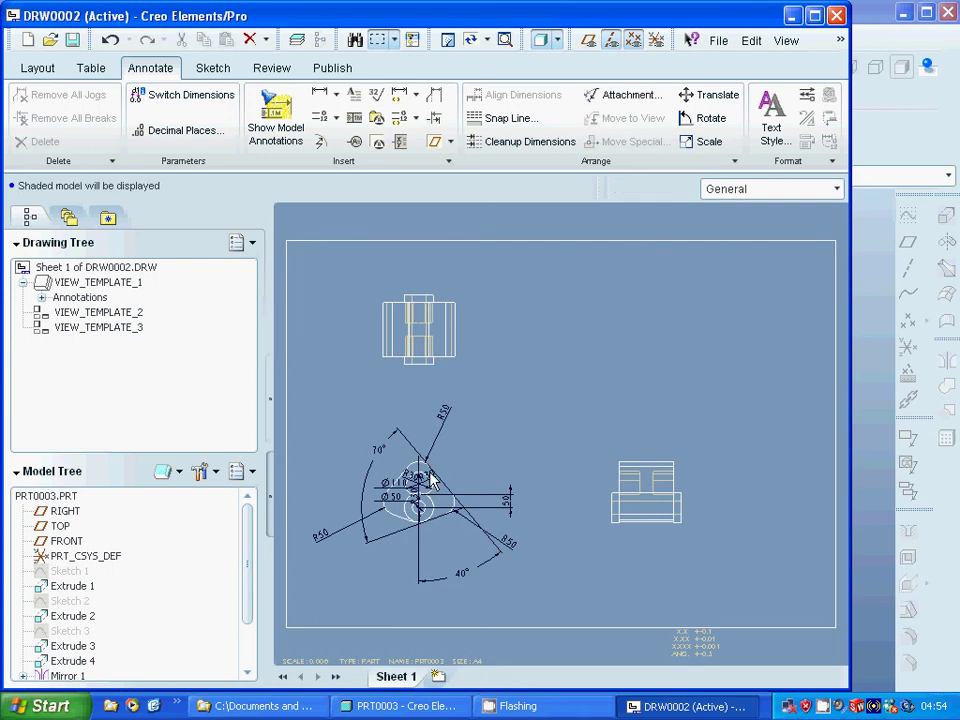
left_click(430, 478)
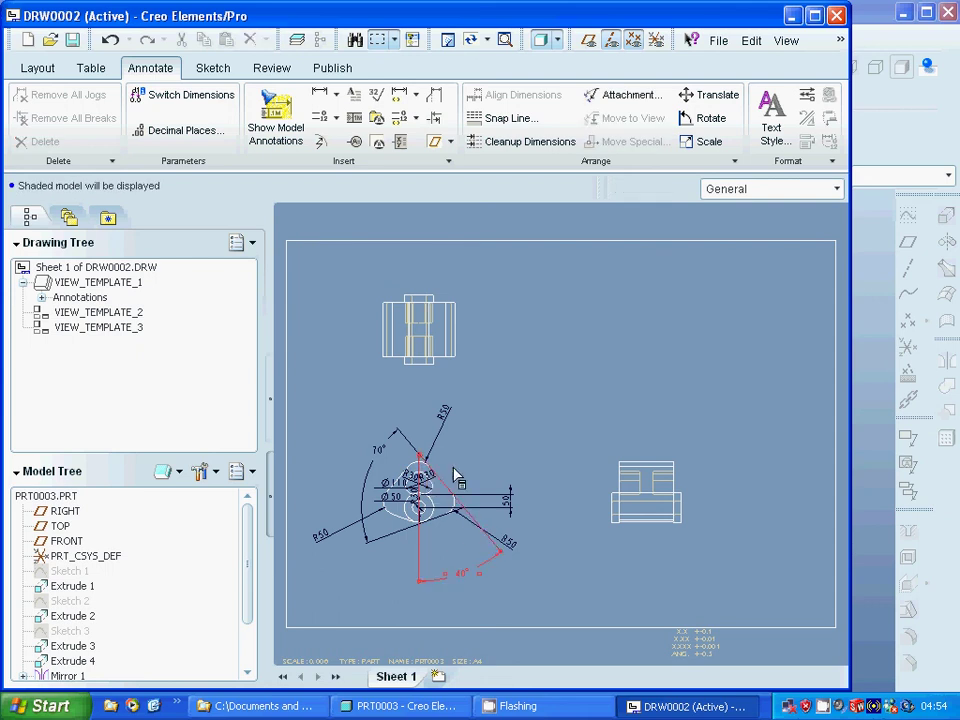
left_click(463, 470)
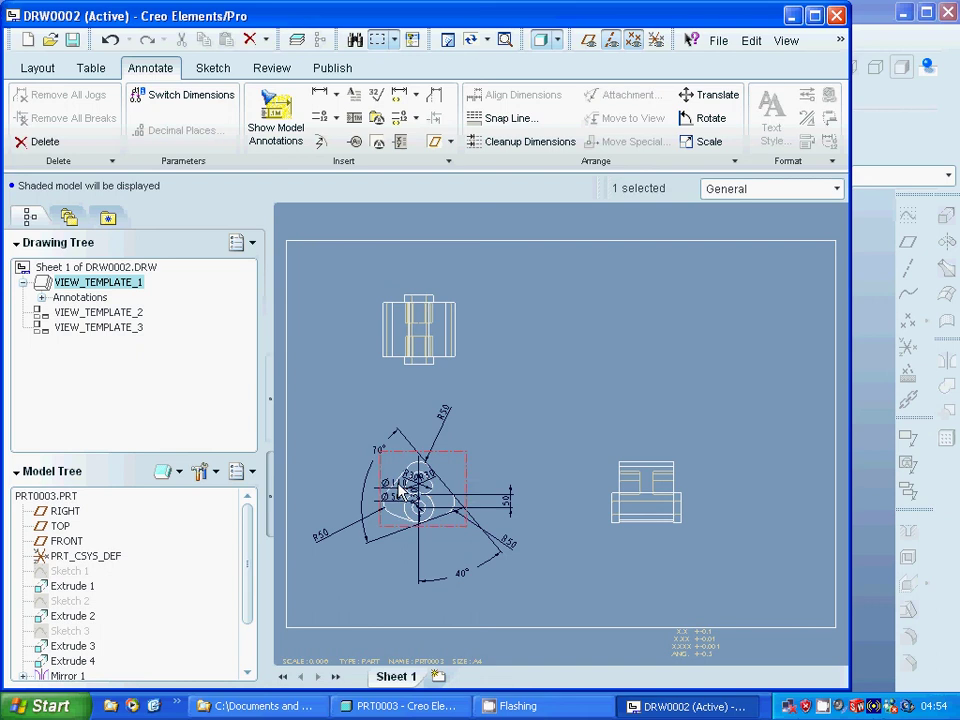
left_click(525, 459)
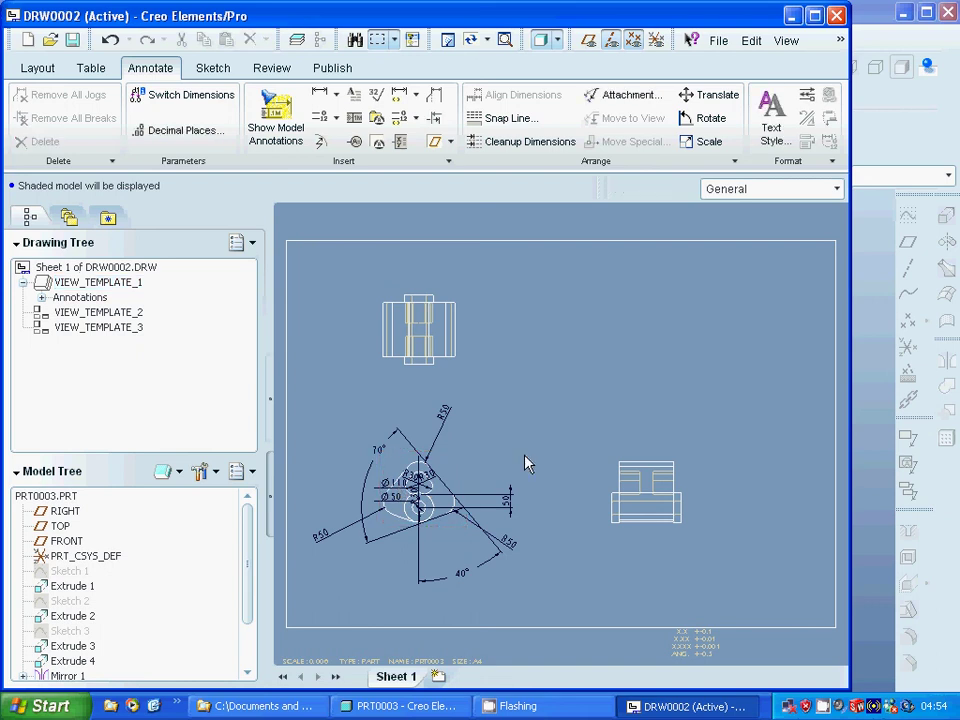
Step: Place the boss's Ø110 dimension below the front view and its bore's Ø50 dimension to the left of the view
left_click(396, 484)
left_click_drag(398, 484, 372, 564)
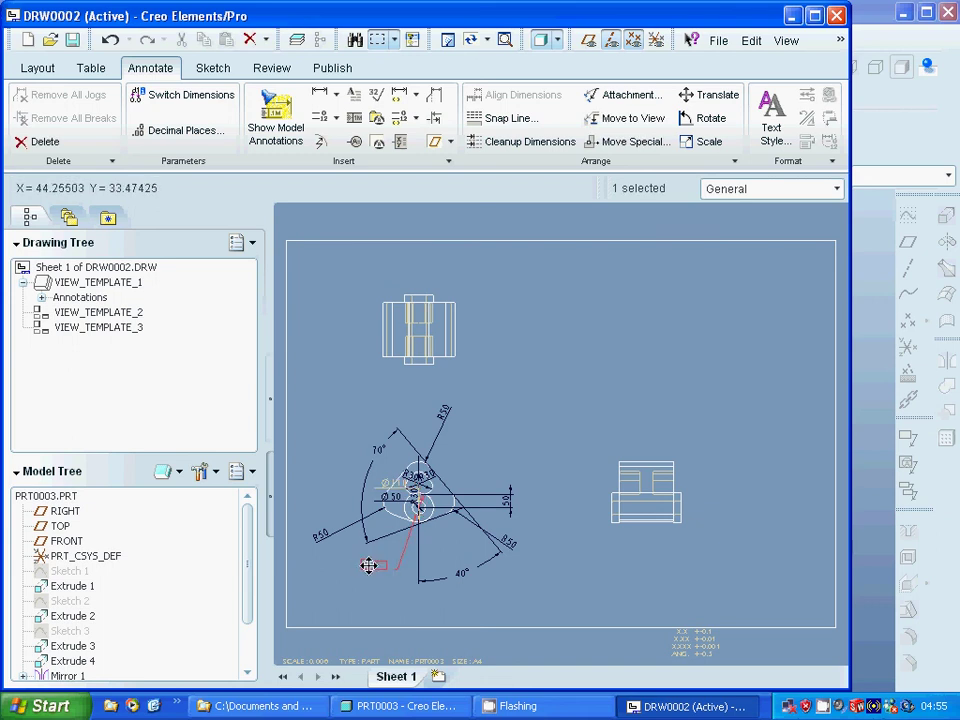
left_click(395, 498)
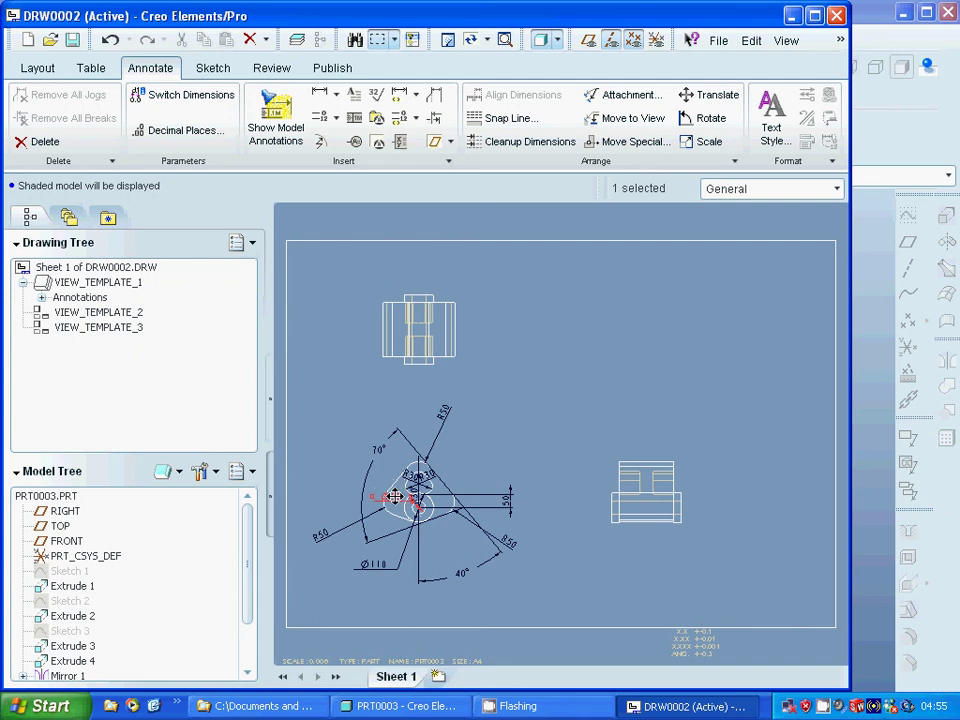
left_click_drag(395, 497, 338, 500)
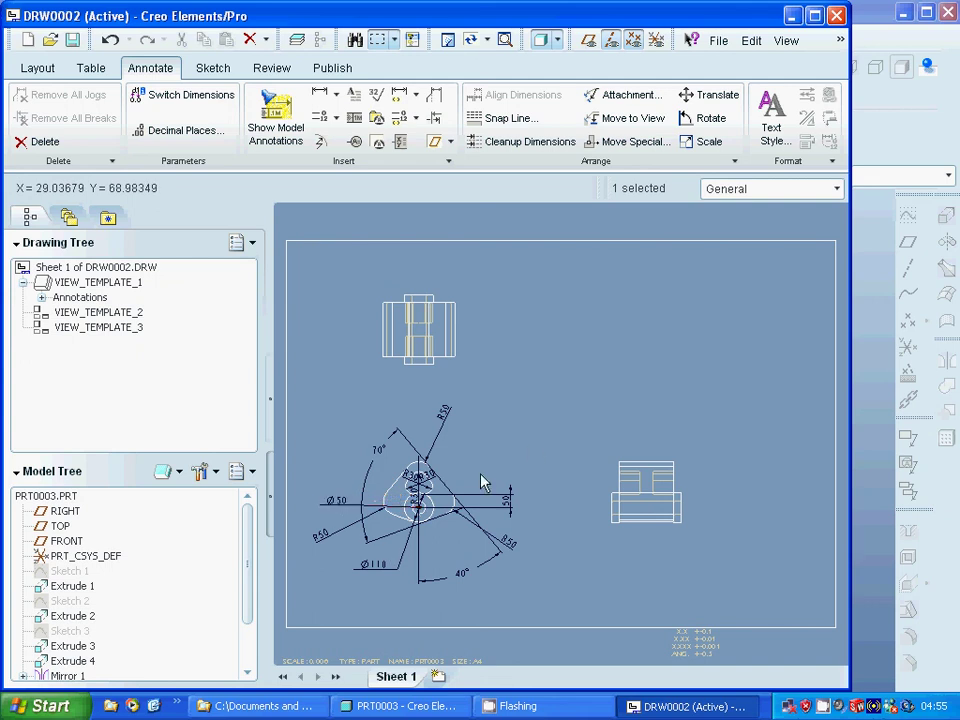
Step: Move the triangular cut's two lower-corner R30 dimensions out to opposite upper sides of the front view
left_click(428, 479)
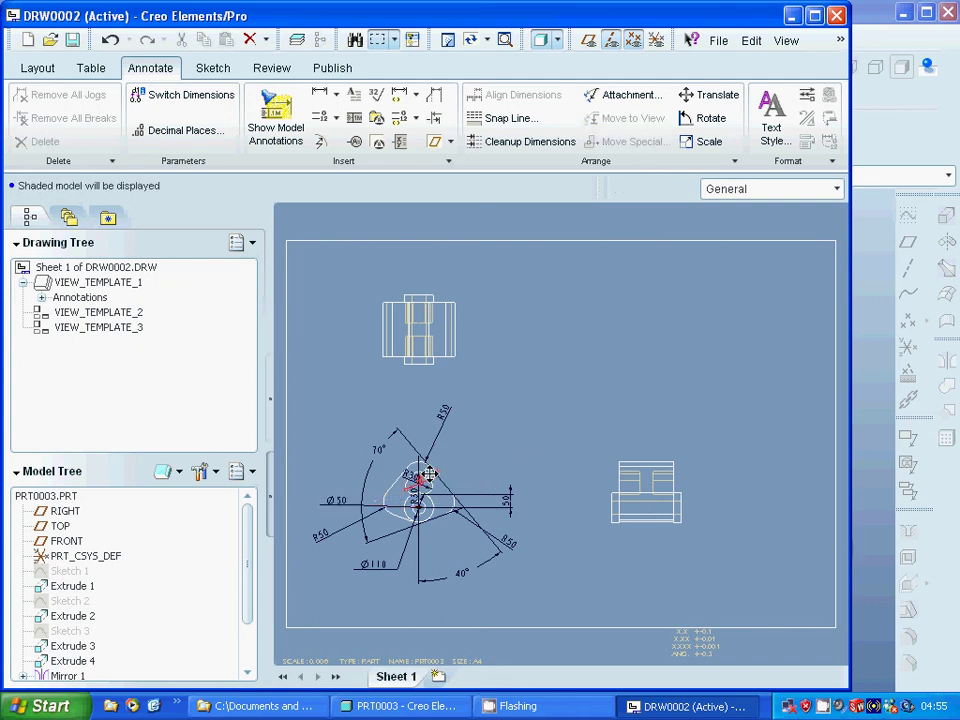
left_click_drag(428, 479, 506, 444)
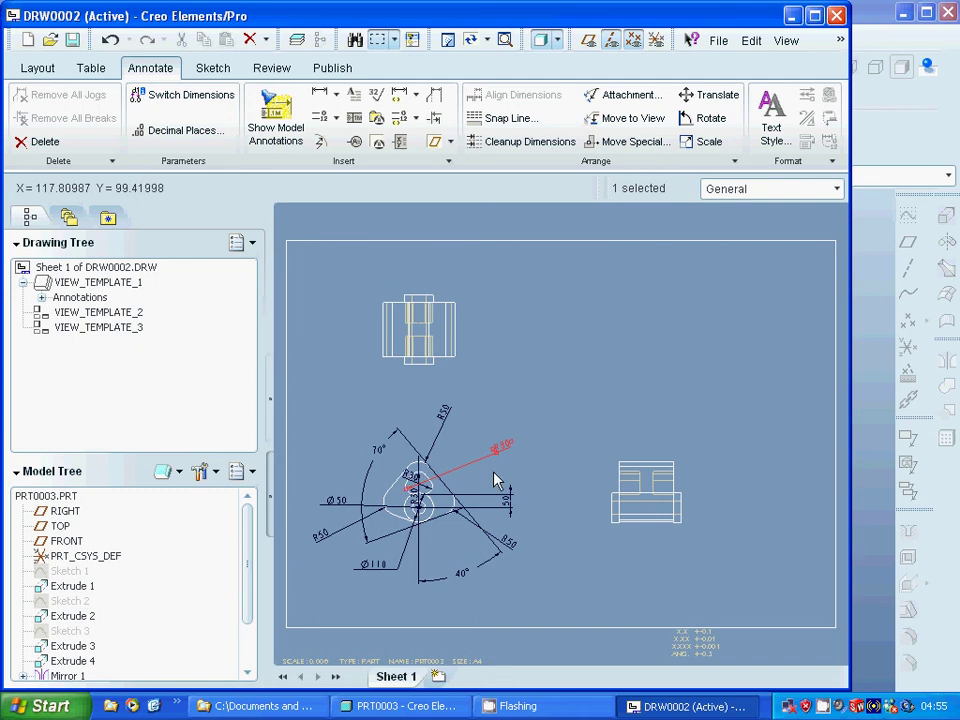
left_click(485, 484)
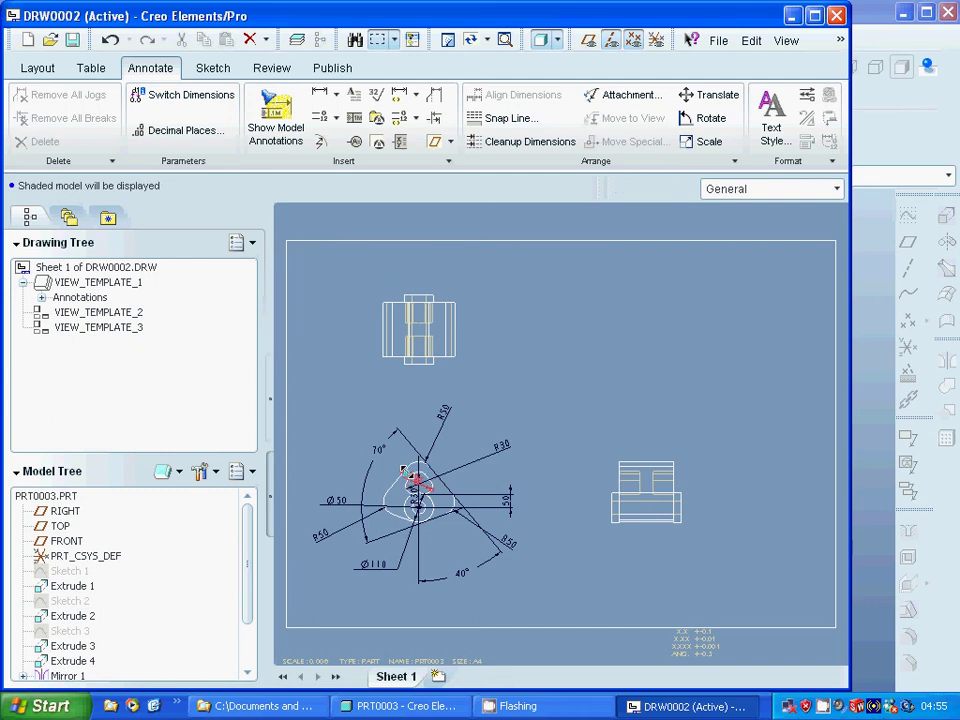
left_click(410, 480)
left_click_drag(404, 470, 345, 435)
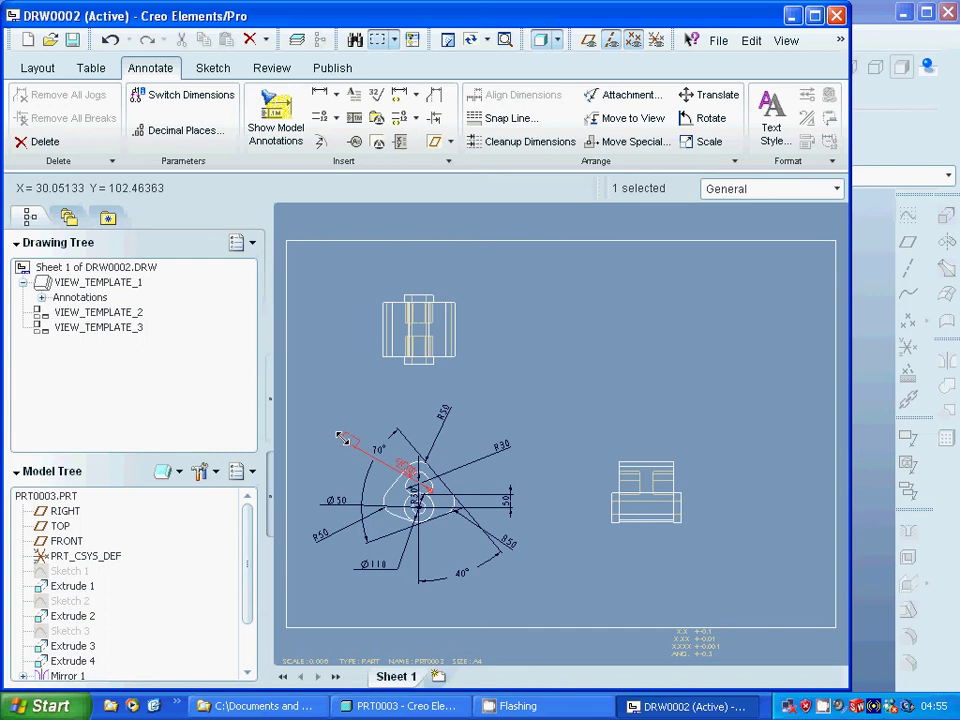
left_click(530, 395)
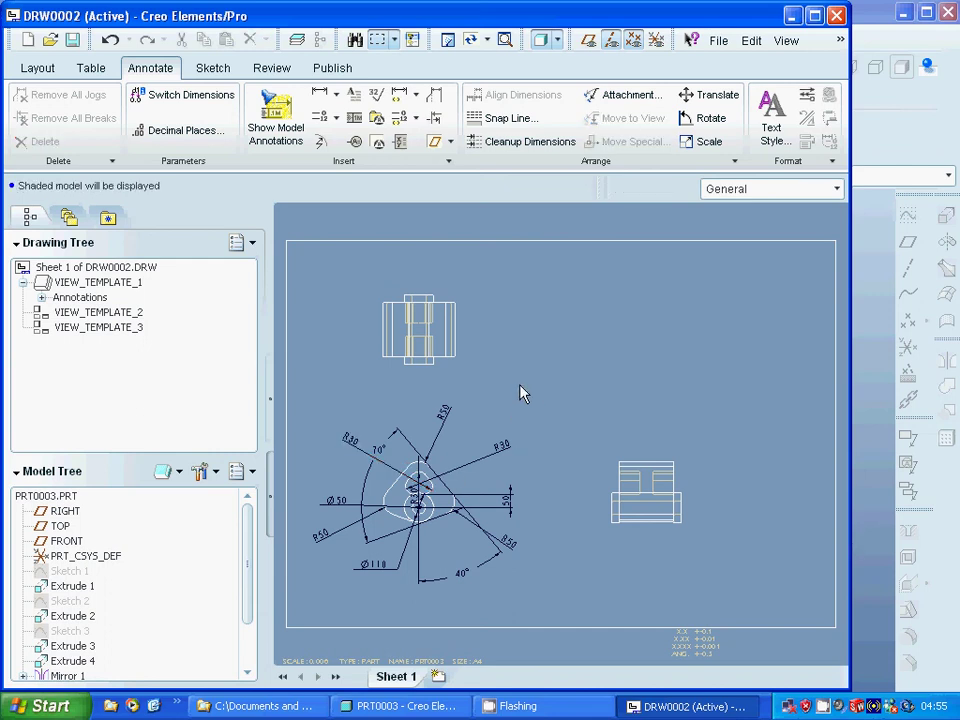
Step: Show all four model dimensions (85, 130, 100 and 75) on the projected view above the front view
left_click(418, 347)
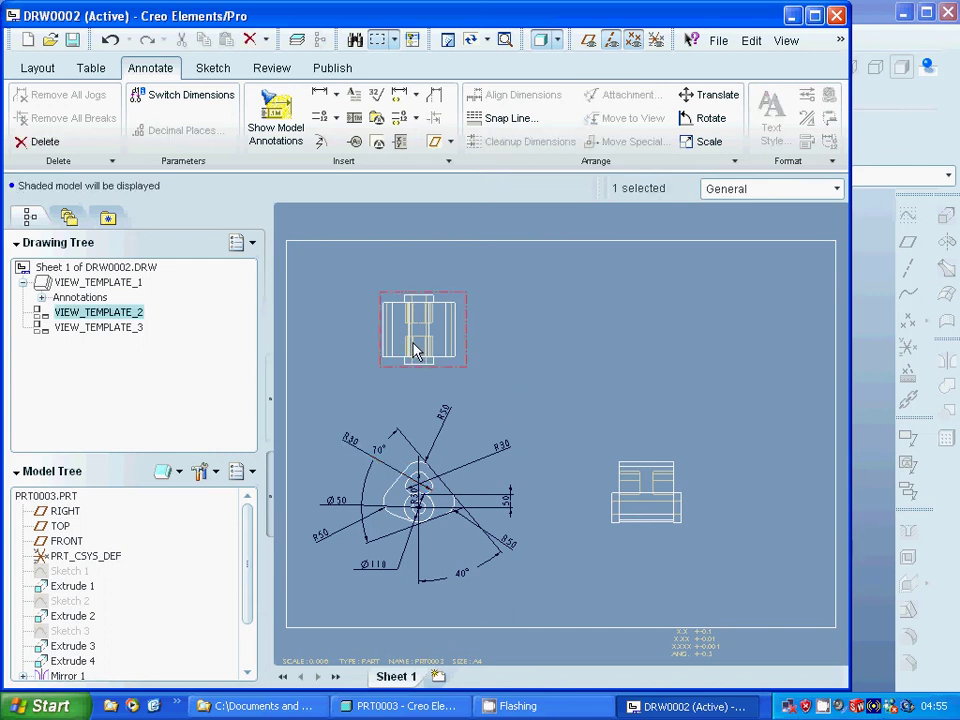
left_click(284, 118)
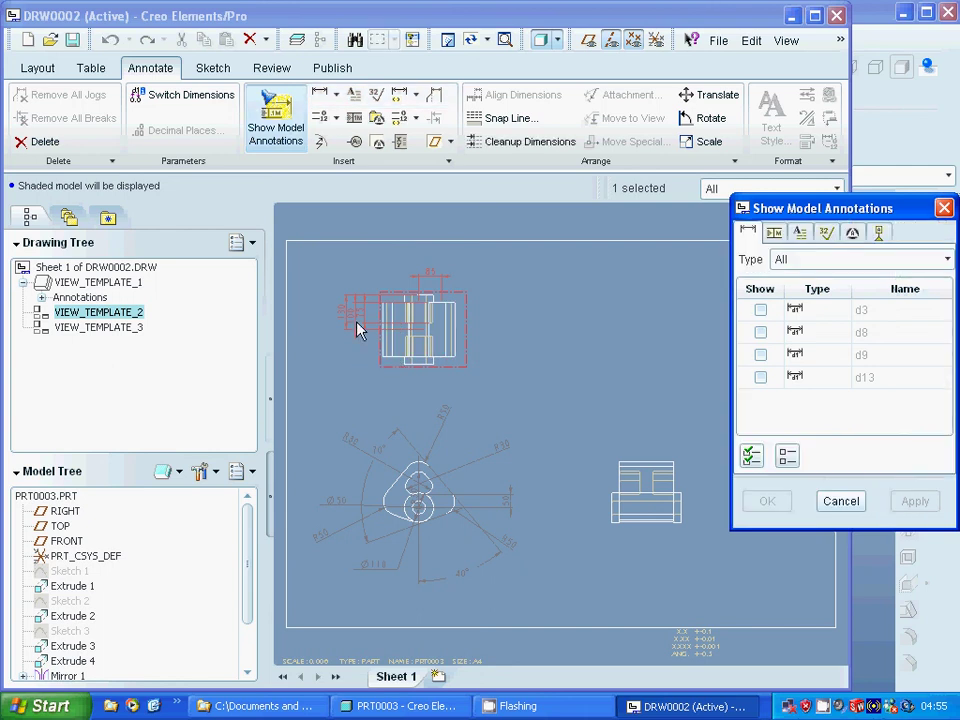
left_click(760, 310)
left_click(760, 332)
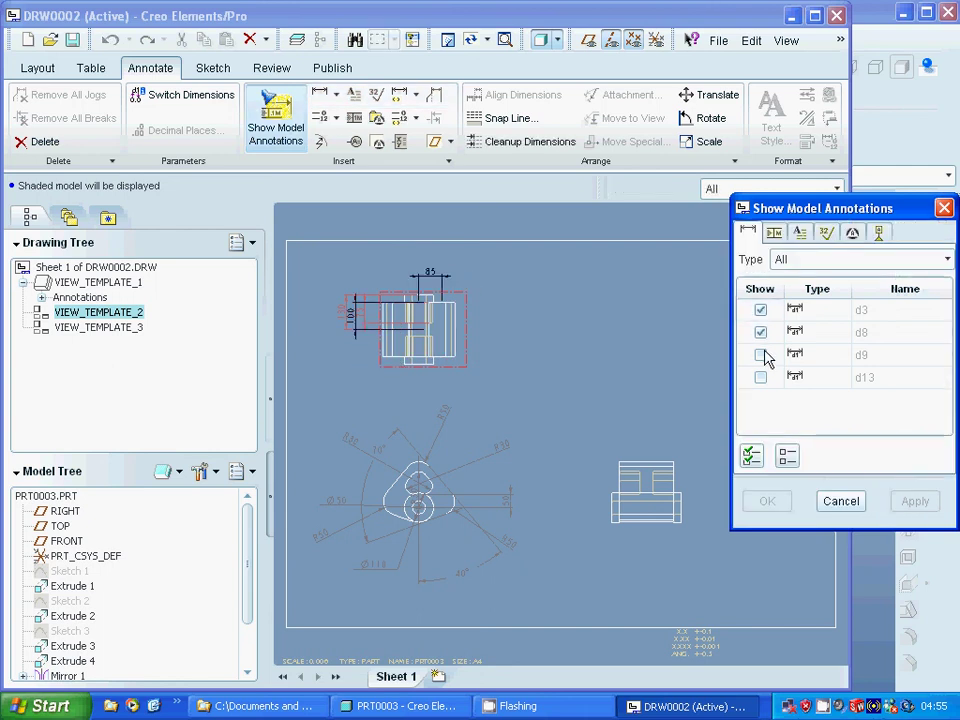
left_click(762, 356)
left_click(762, 377)
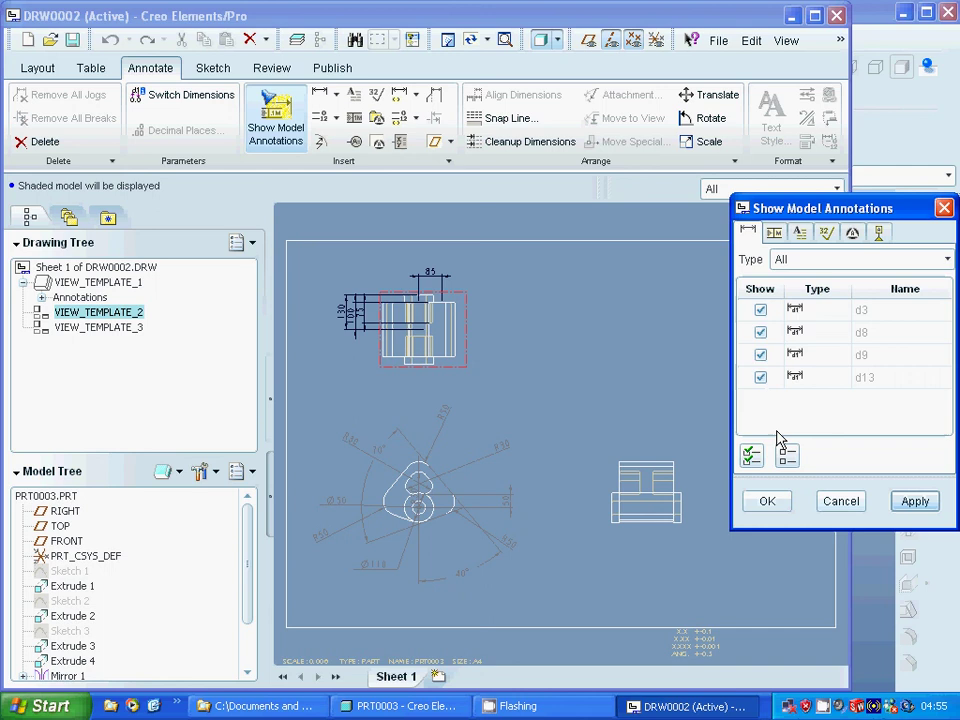
left_click(766, 502)
left_click(664, 396)
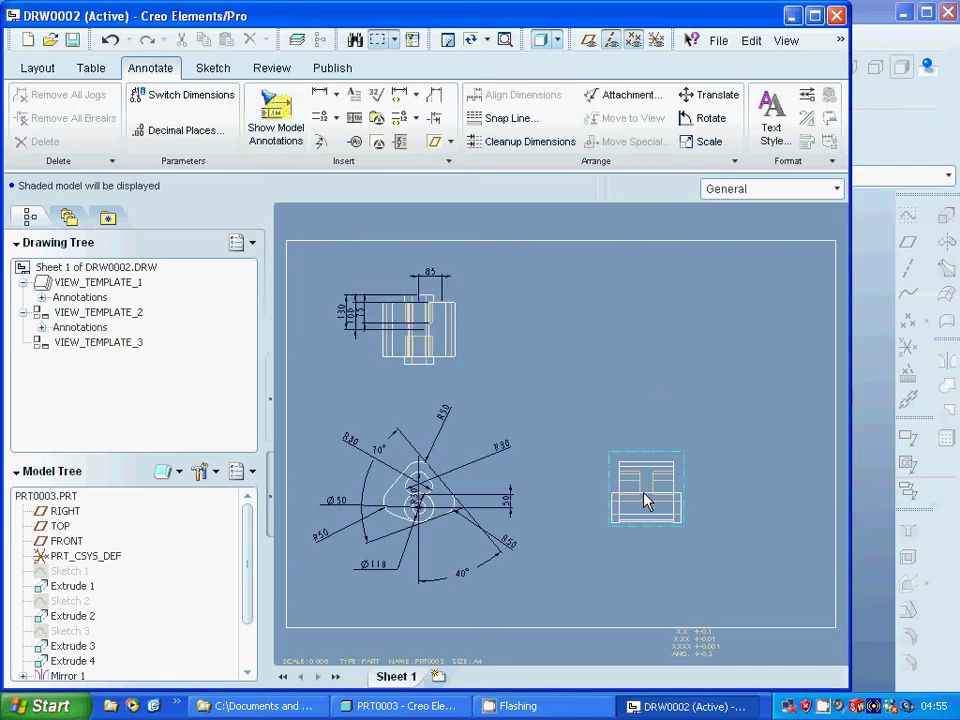
Step: Show the 200 model dimension on the projected side view
left_click(645, 500)
left_click(274, 106)
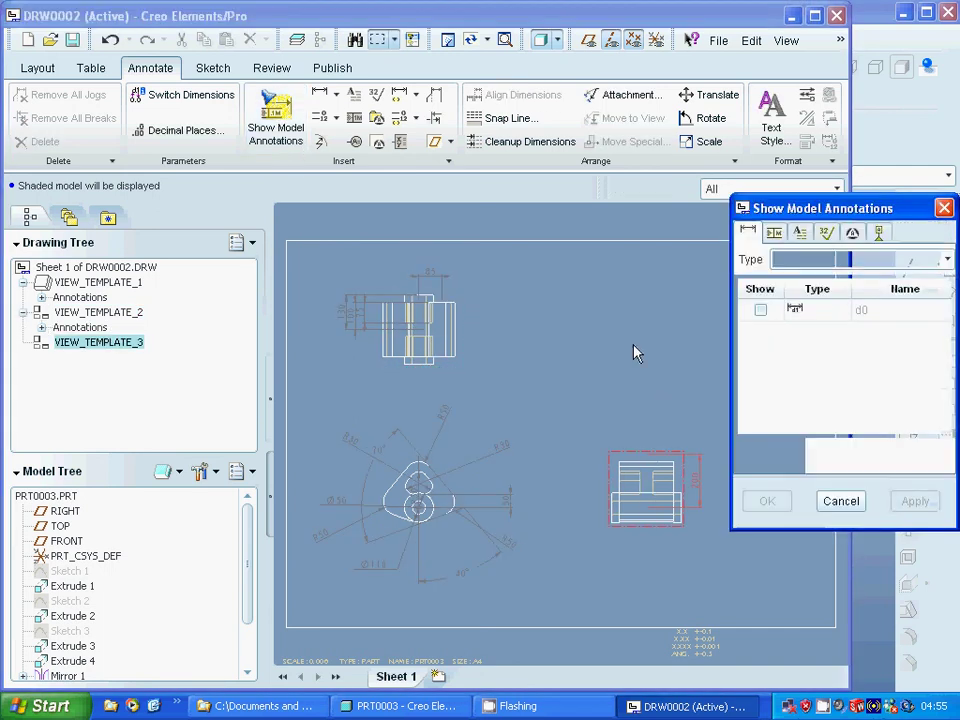
left_click(761, 311)
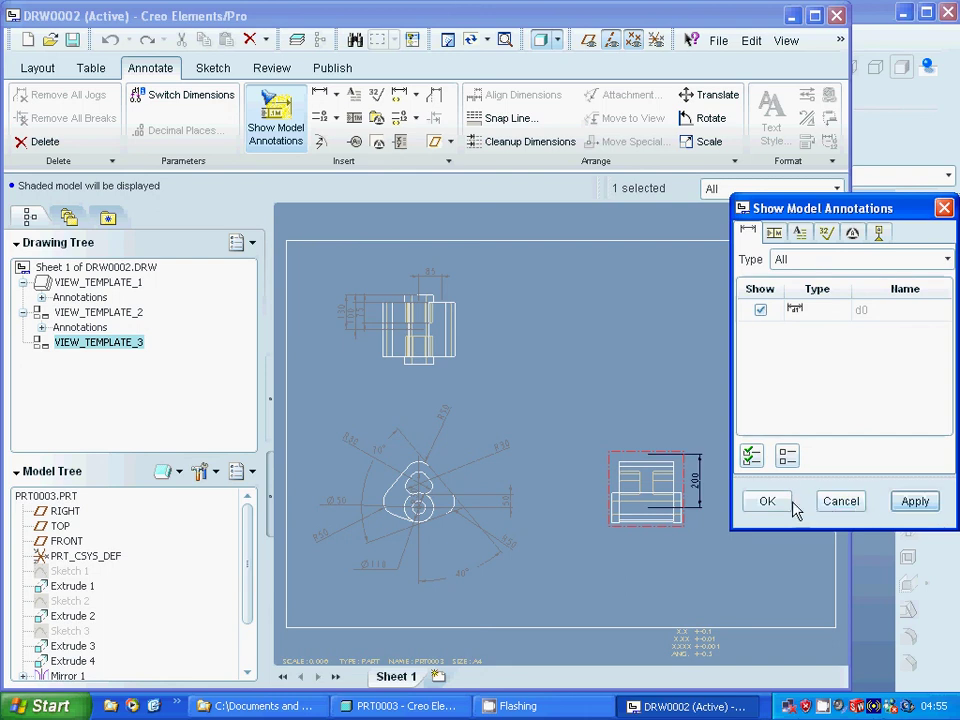
left_click(765, 502)
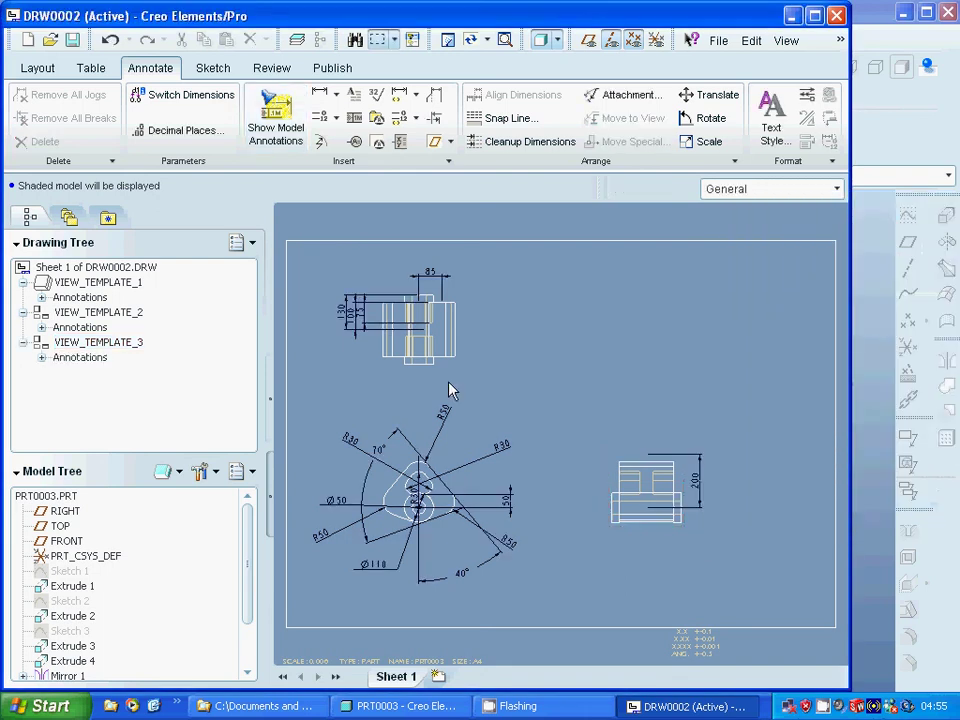